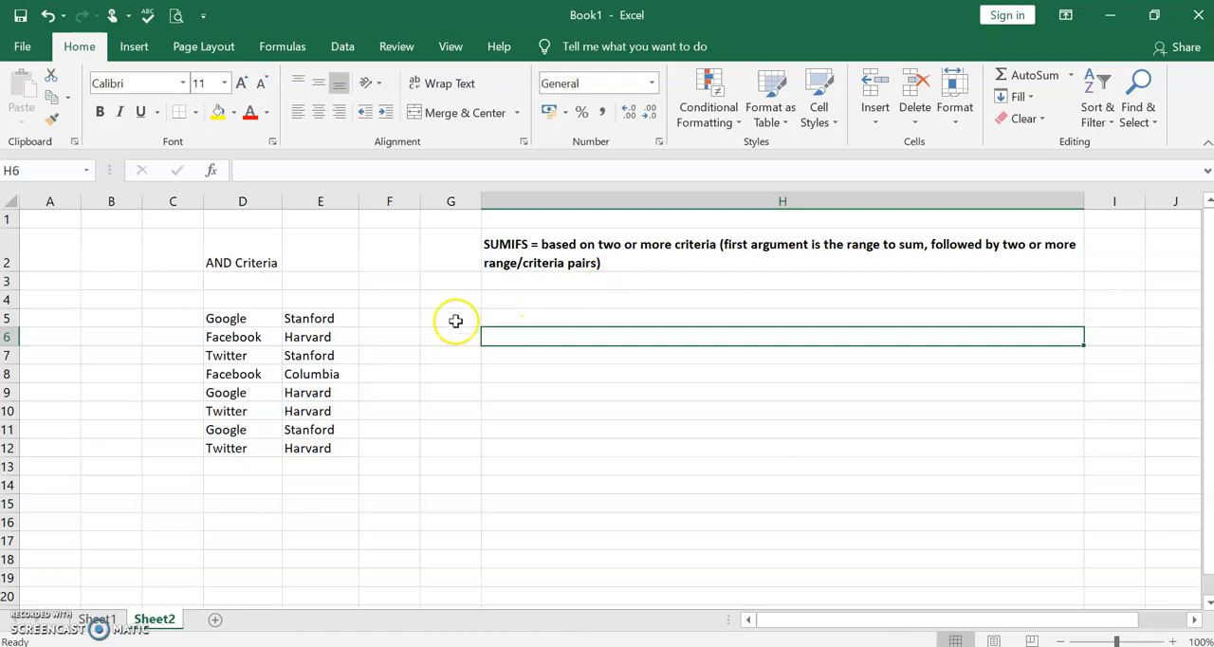
- Enter the values 3, 5, 2, 5, 4, 3, 1 and 1 down cells F5 to F12 beside the company and university list
click(249, 320)
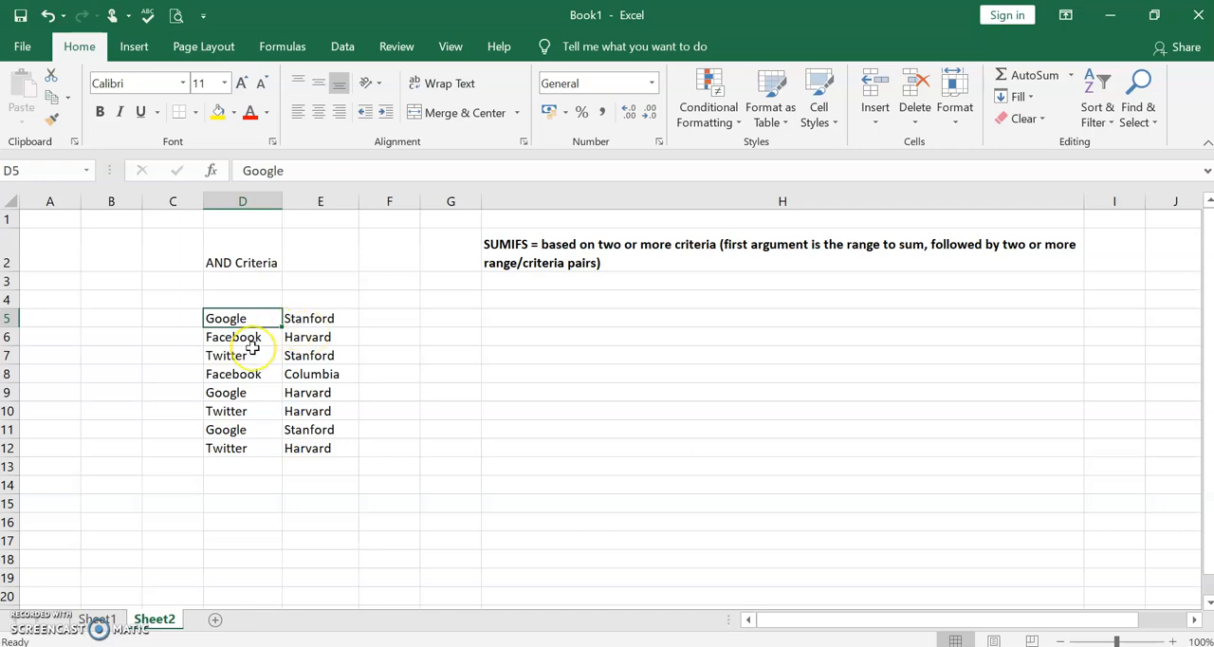
click(409, 315)
text(3)
key(Return)
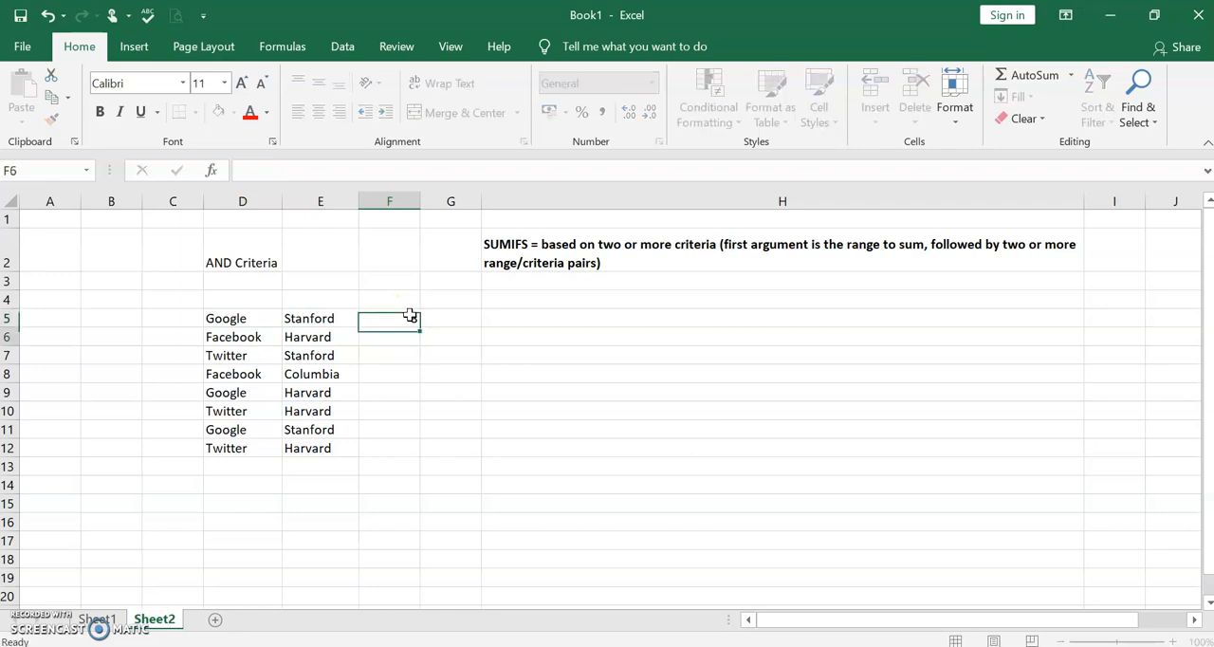
text(5)
key(Return)
text(2)
key(Return)
text(5)
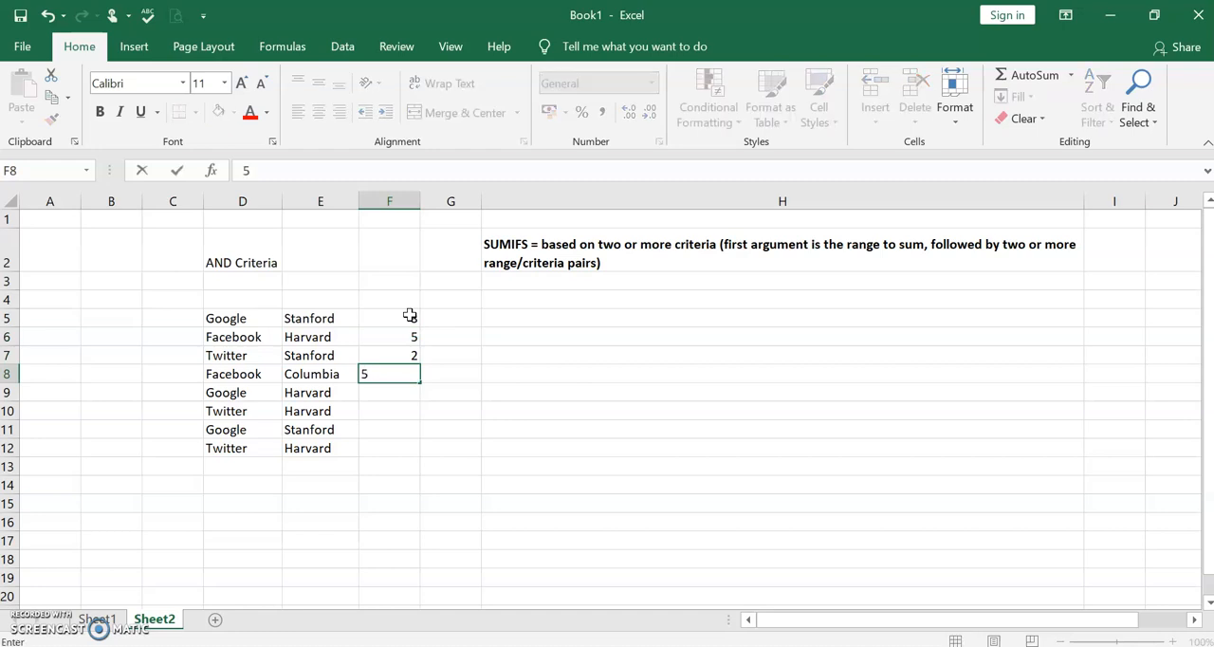
key(Return)
text(4)
key(Return)
text(3)
key(Return)
text(1)
key(Return)
text(1)
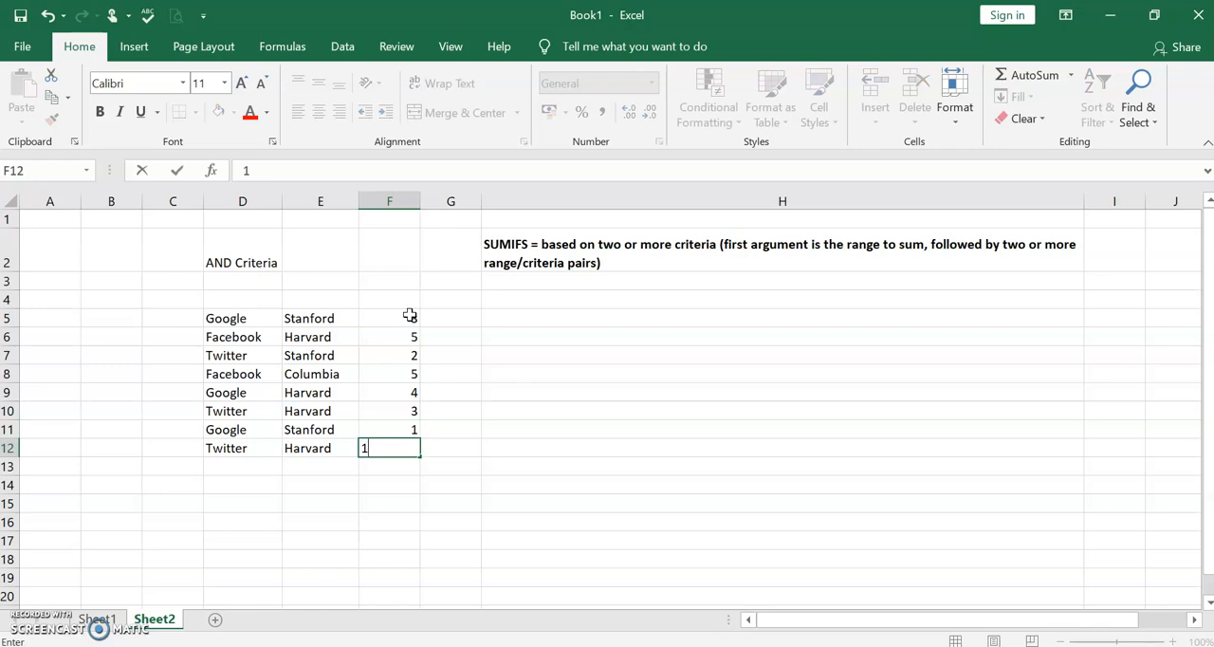
click(448, 319)
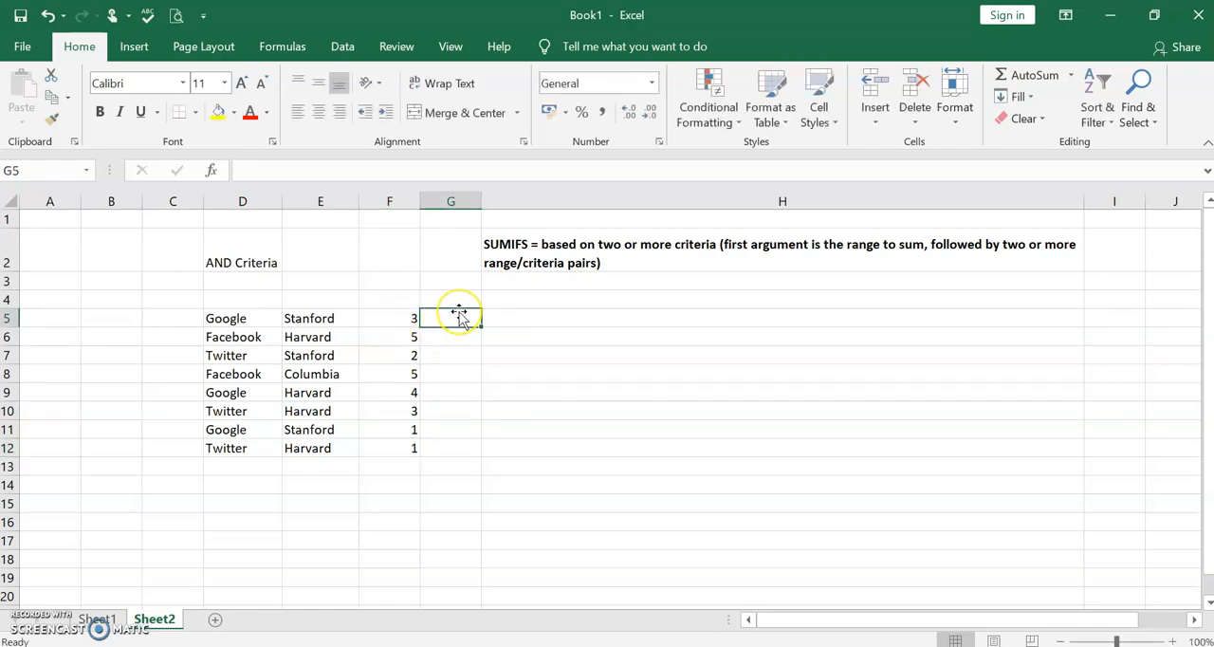
click(553, 316)
text(=)
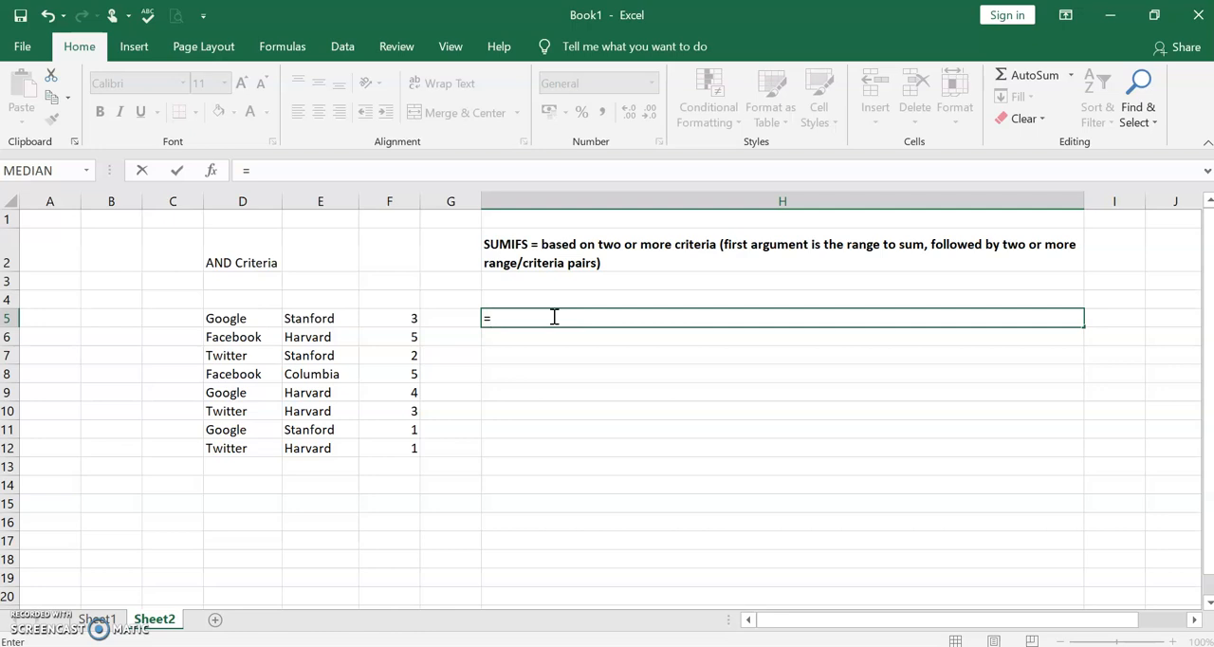
click(220, 265)
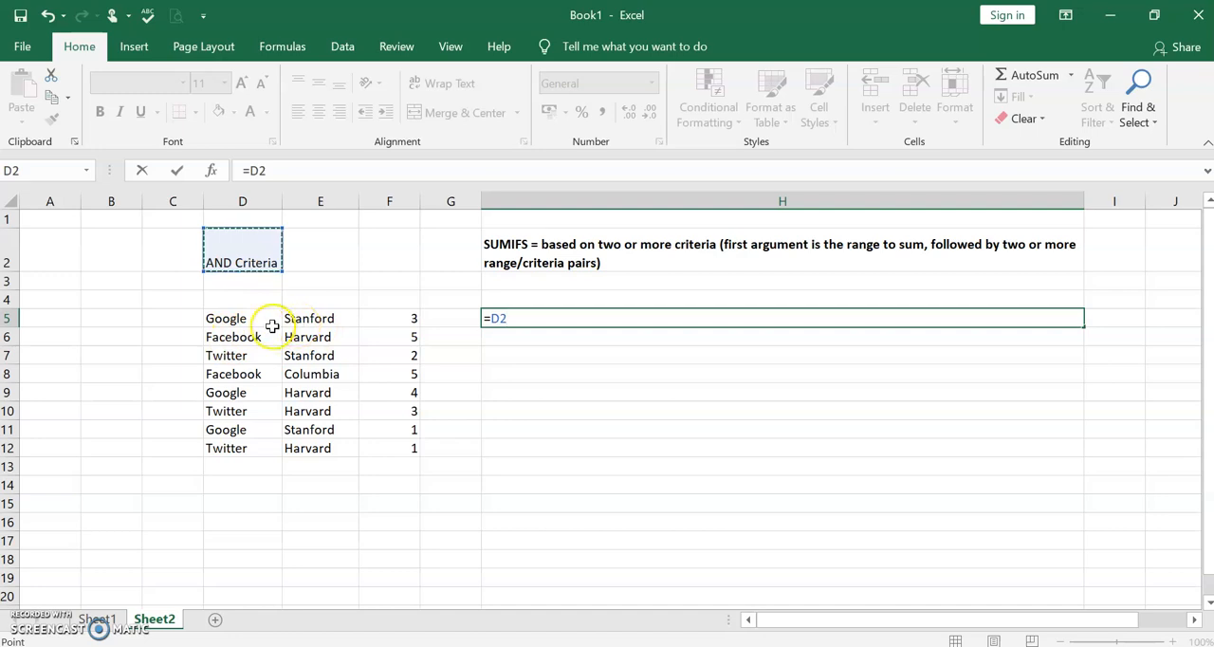
click(247, 294)
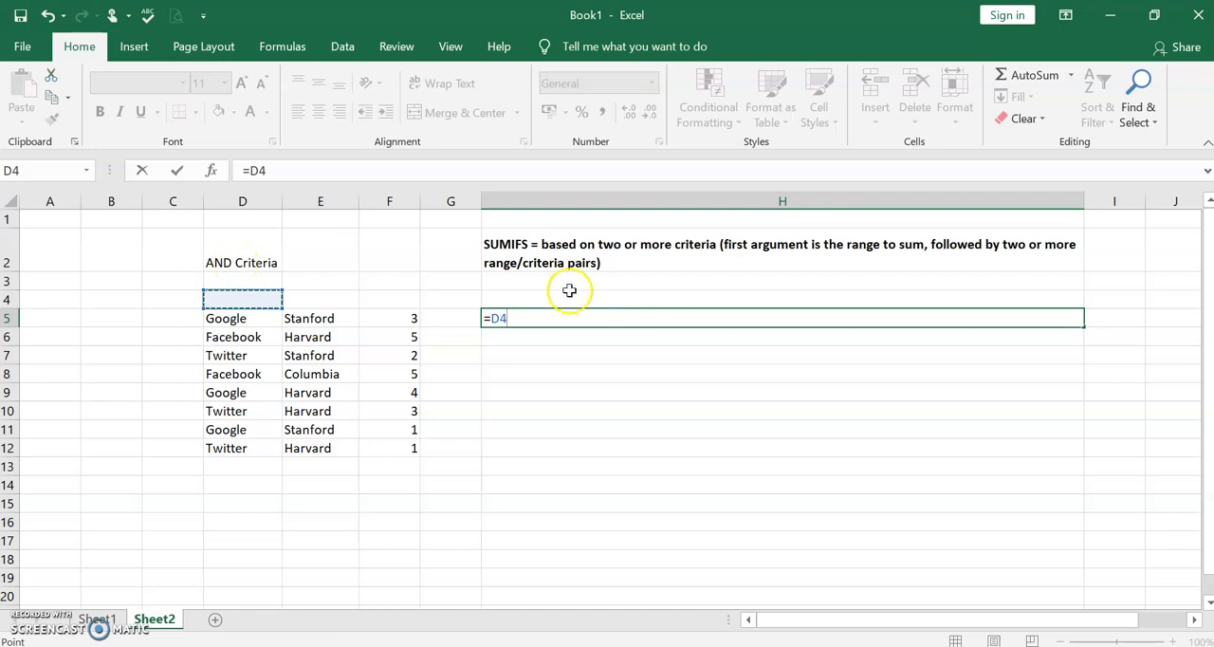
click(555, 320)
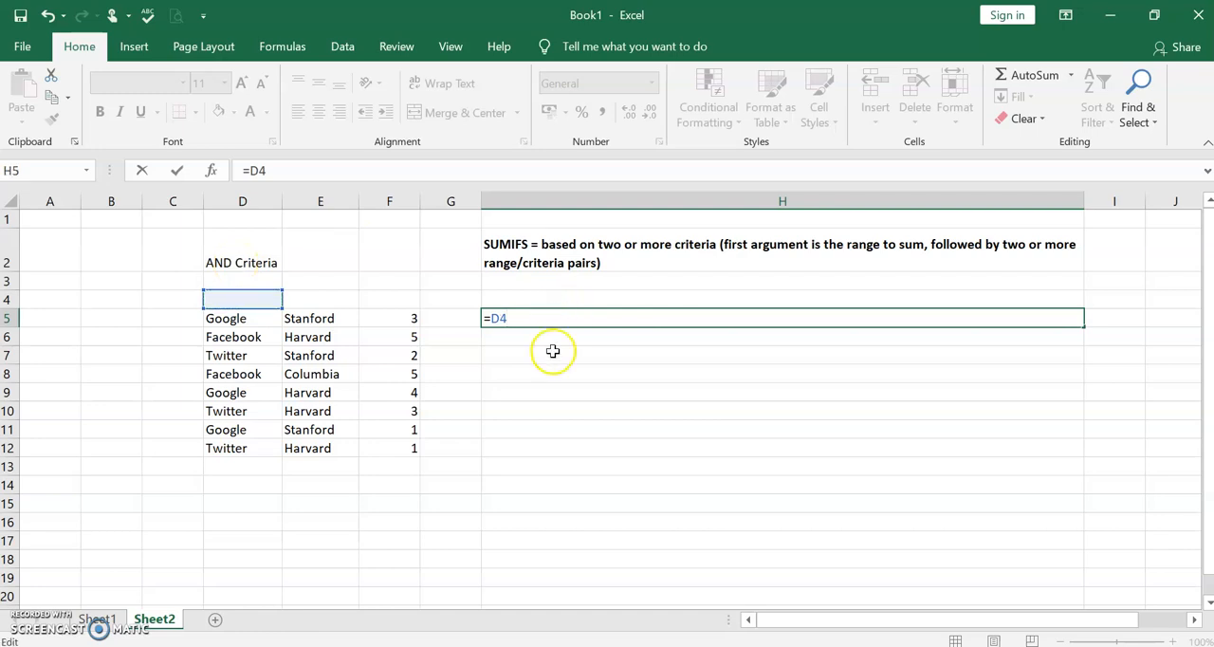
click(550, 349)
click(536, 318)
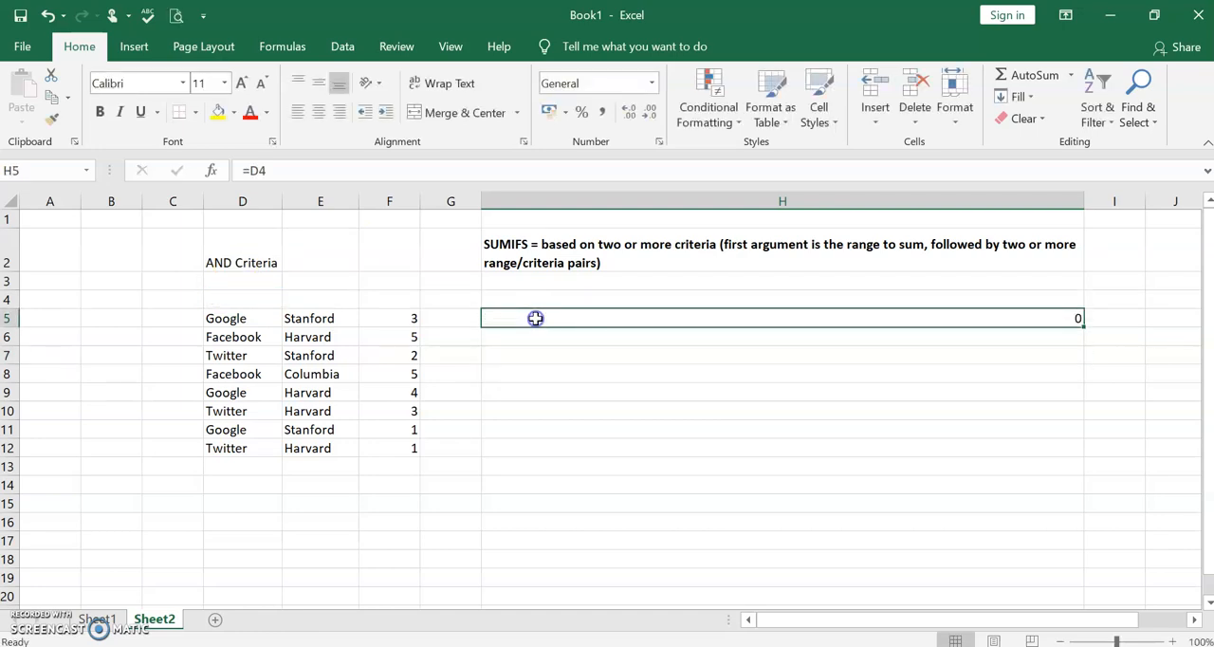
key(BackSpace)
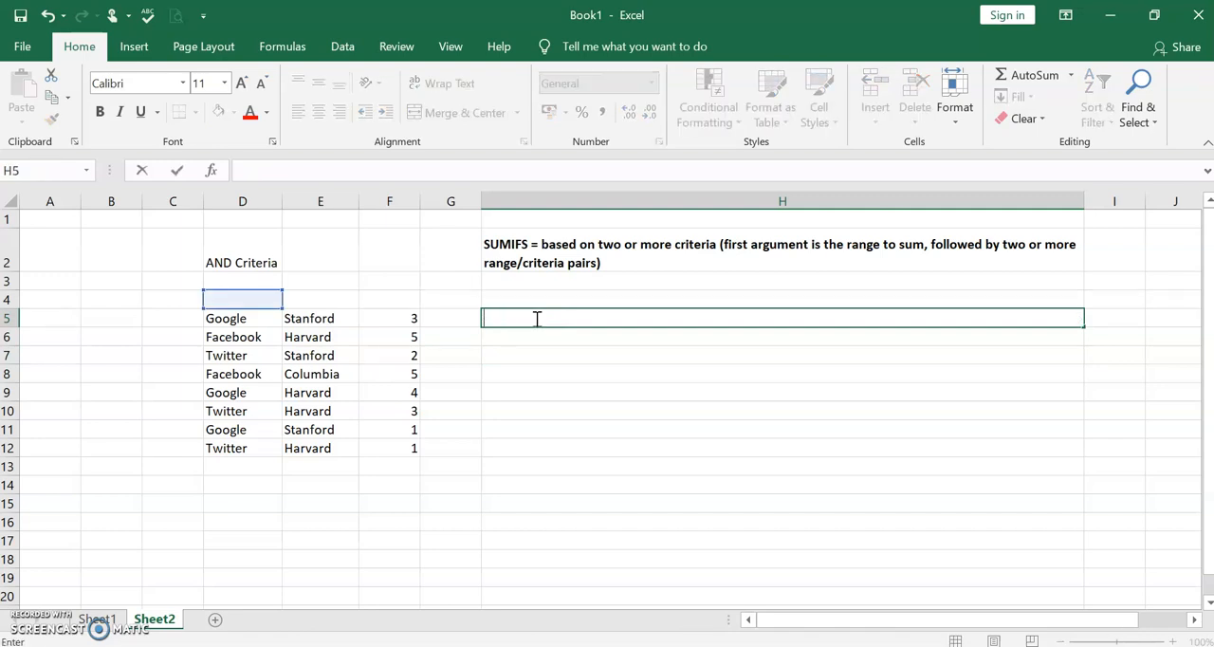
- Begin a SUMIFS formula in cell H5 with F5:F12 as the range to sum
text(=)
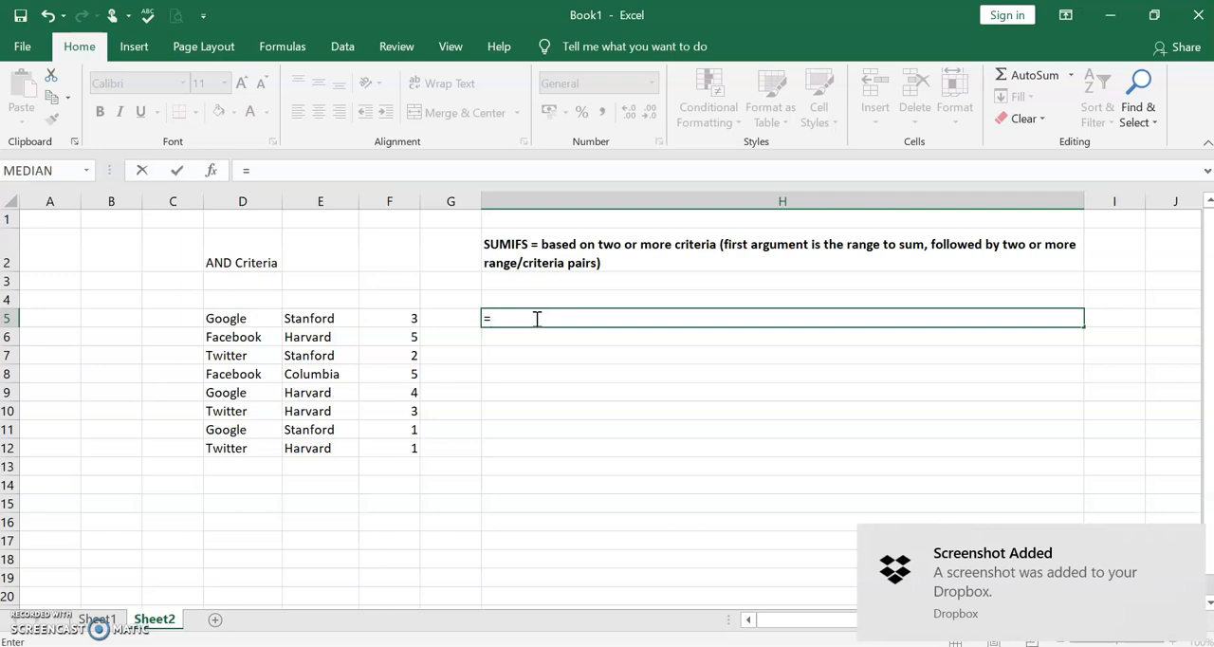
text(SUMIFS)
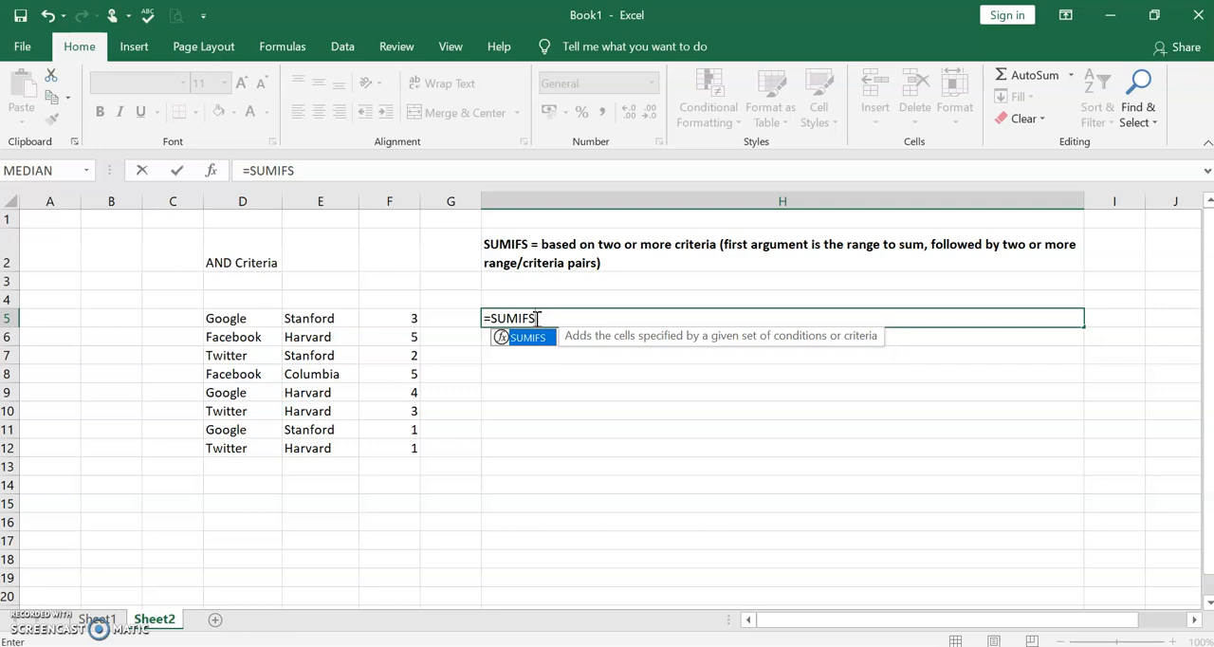
text(()
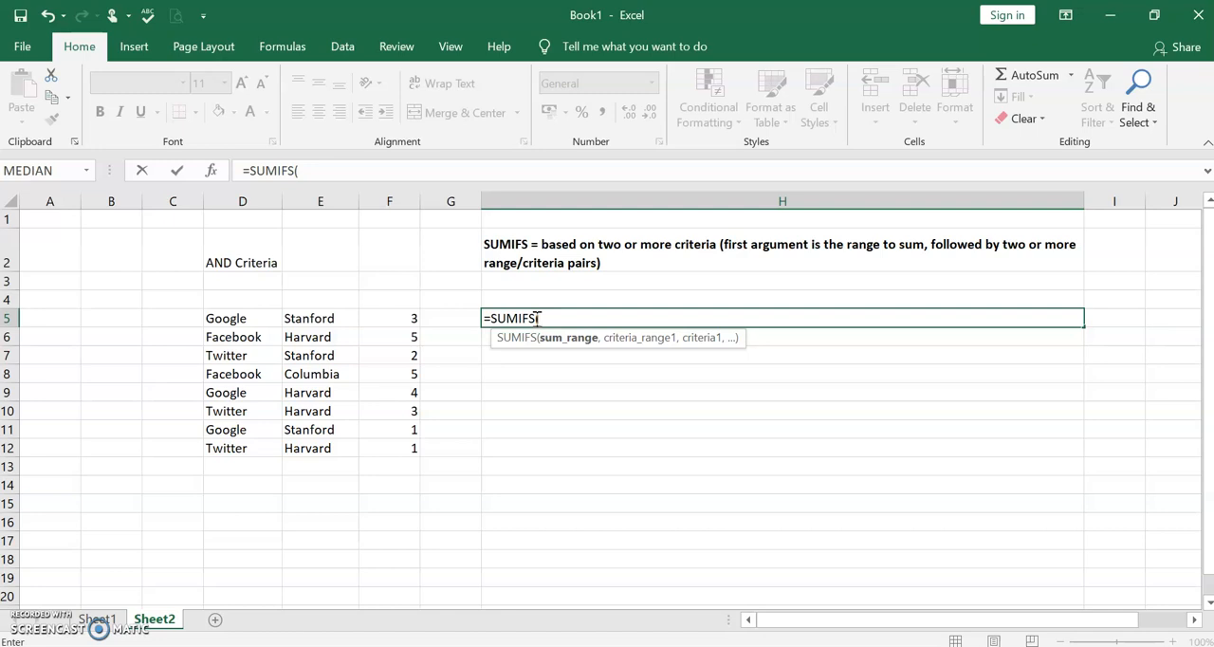
text(f)
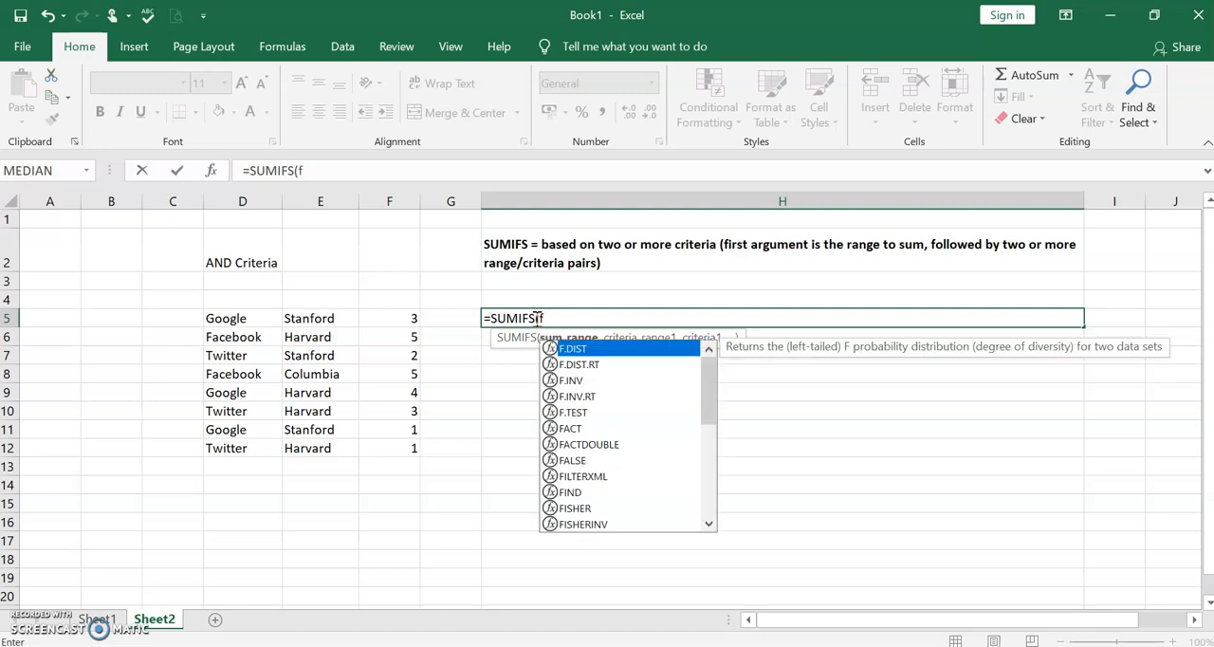
key(BackSpace)
text(F5:)
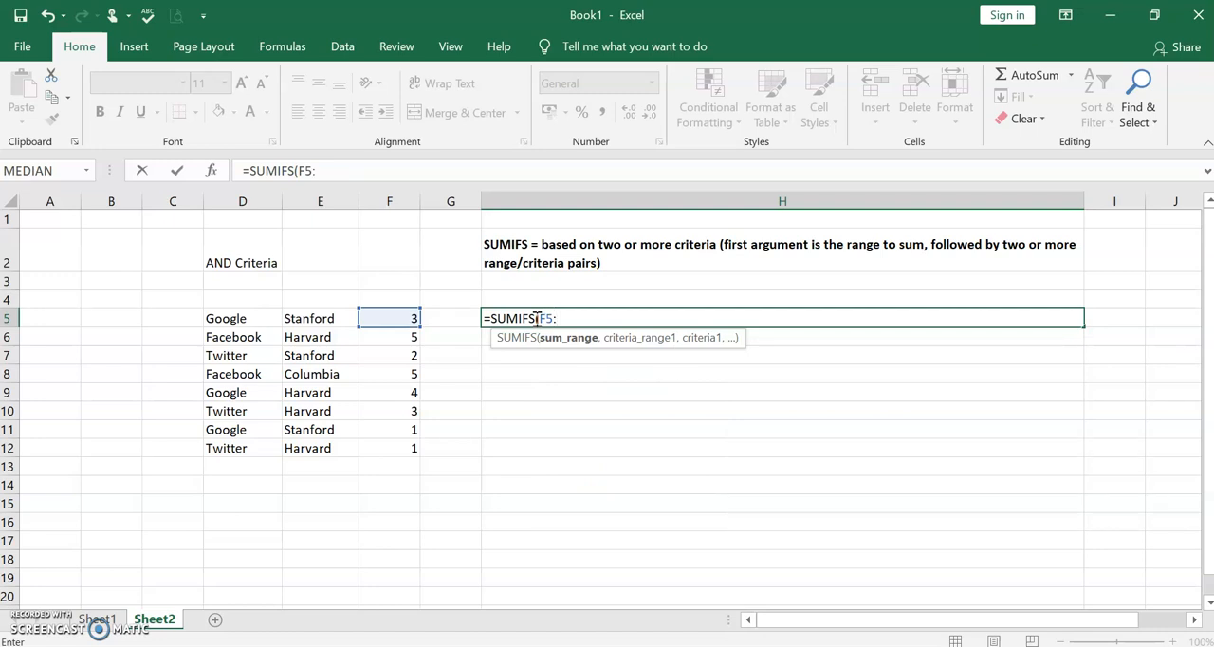
text(F12)
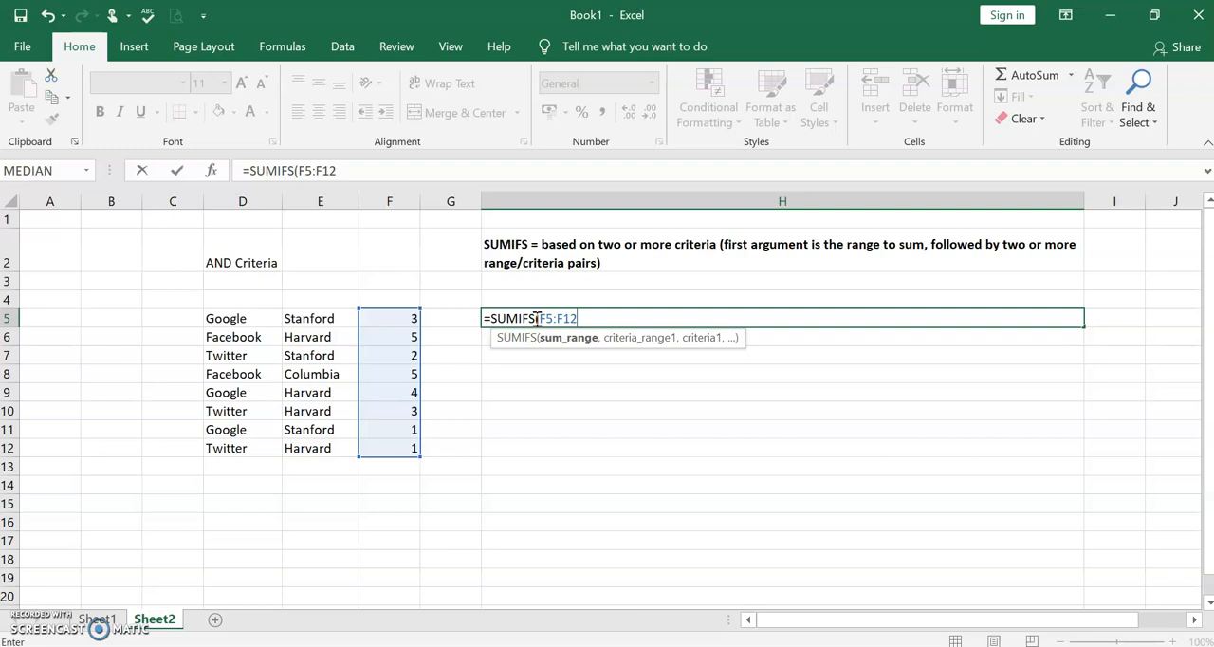
text(,)
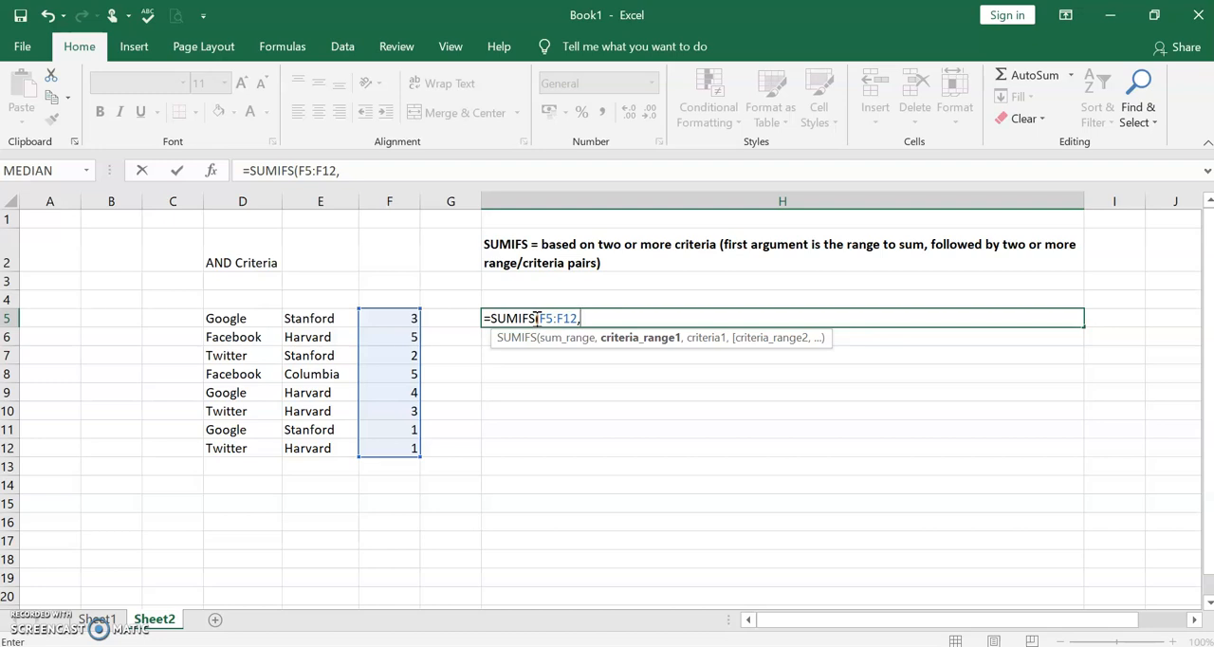
- Add D5:D12 as the formula's first criteria range, with "Google" as its criterion
text(D5:)
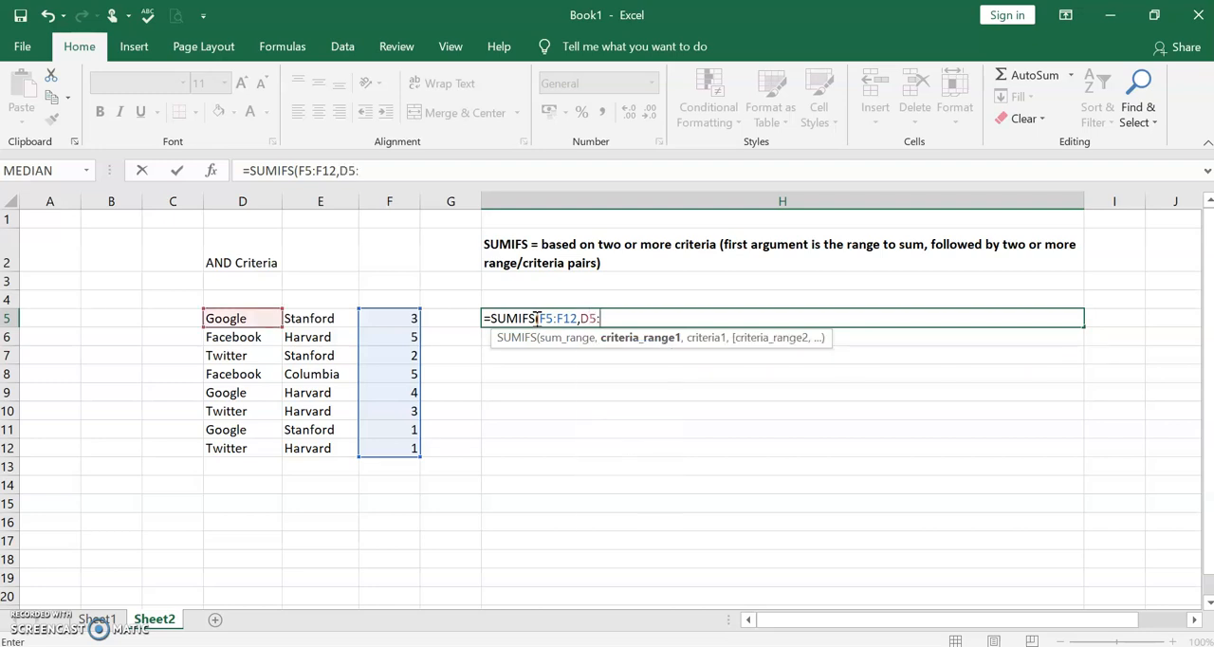
text(D12)
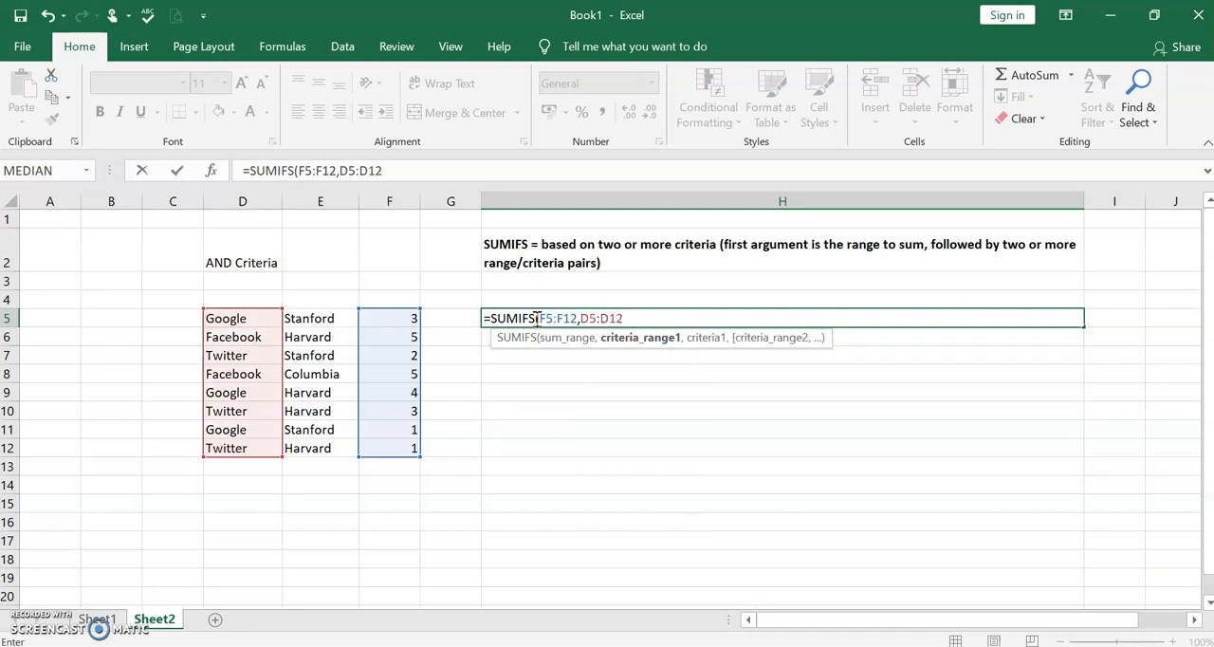
text(,)
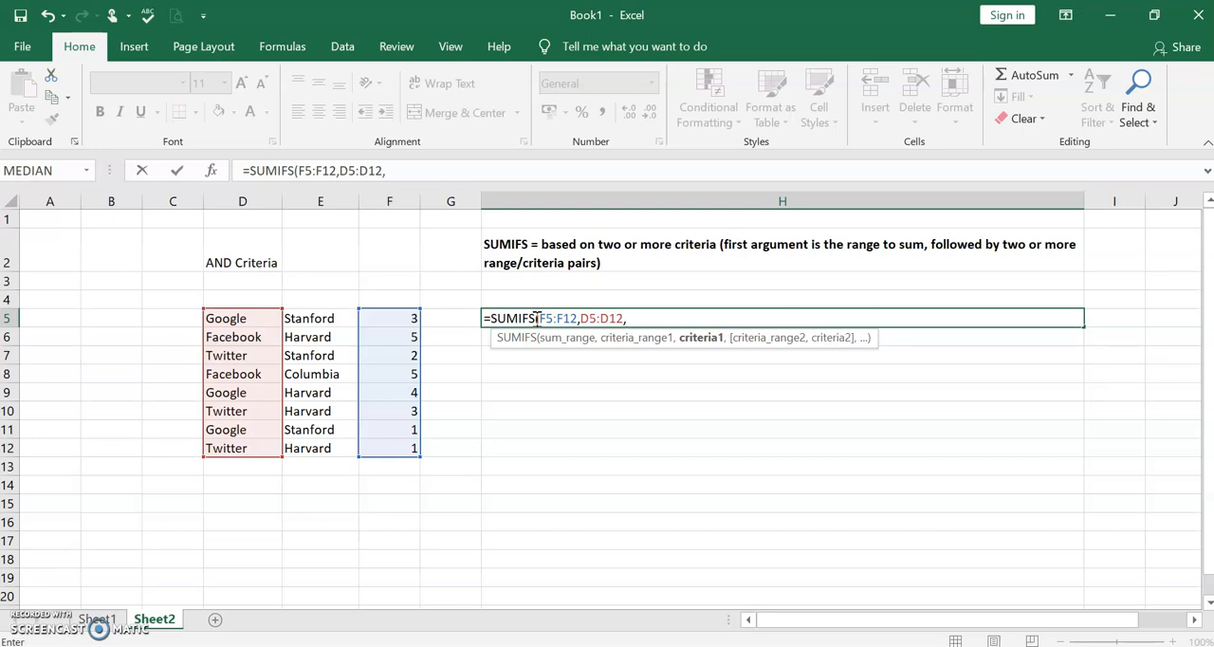
text("gOOGL)
key(BackSpace)
key(BackSpace)
key(BackSpace)
key(BackSpace)
key(BackSpace)
text(g)
key(BackSpace)
text(Google")
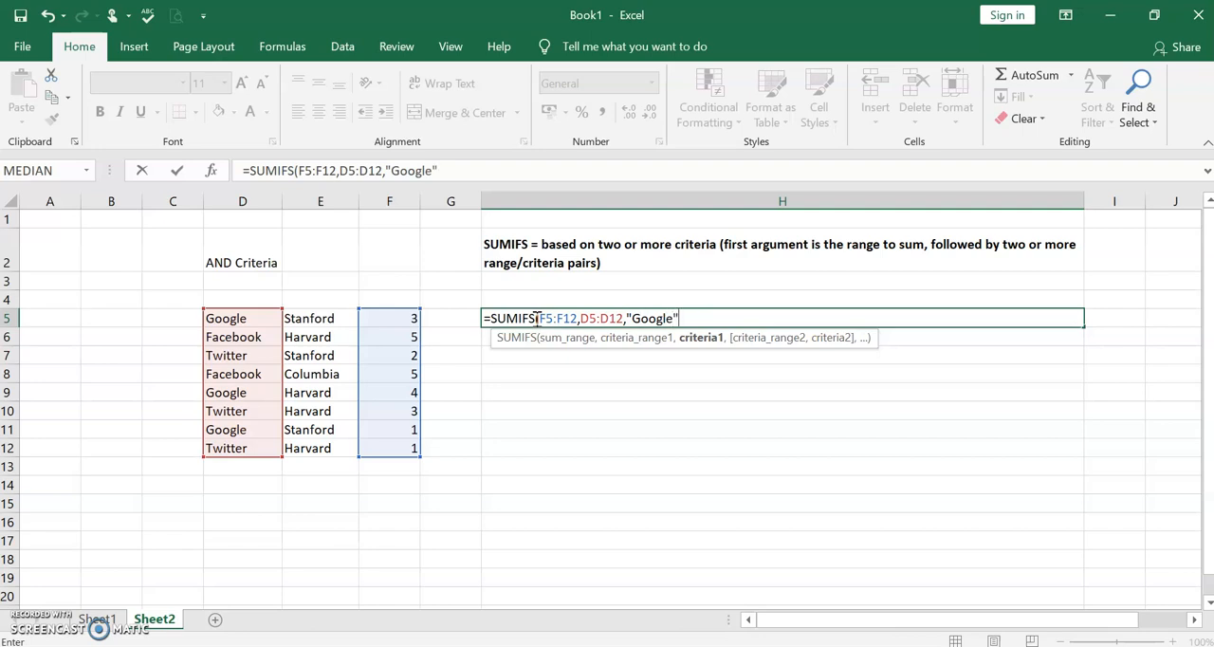
text(,)
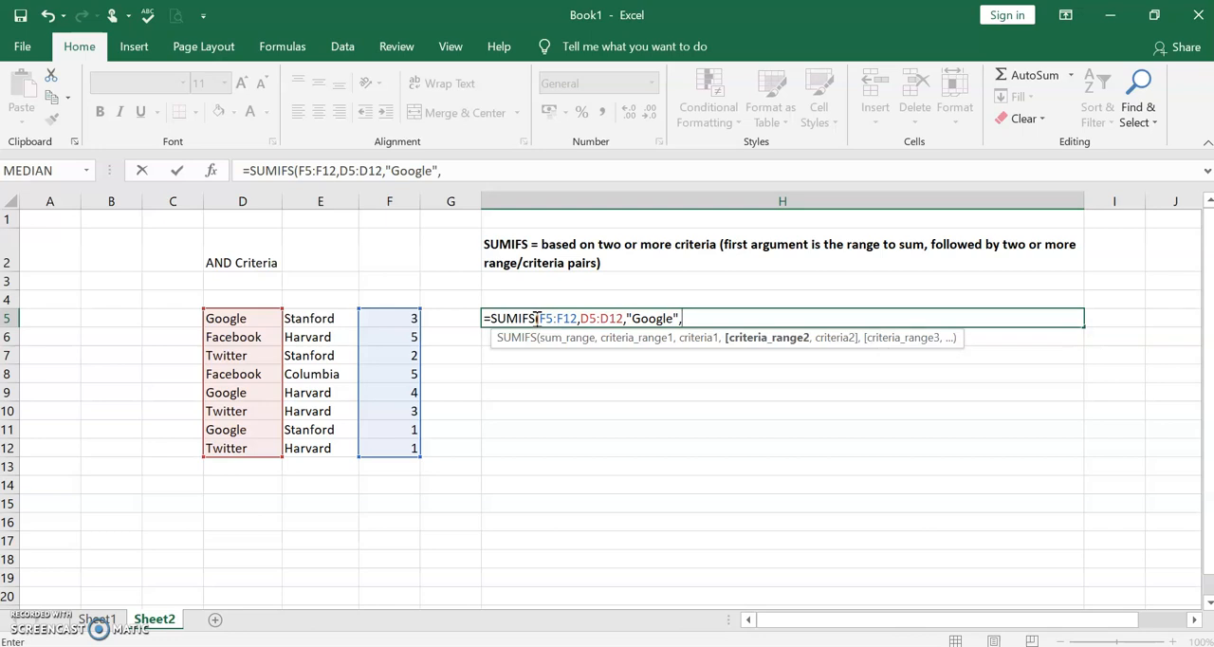
- Add E5:E12 as the second criteria range with the criterion "Standford" and complete the SUMIFS formula
text(E5:)
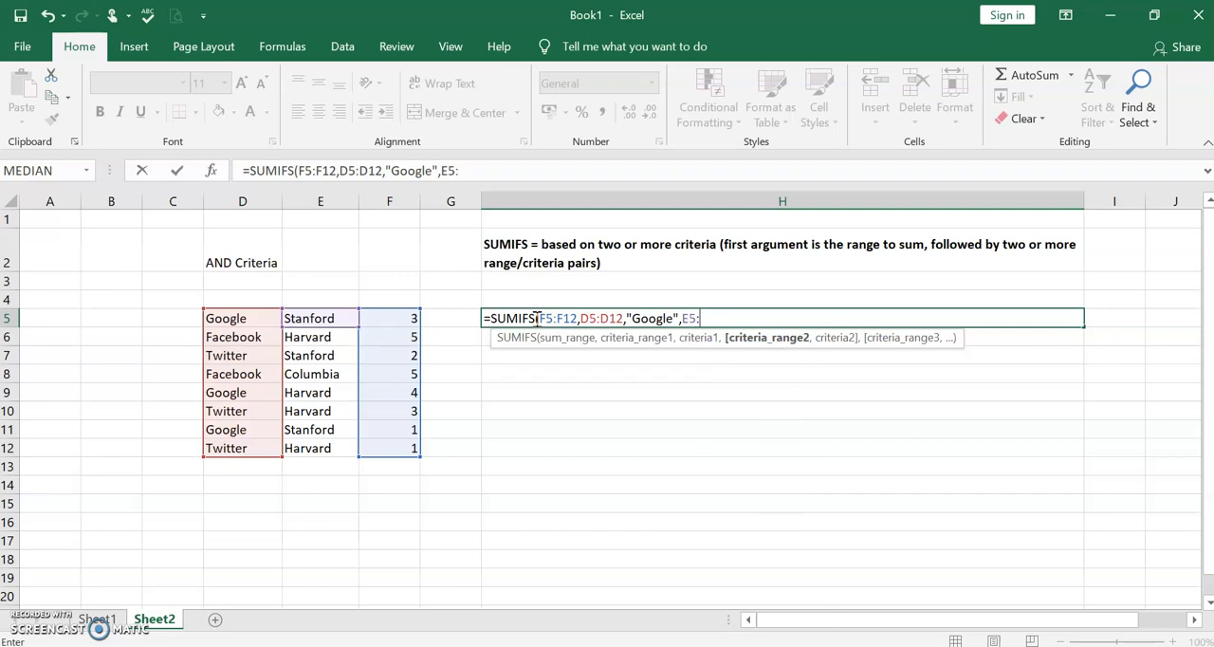
text(E)
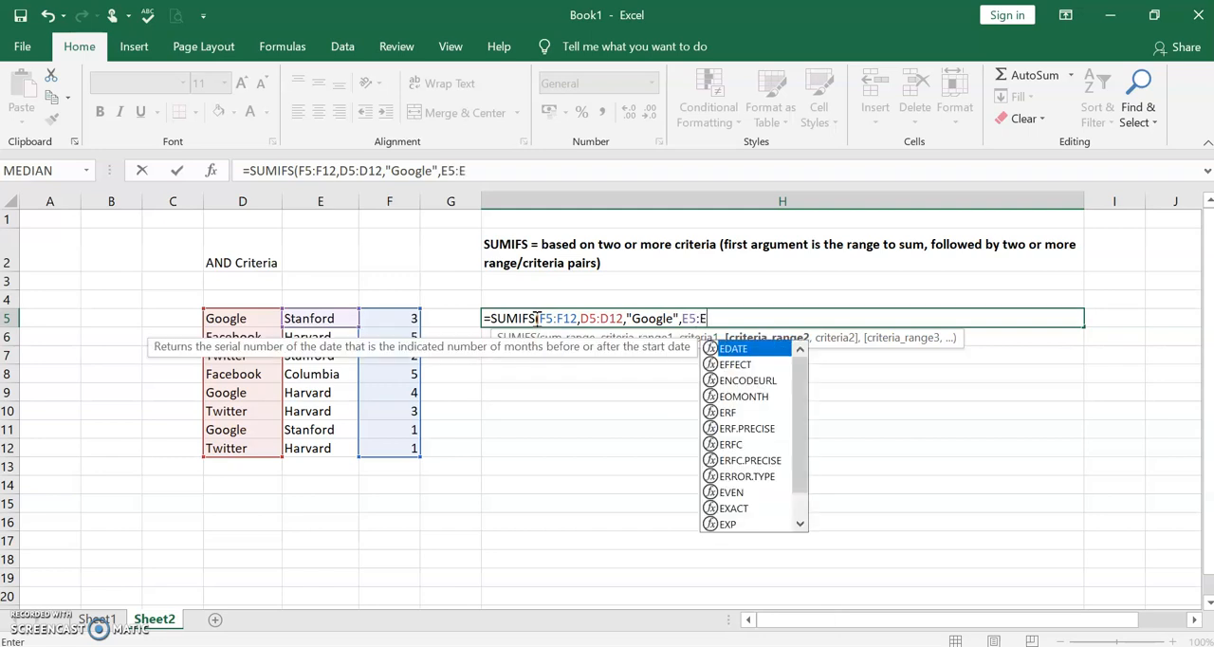
text(12)
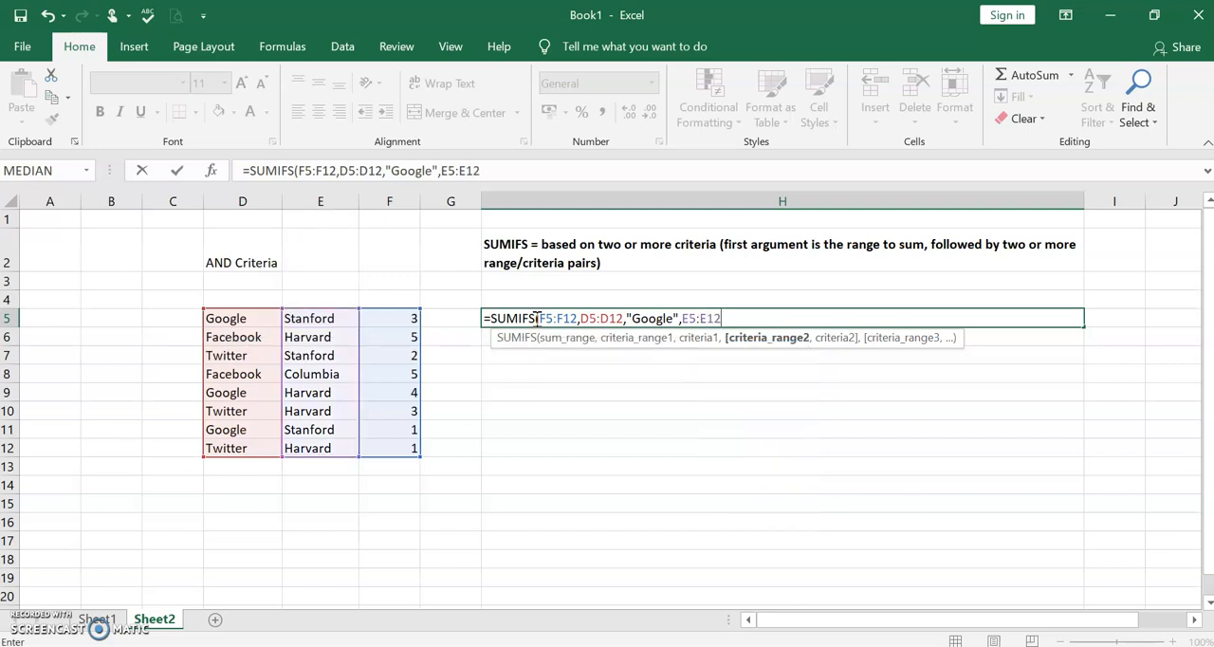
text(,)
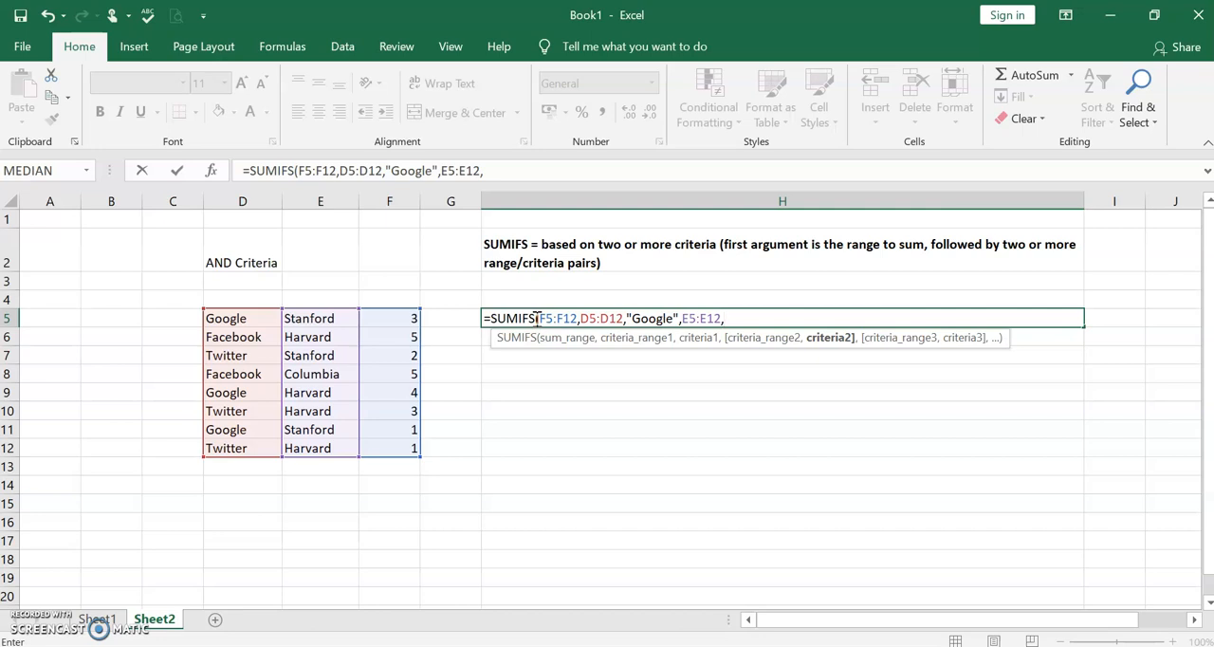
text(Standfors)
key(BackSpace)
text(d)
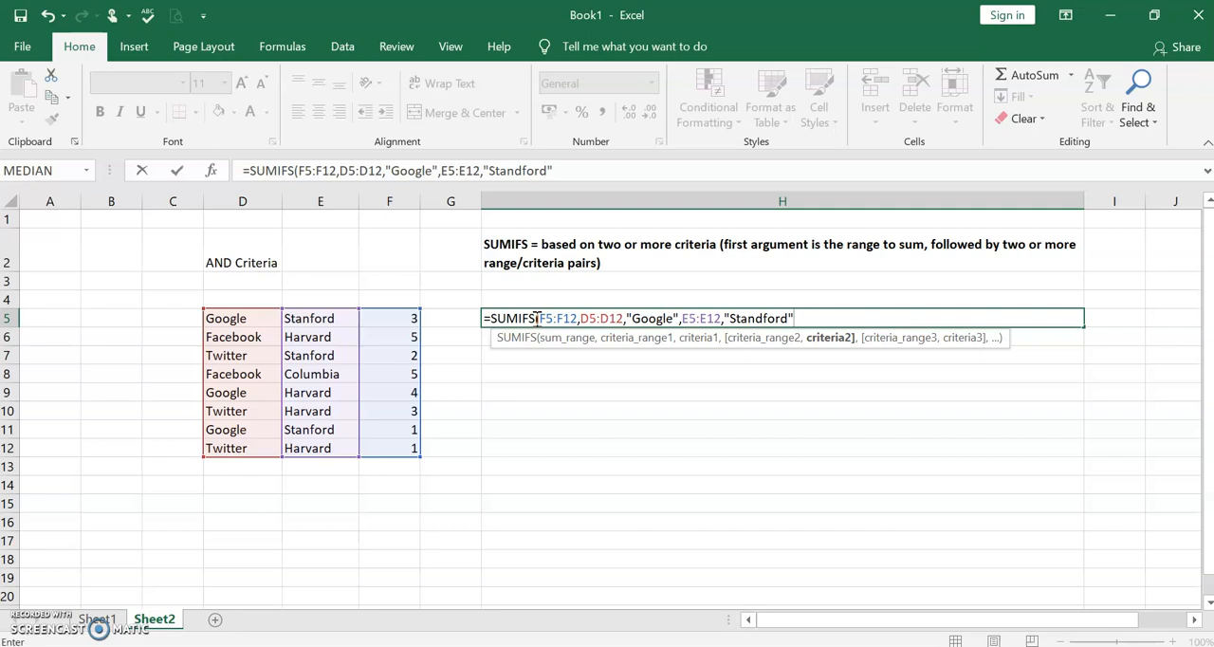
text("))
key(Return)
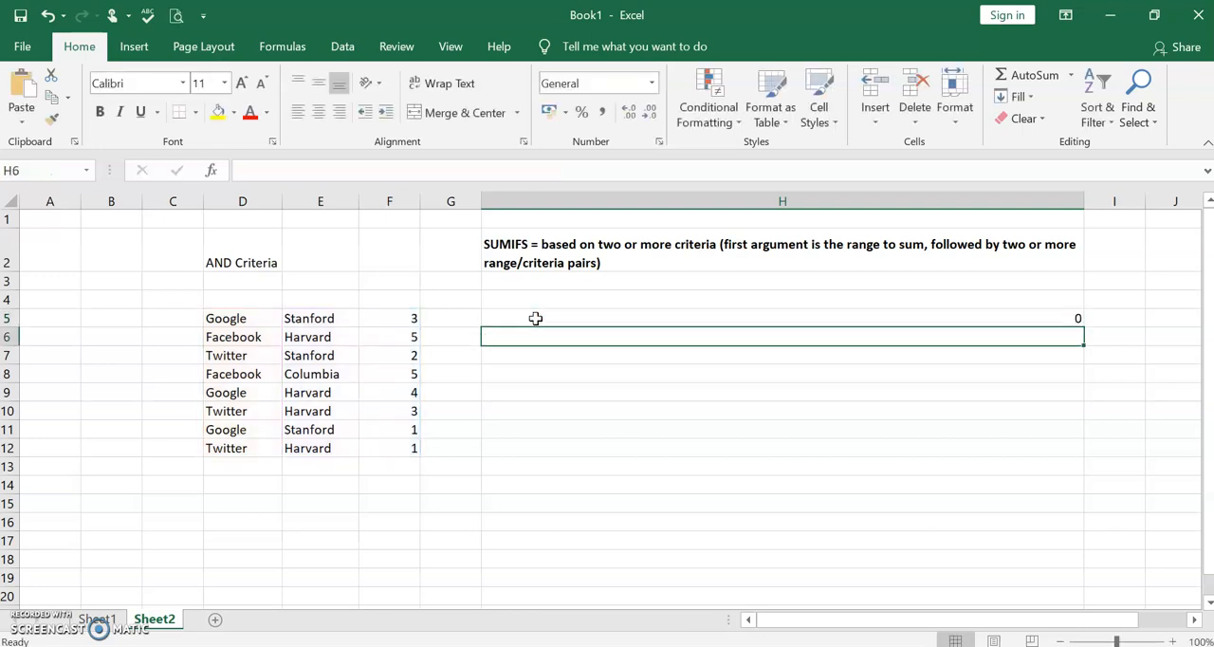
- Correct the spelling of the second criterion in H5's SUMIFS formula to "Stanford"
click(670, 322)
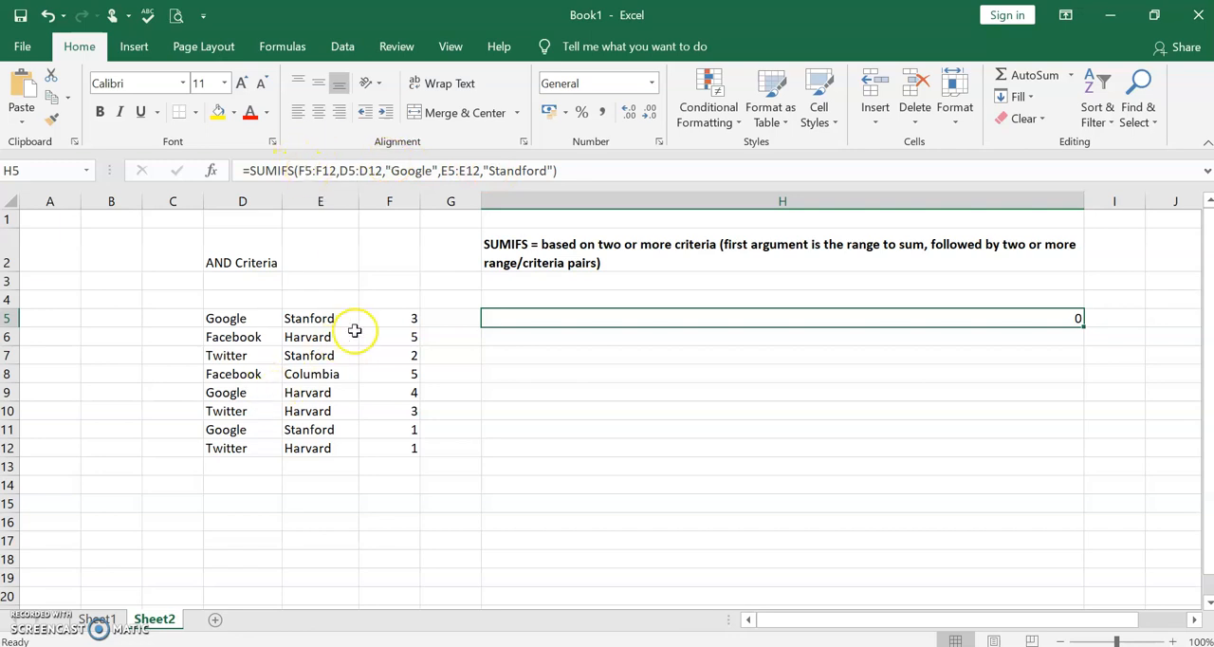
click(573, 168)
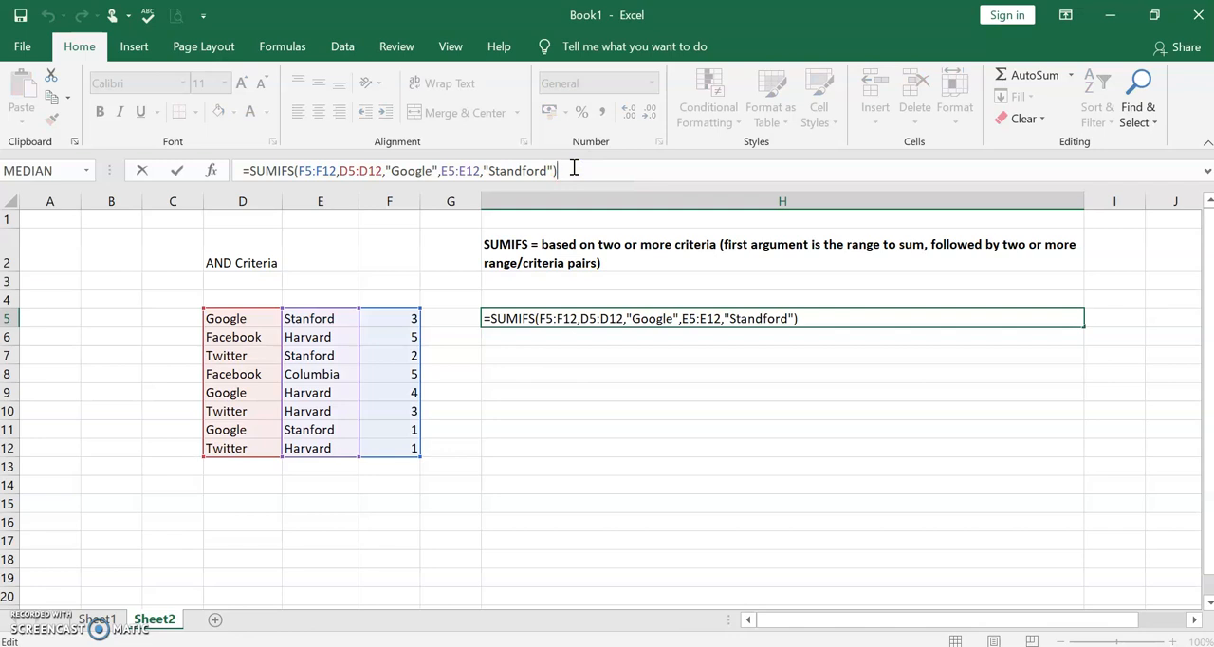
key(Return)
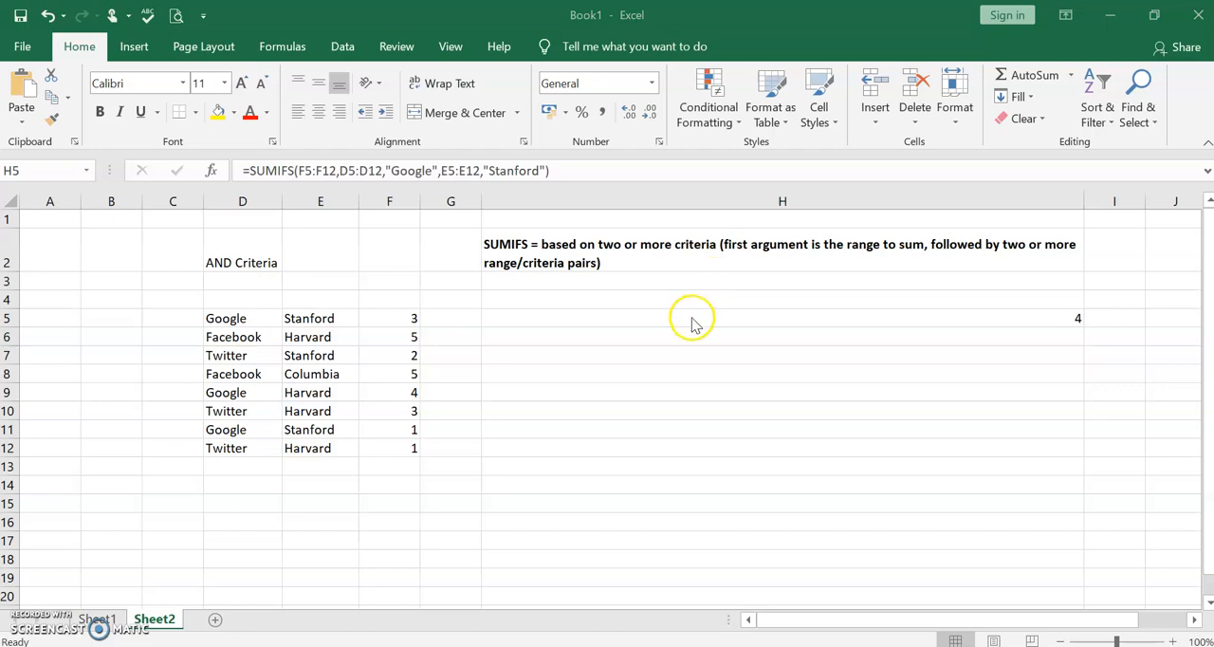
click(692, 317)
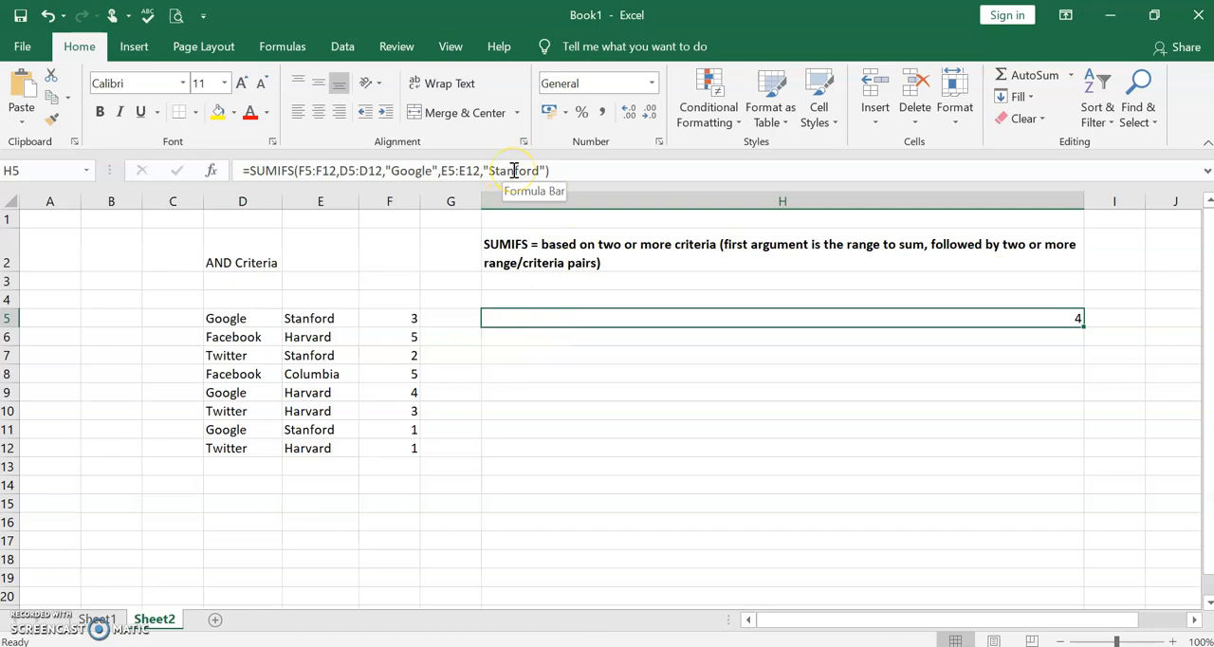
- Examine each argument of H5's SUMIFS formula in turn, from the sum range through both criteria range and criterion pairs
click(295, 170)
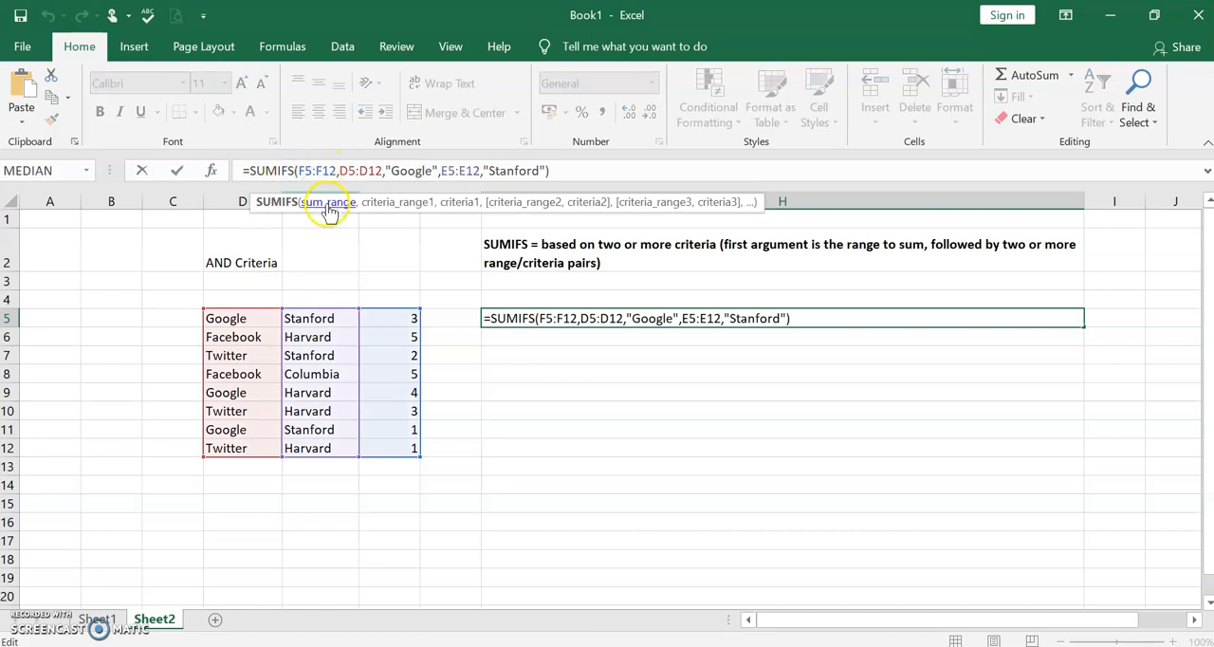
click(327, 203)
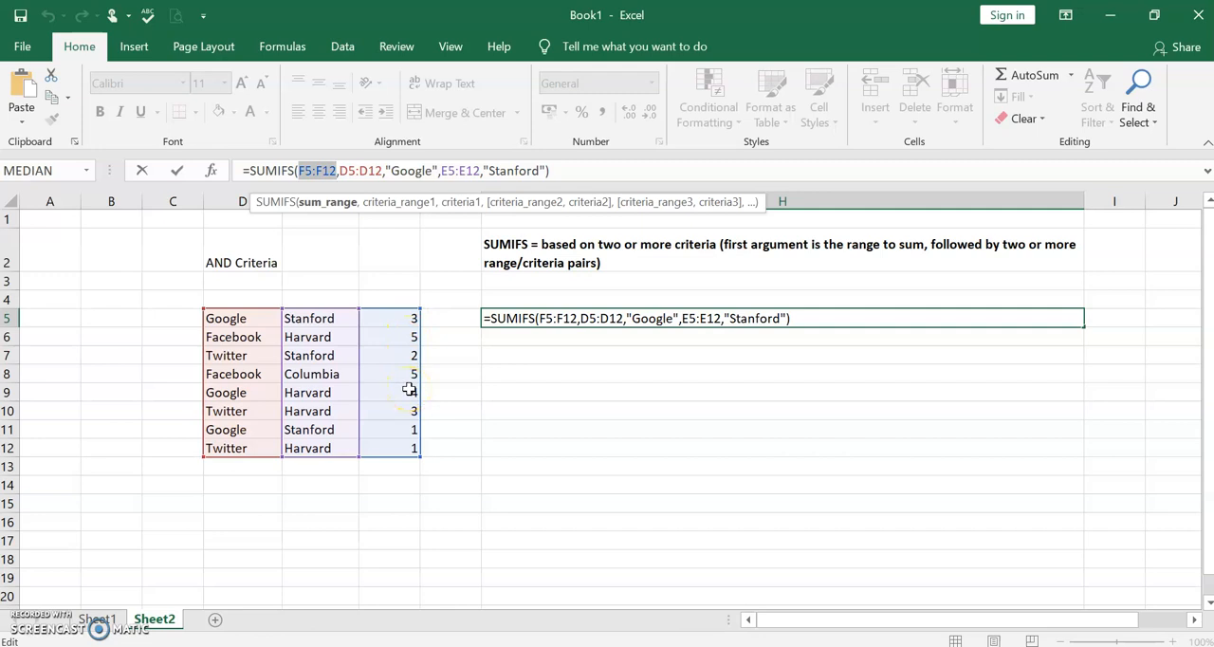
click(393, 207)
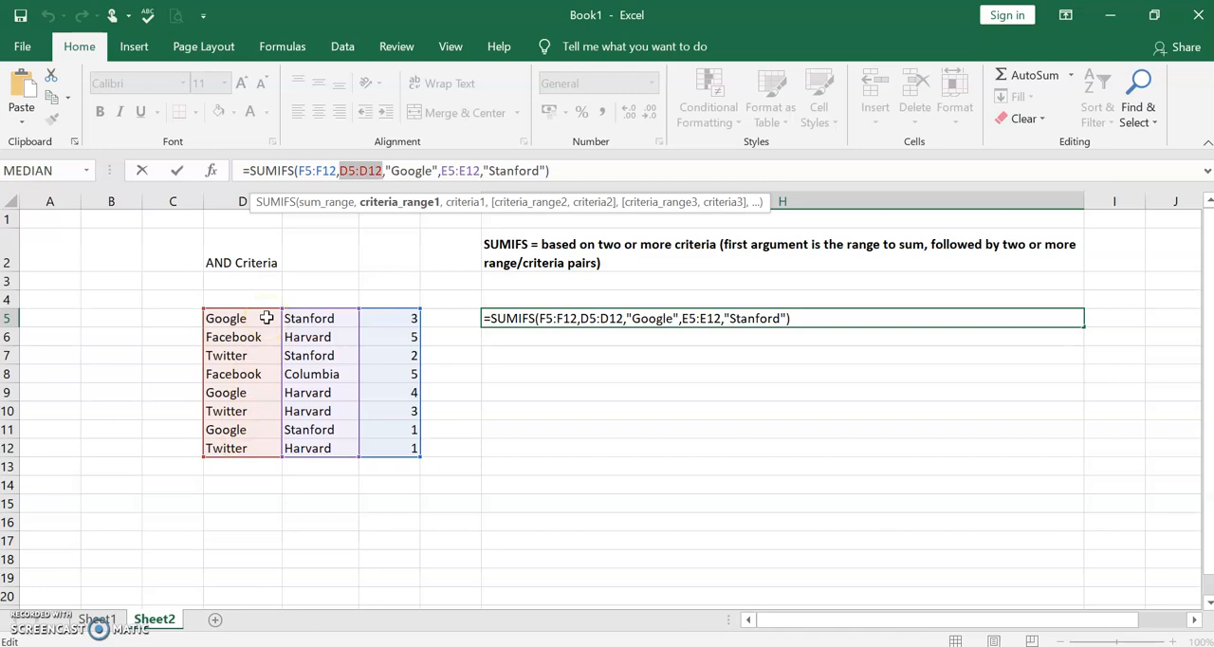
click(465, 212)
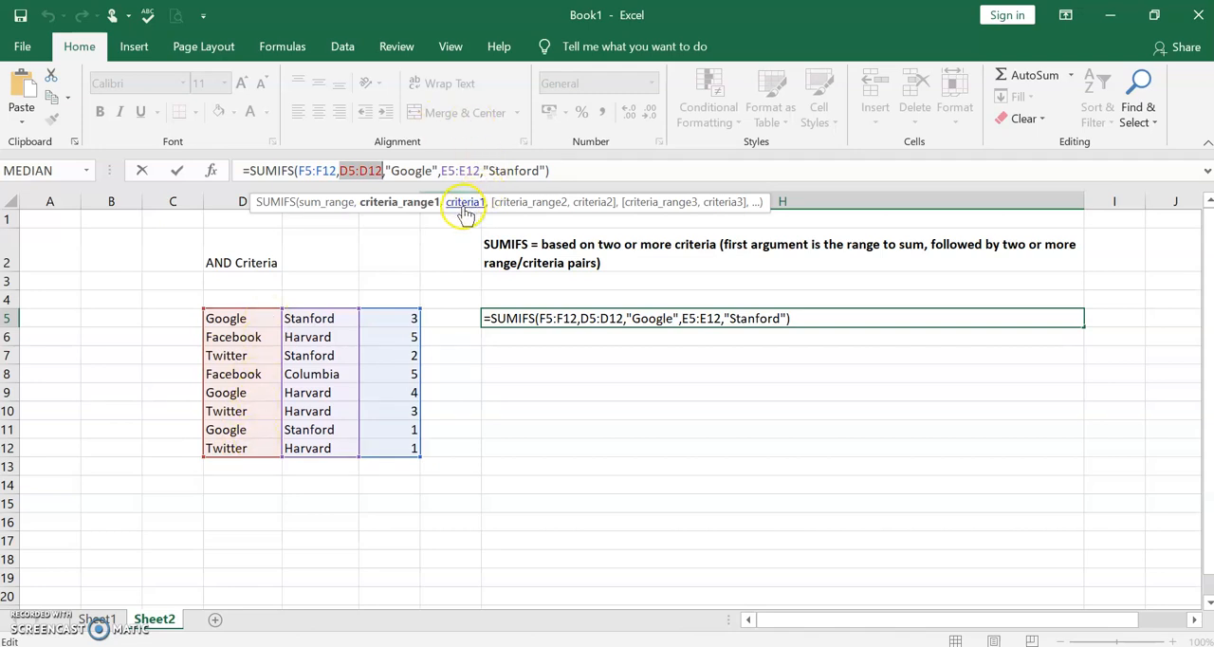
click(465, 210)
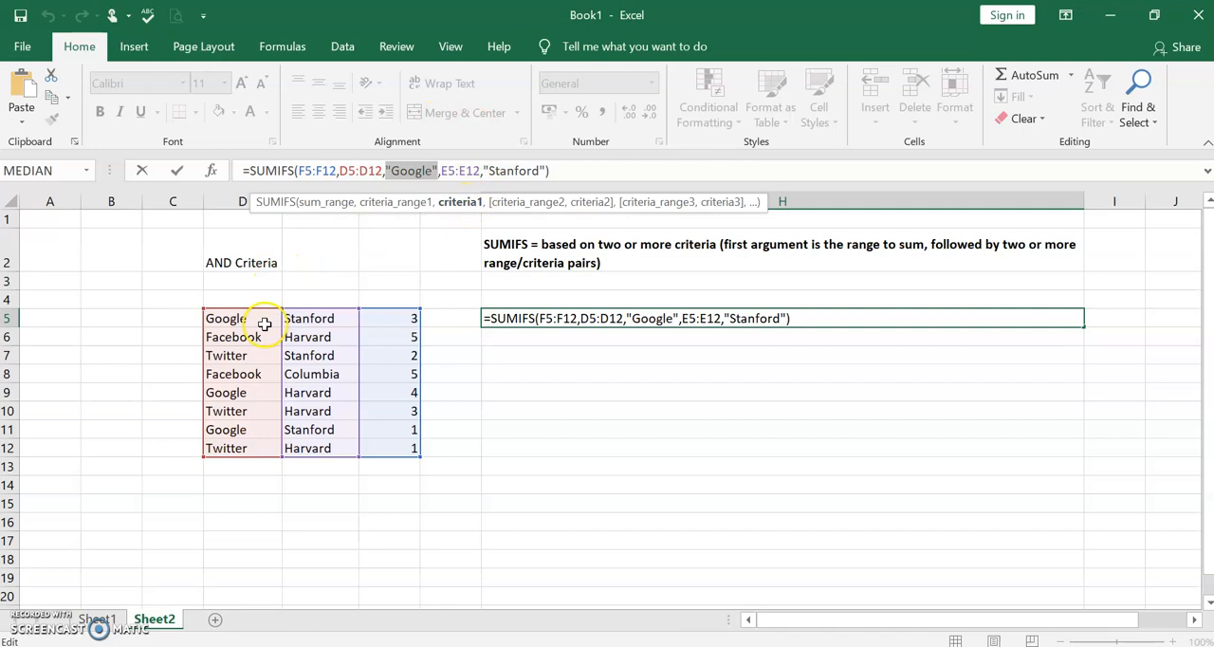
click(516, 214)
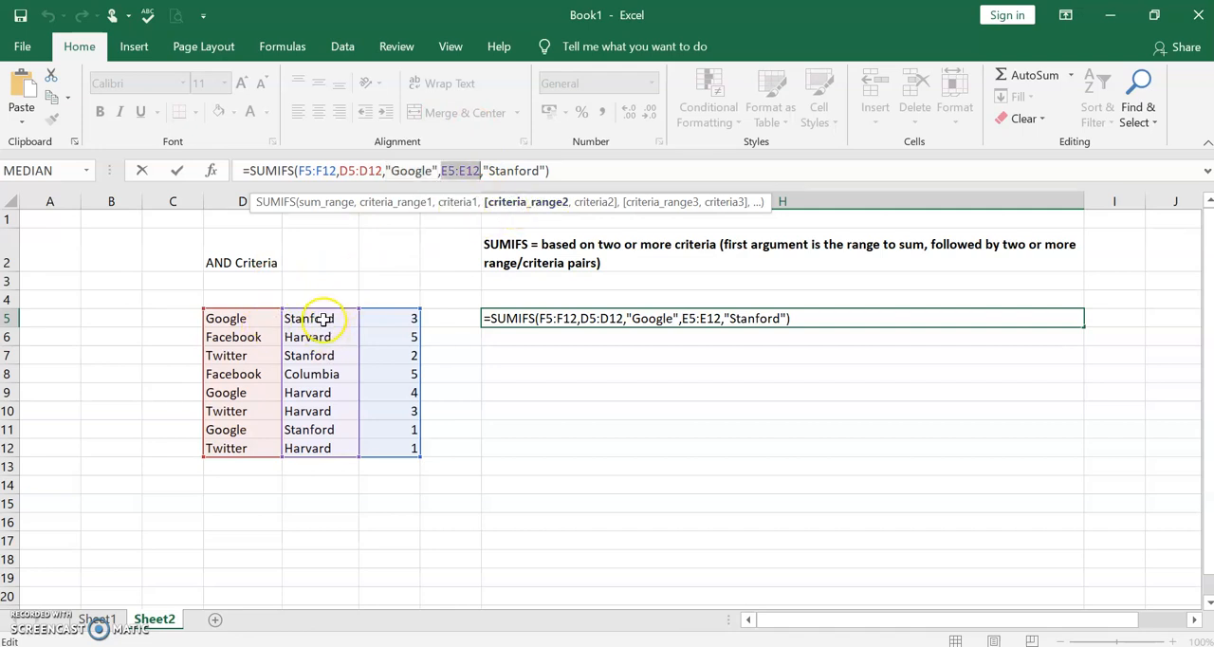
click(588, 203)
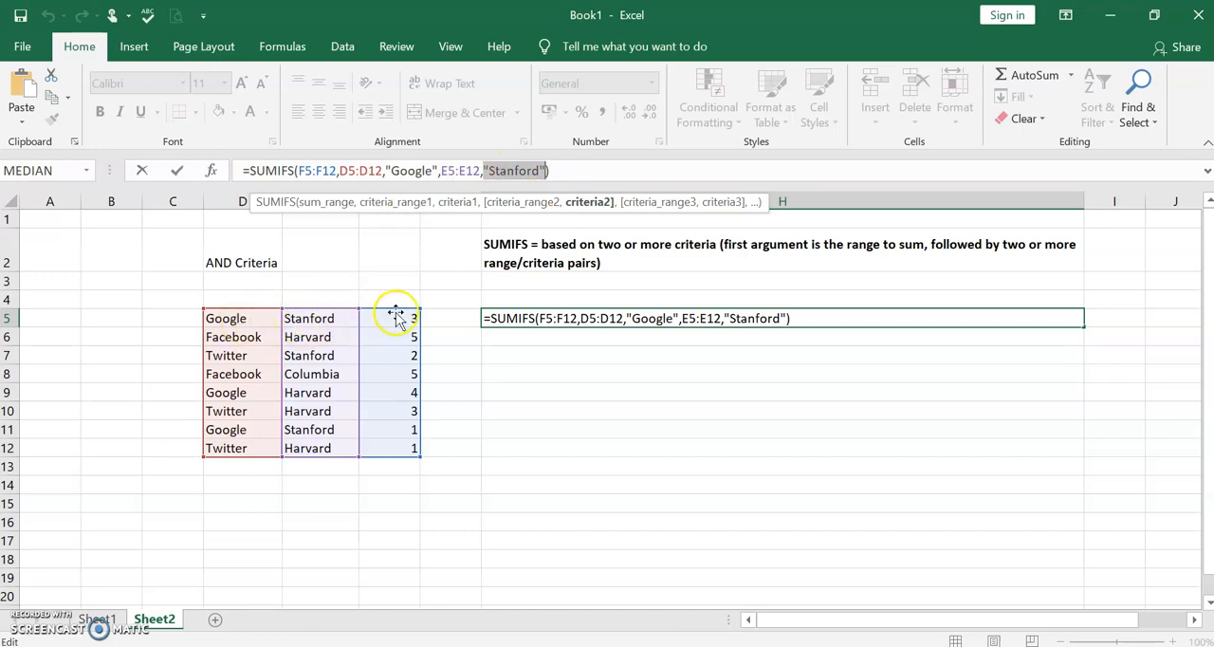
mouse_move(404, 315)
mouse_down()
mouse_move(398, 373)
mouse_move(404, 298)
mouse_up()
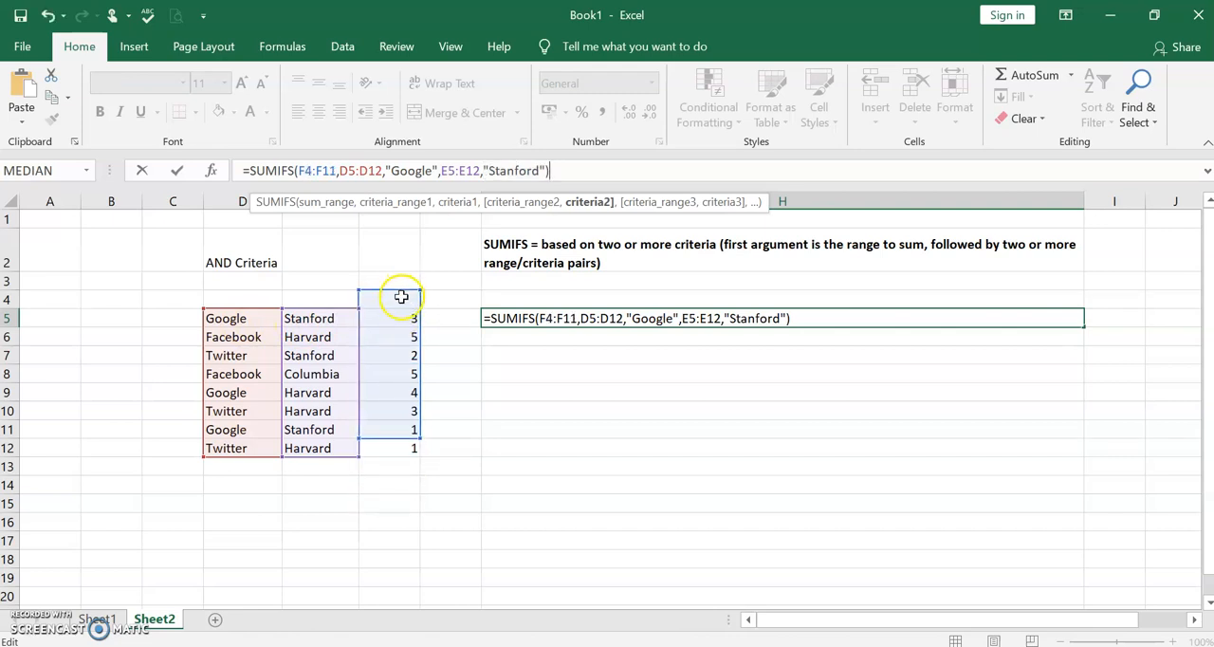
drag(399, 297, 401, 324)
click(500, 399)
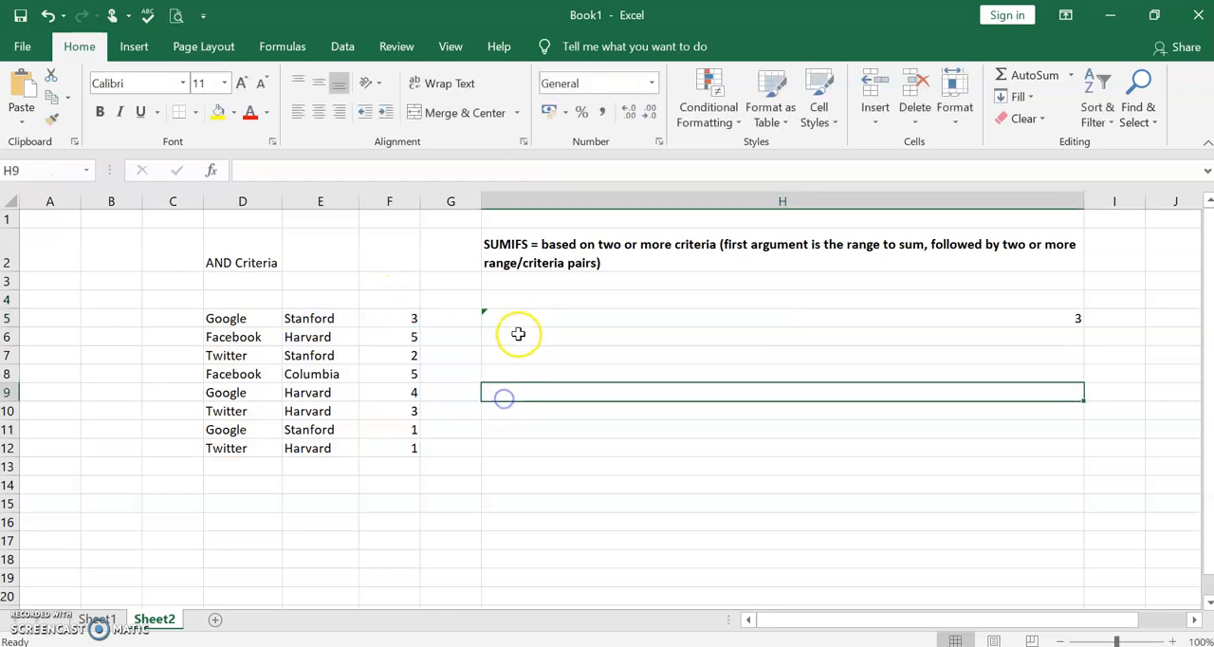
click(523, 320)
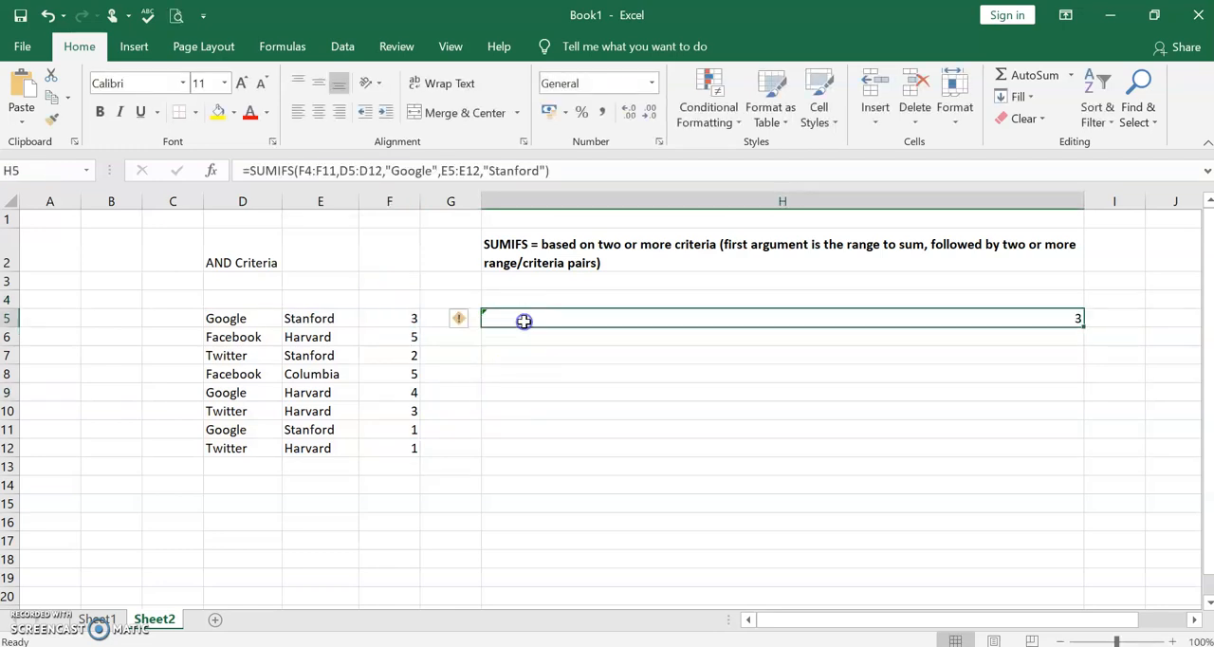
click(410, 322)
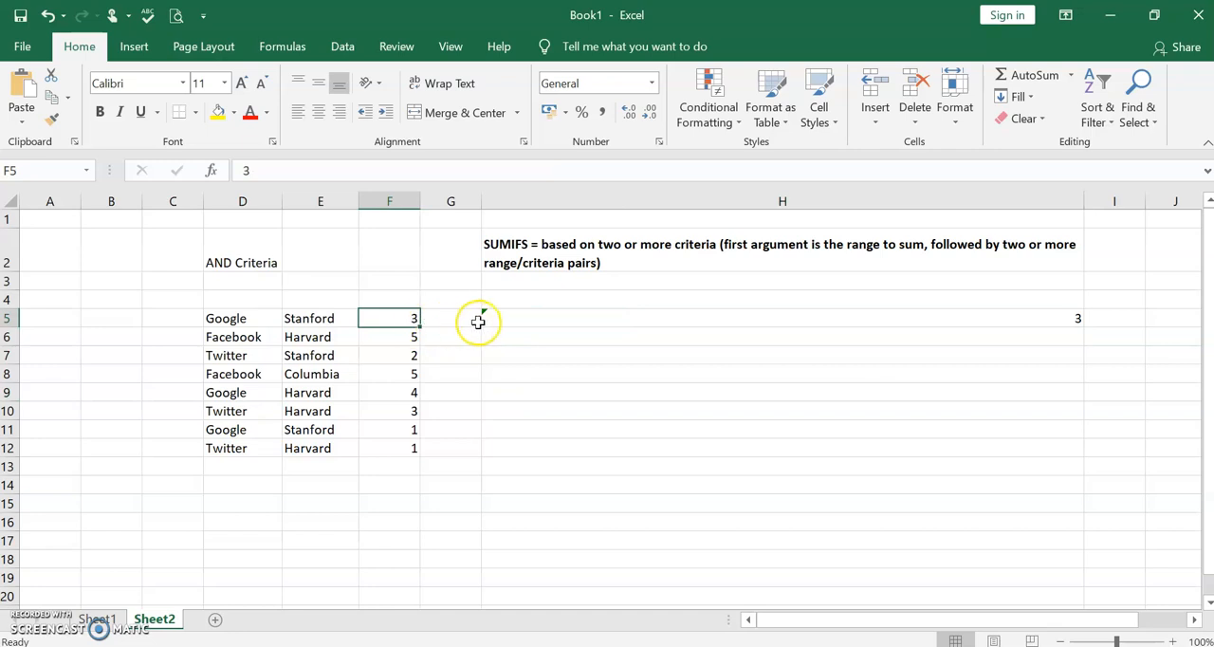
click(503, 318)
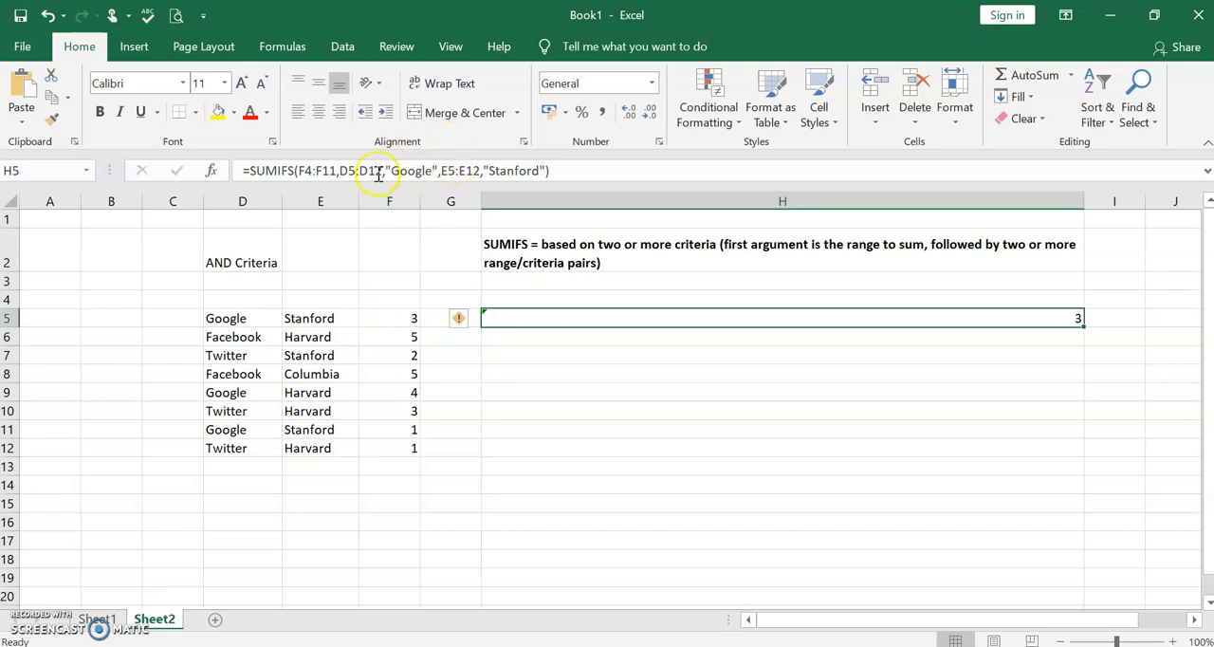
- Correct the sum range in H5's SUMIFS formula to F5:F12
click(334, 170)
key(BackSpace)
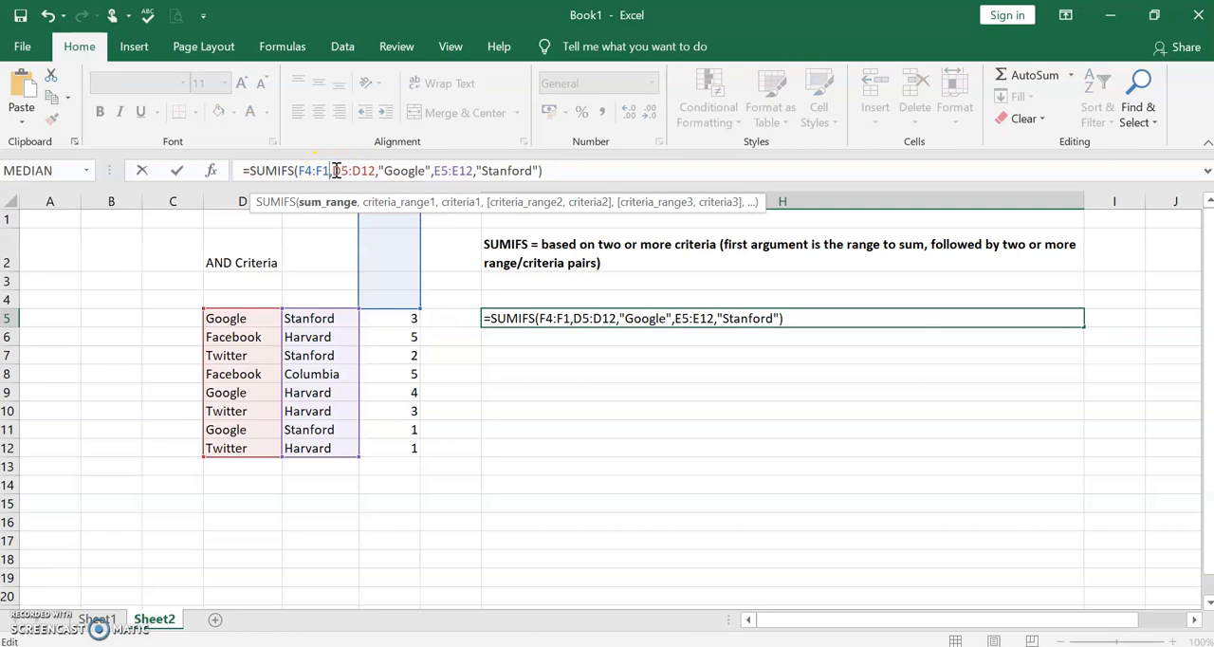
text(2)
click(314, 170)
key(BackSpace)
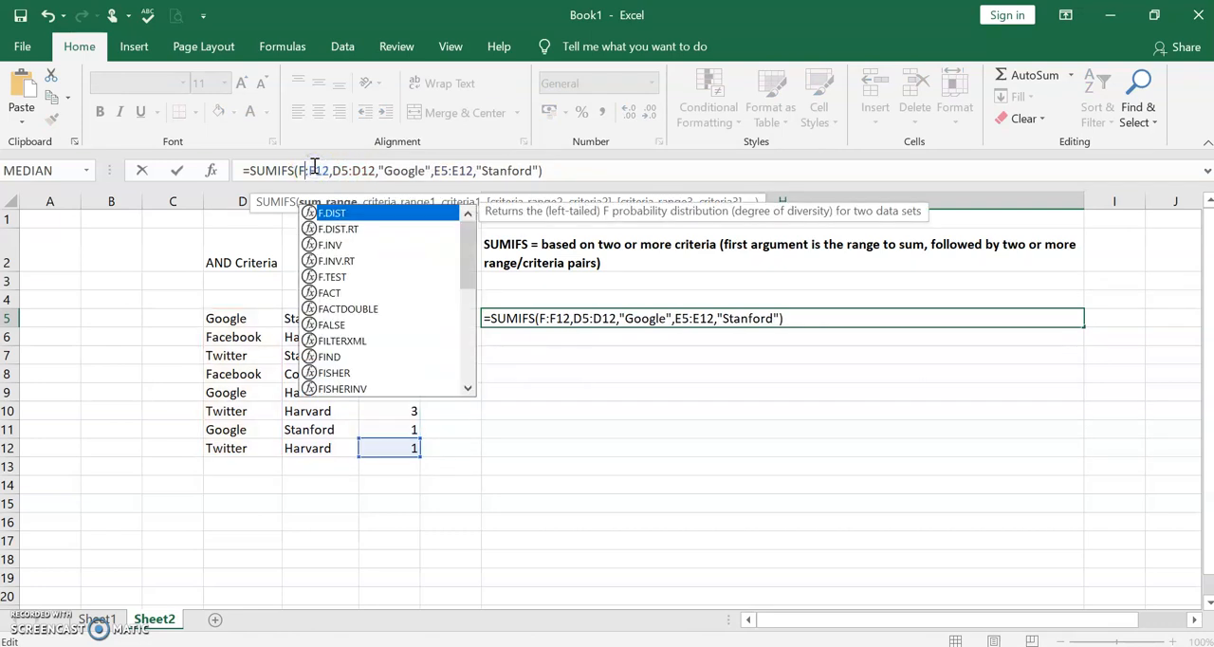
text(5)
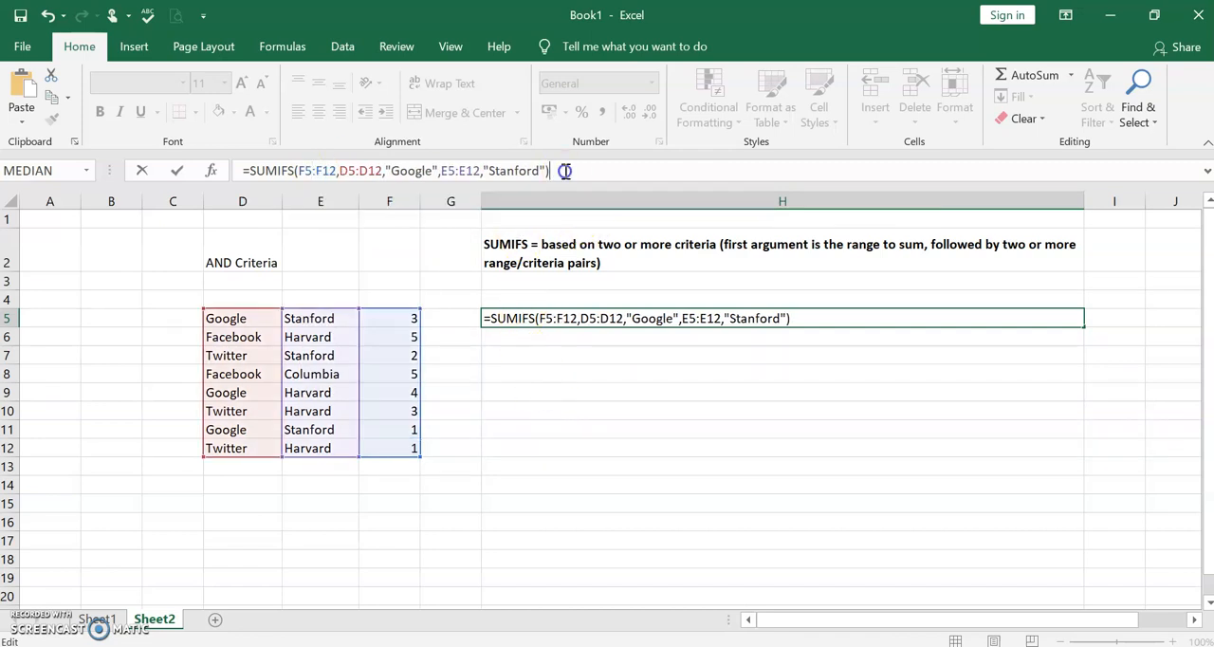
key(Return)
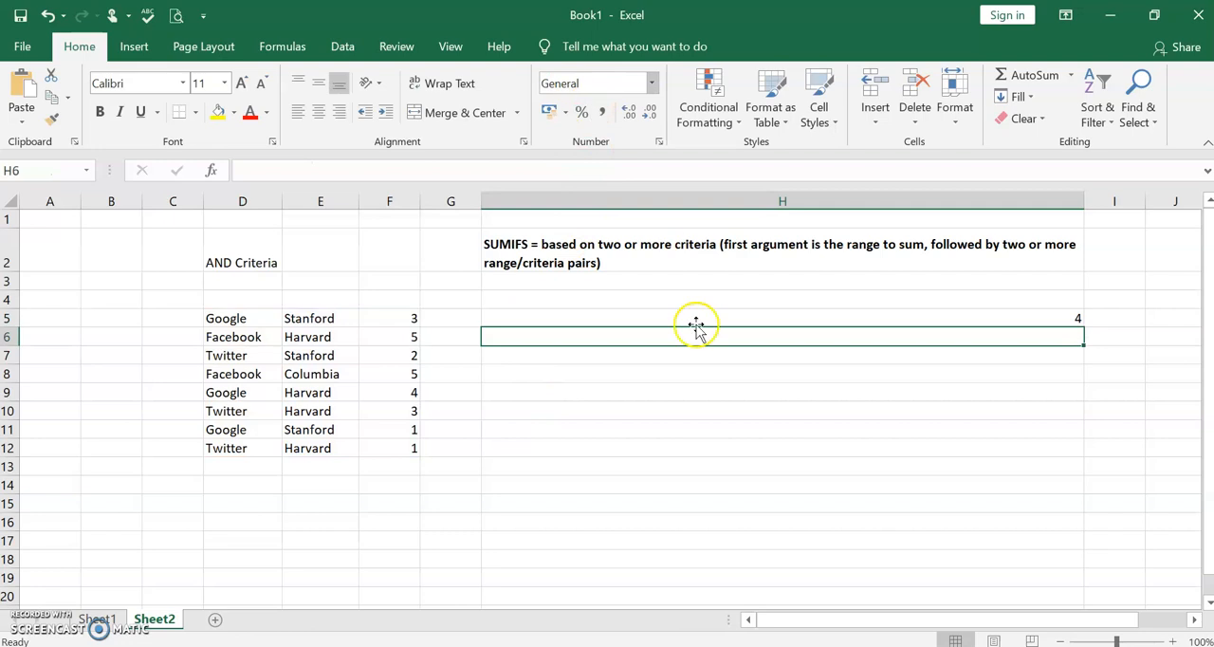
- Check H5's SUMIFS result against the Google and Stanford rows and their values in F5 and F11
click(741, 320)
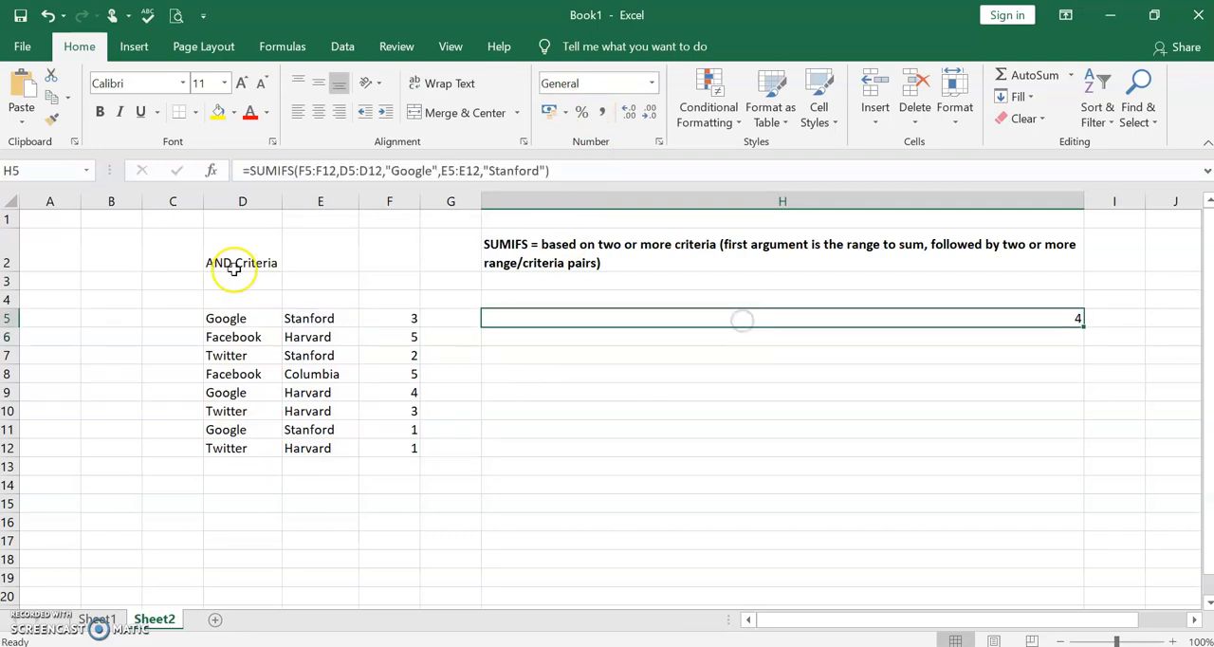
click(253, 316)
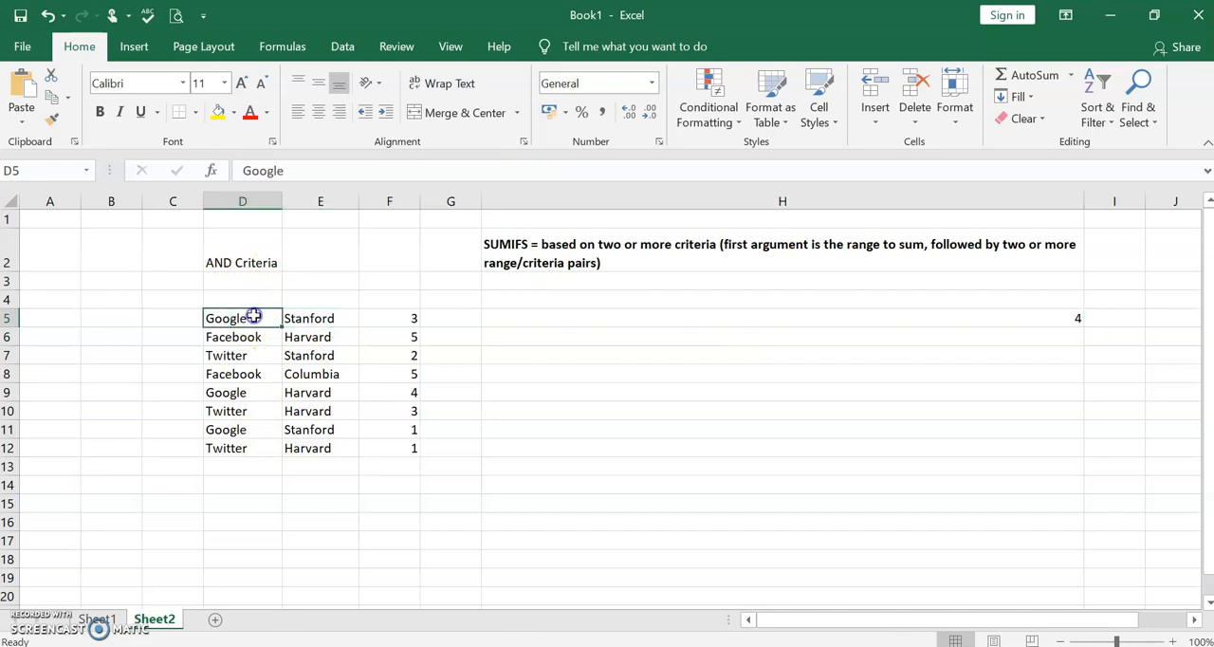
click(318, 317)
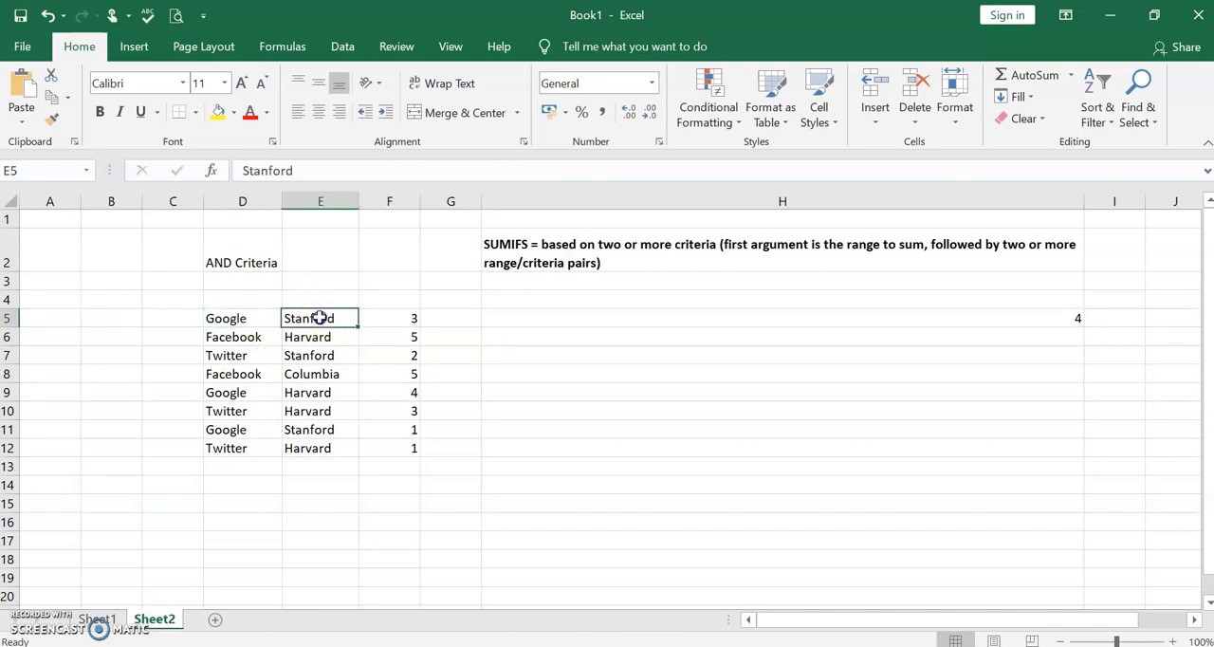
click(391, 318)
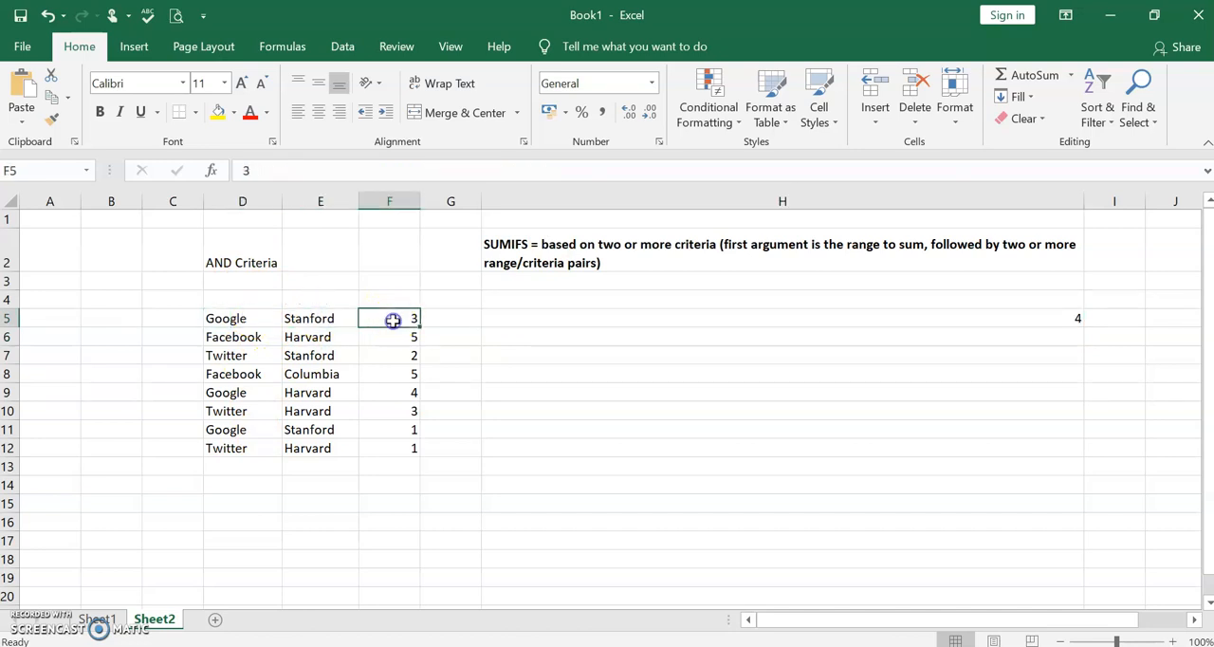
click(393, 429)
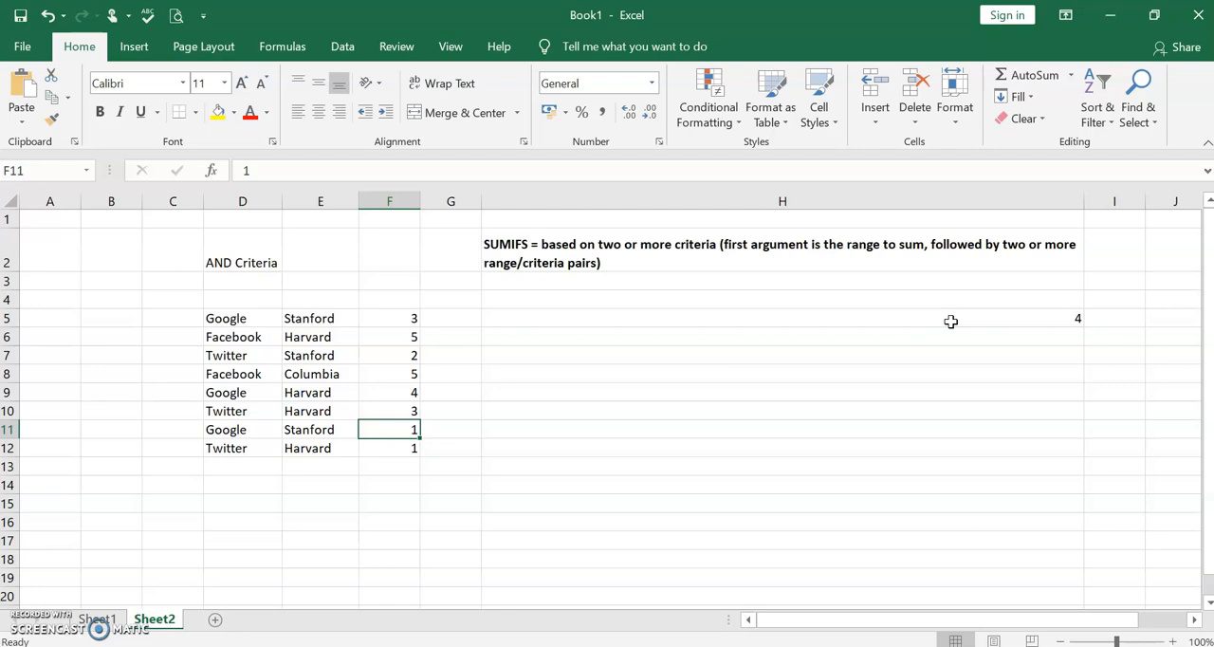
- Enter the heading "Or Criteria" in cell D15
click(238, 508)
text(Or Range)
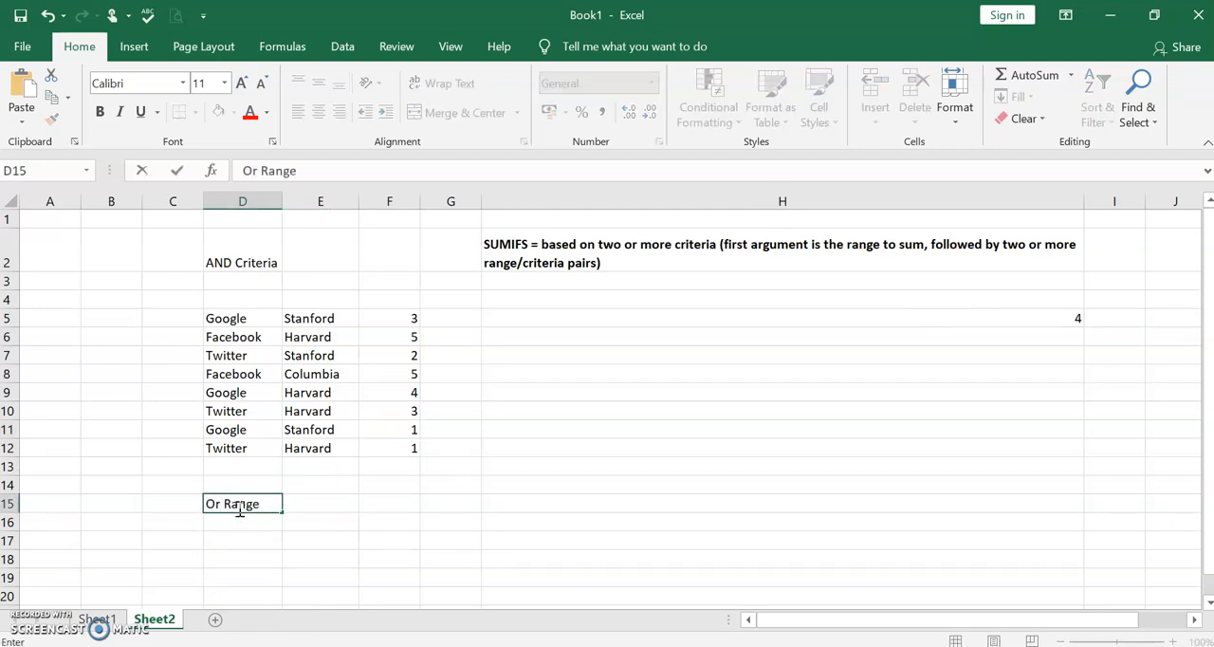
key(BackSpace)
key(BackSpace)
key(BackSpace)
key(BackSpace)
key(BackSpace)
text(Criteria)
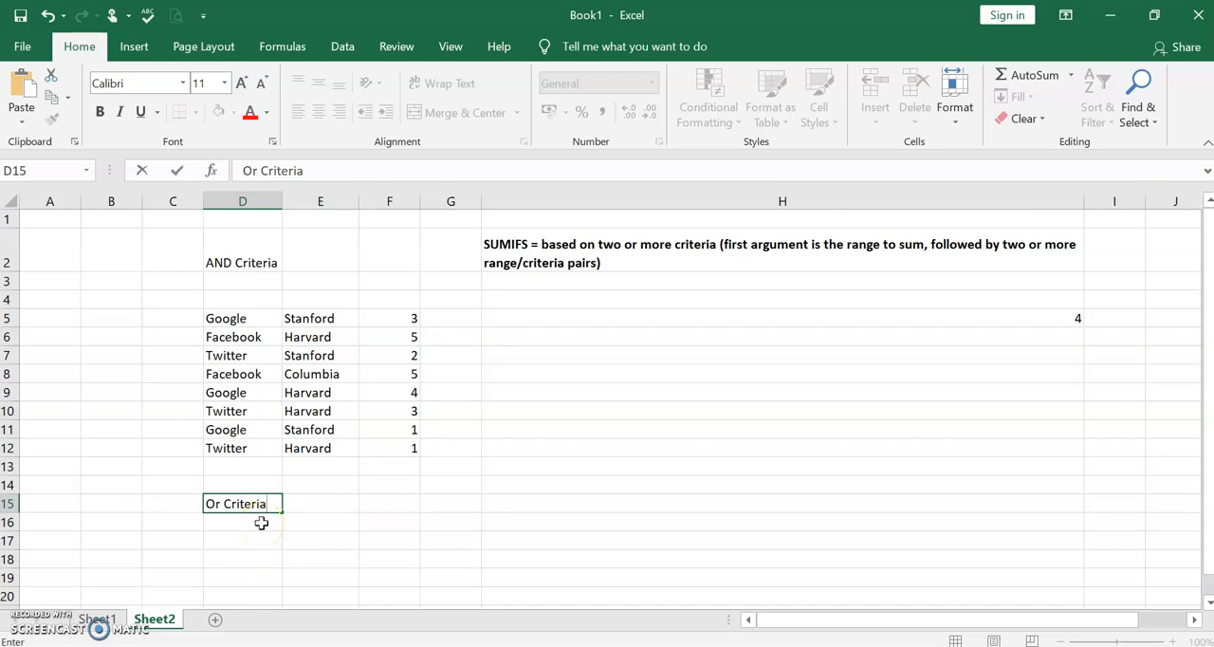
click(235, 319)
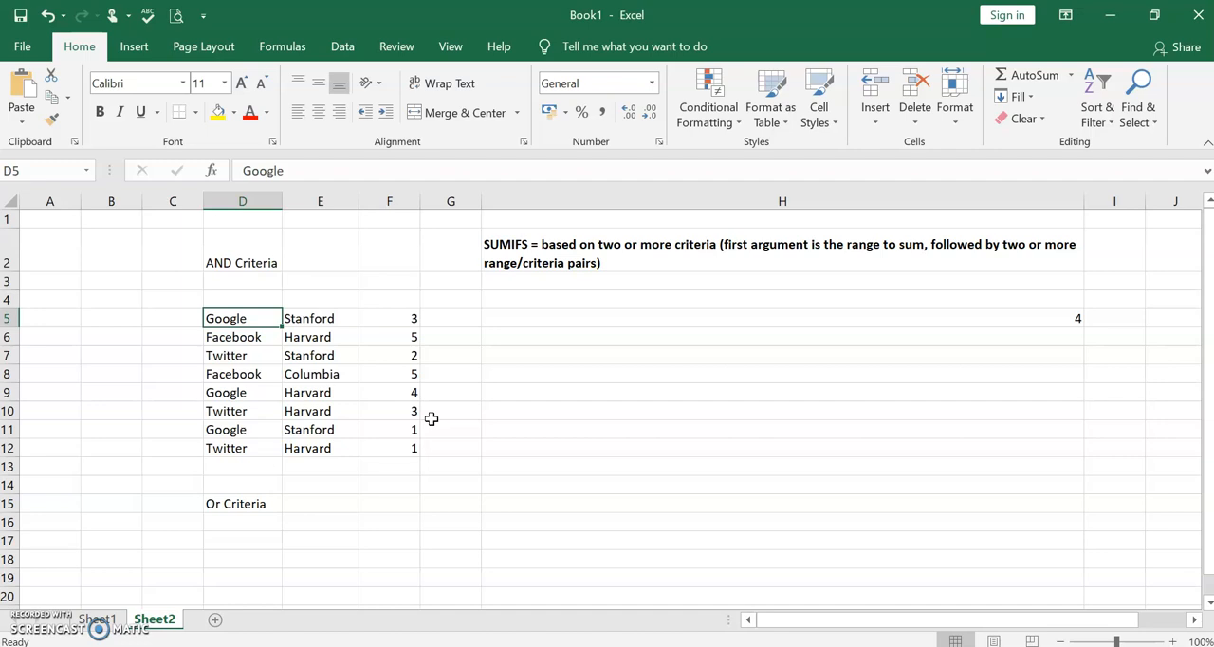
- Begin a SUMIF formula in cell D17 with D5:D12 as the range to evaluate
click(251, 527)
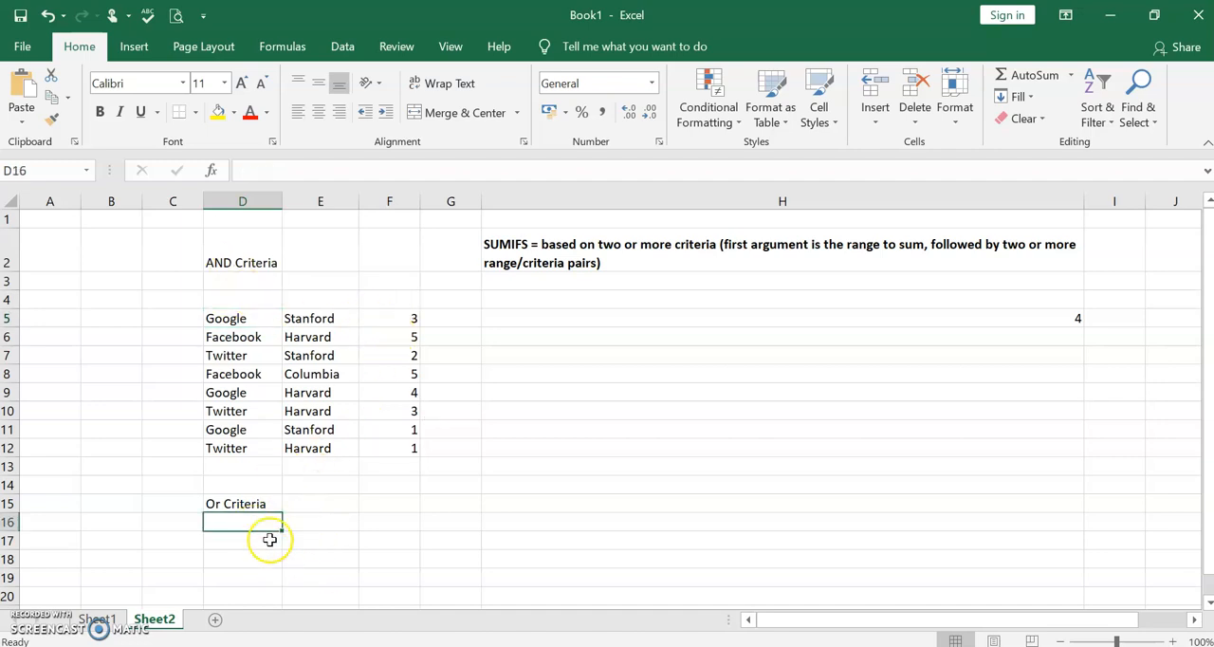
click(254, 542)
text(=)
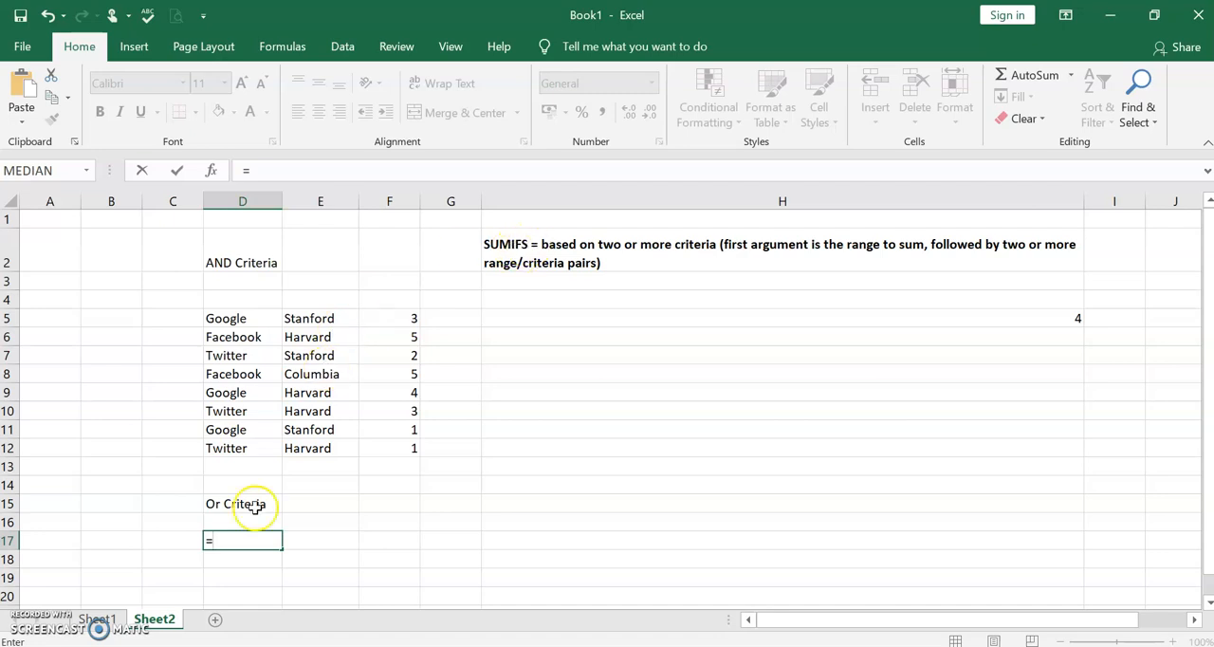
click(258, 543)
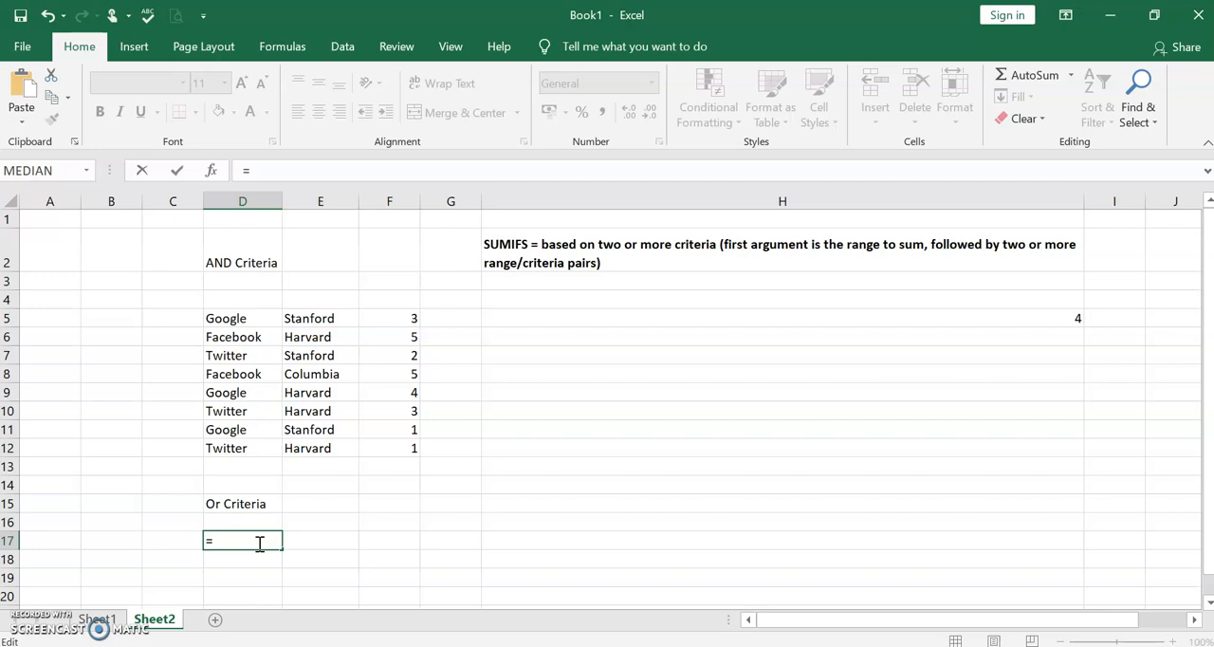
text(SUMID=)
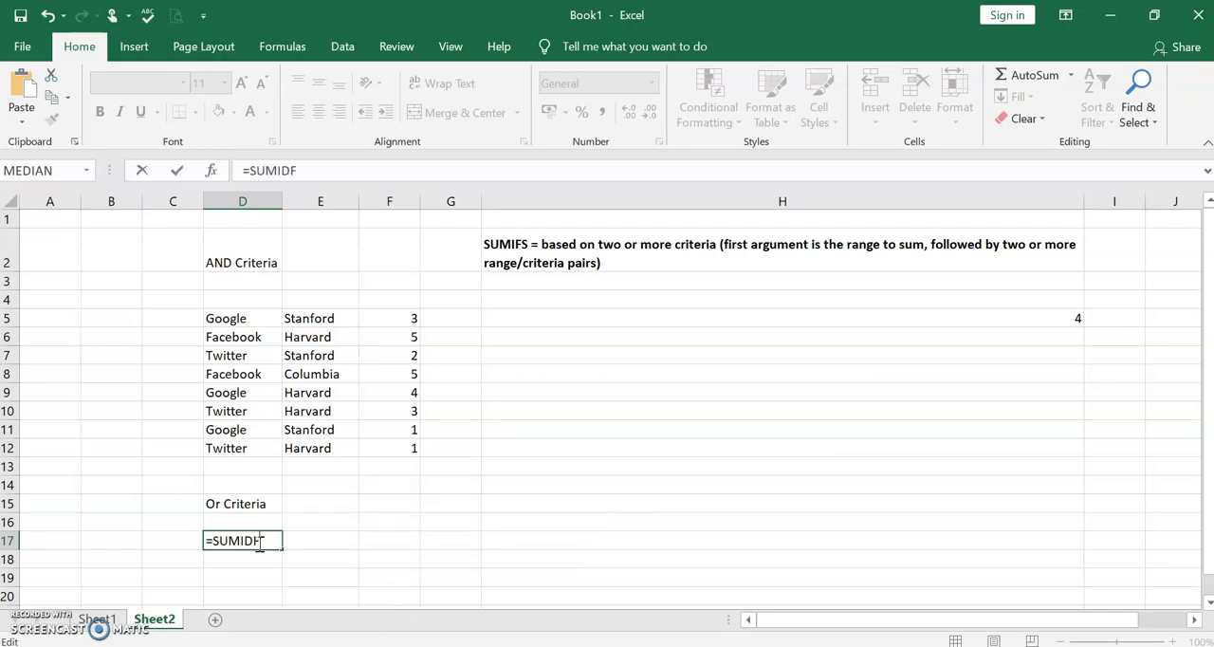
key(BackSpace)
key(BackSpace)
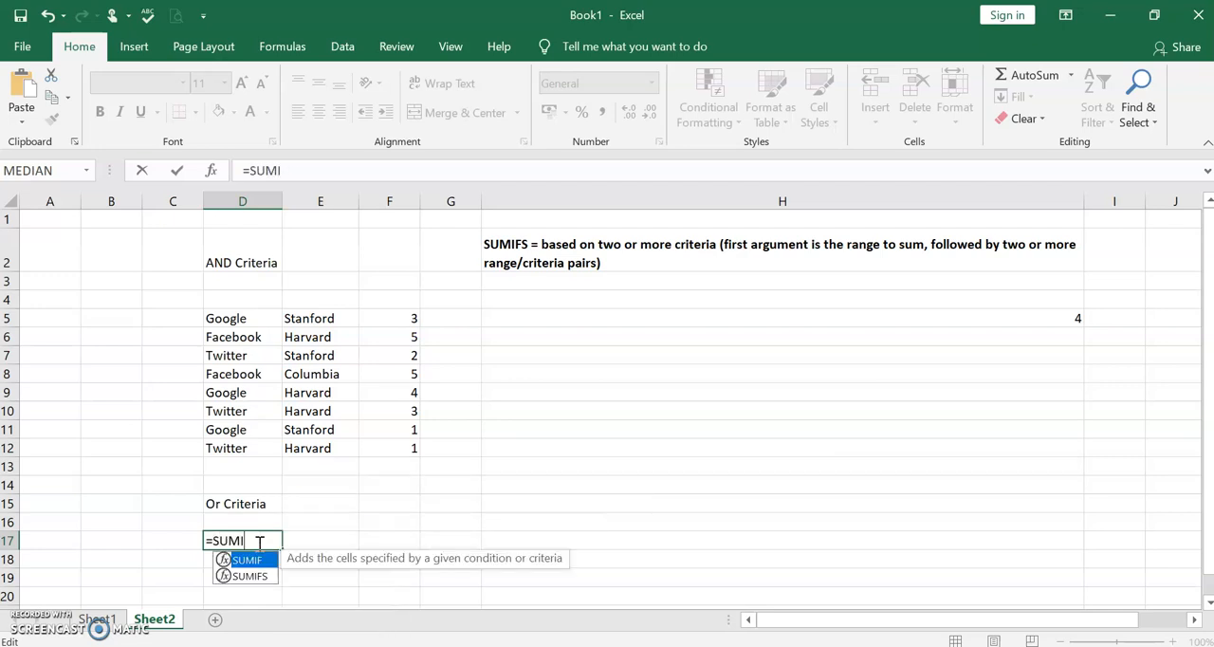
text(F()
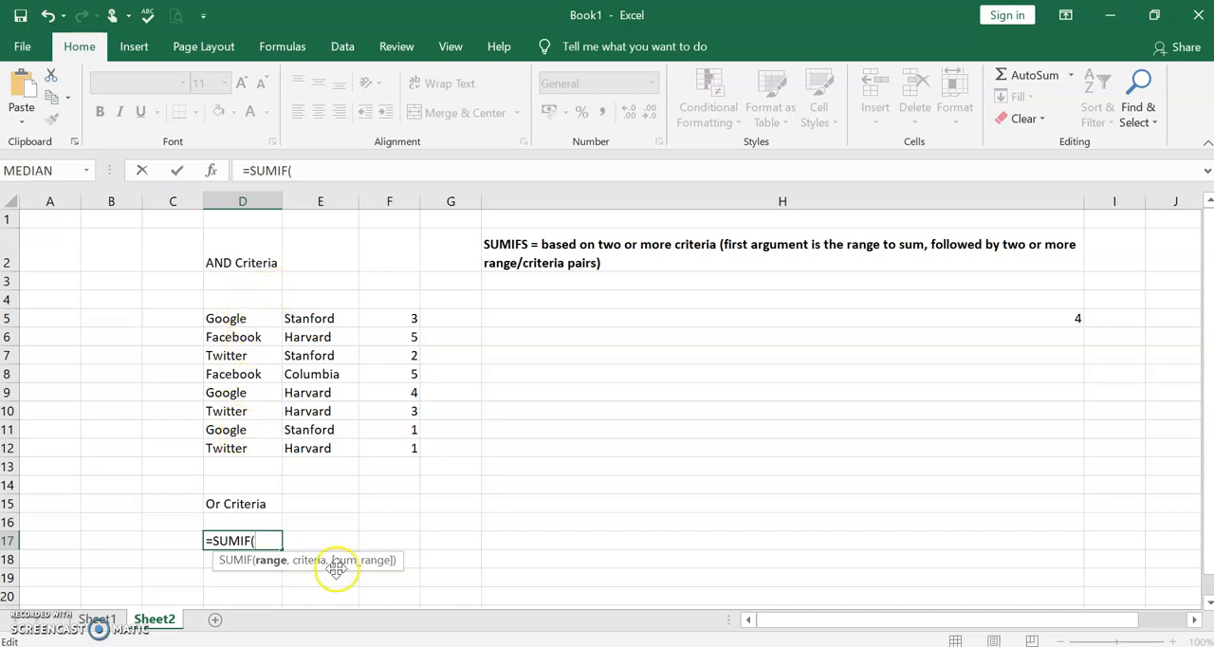
text(D5:D)
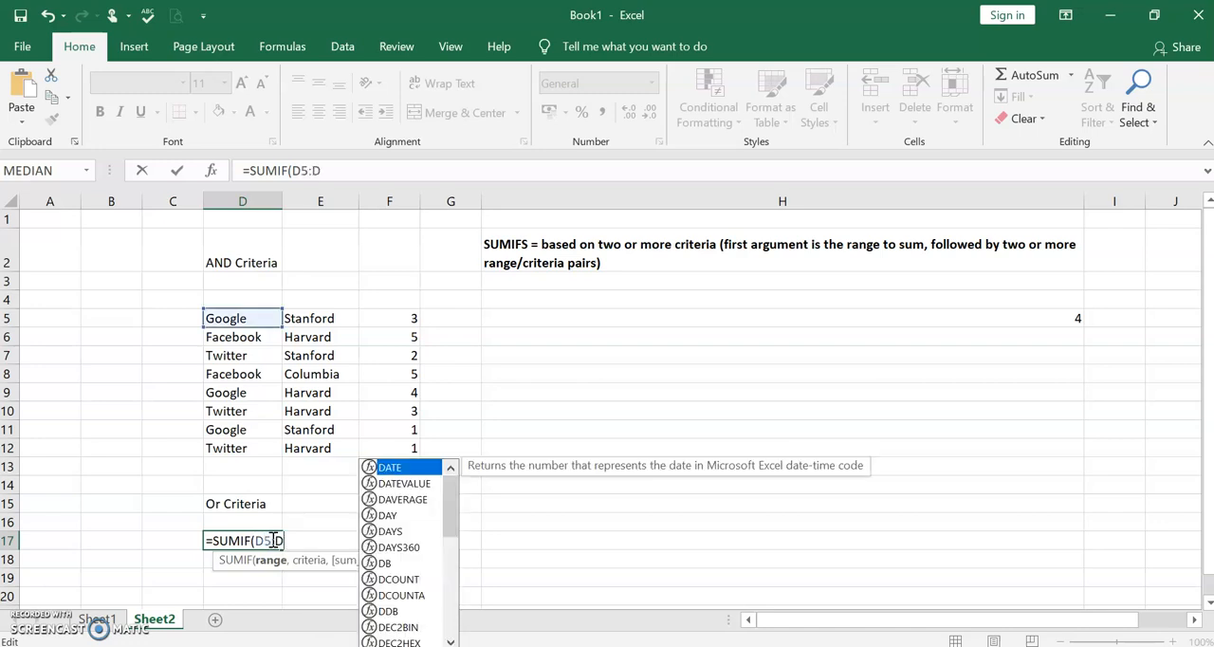
text(12)
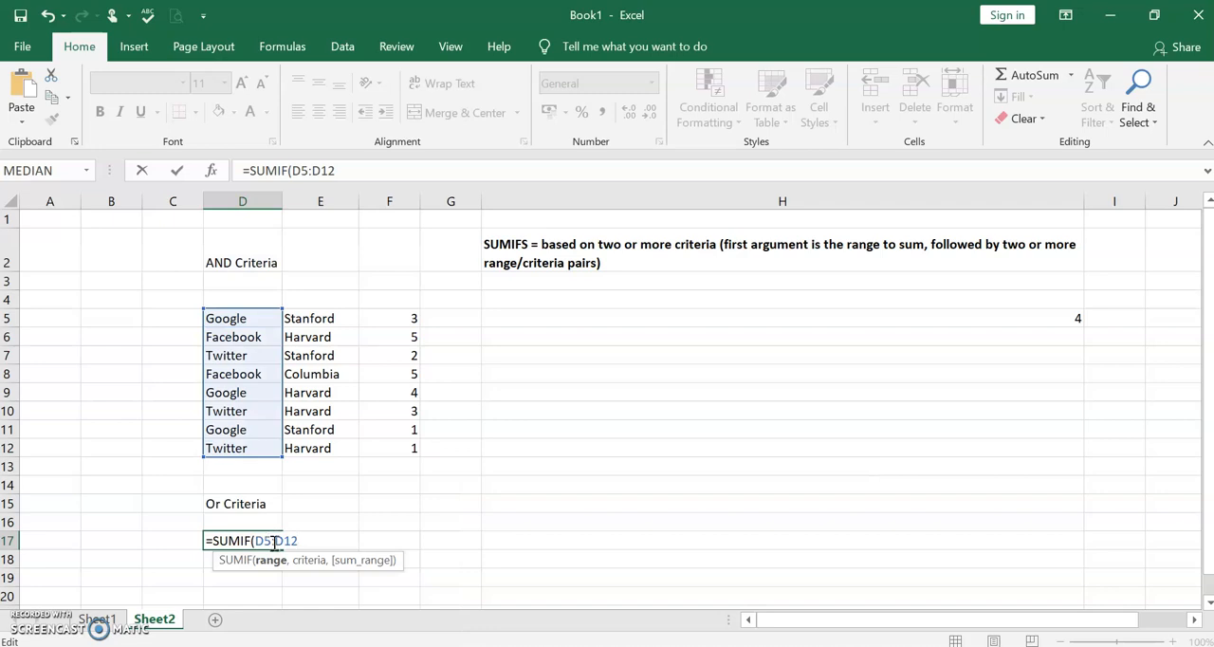
text(,)
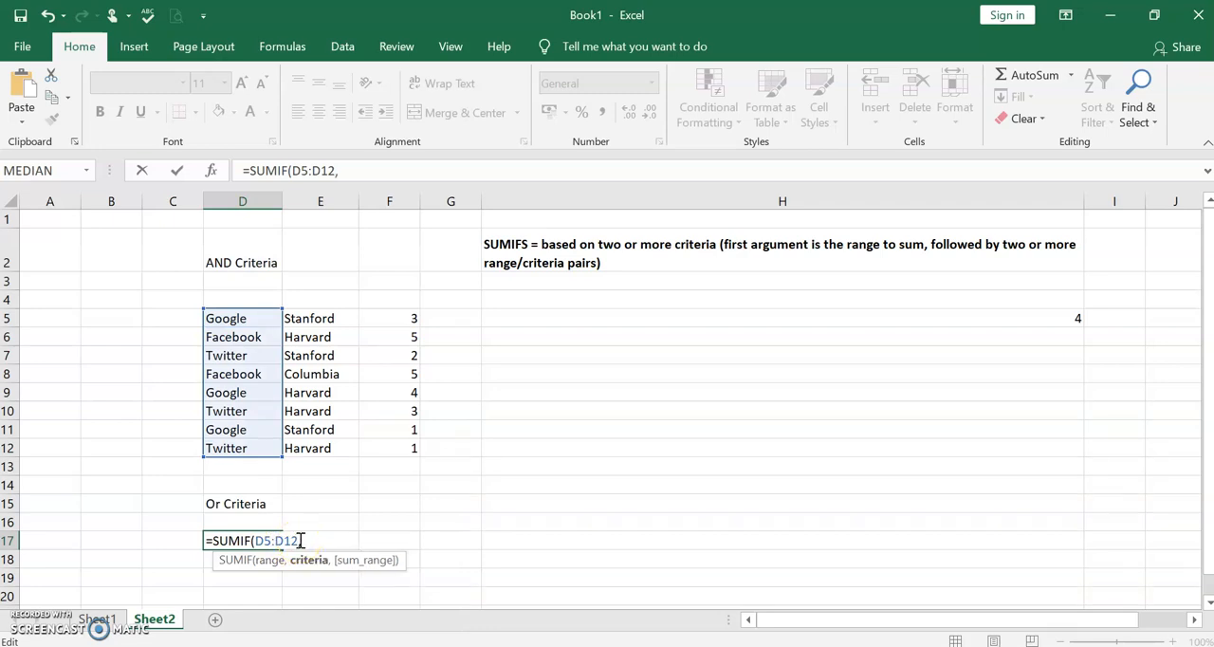
text("g)
- Complete the first SUMIF in D17 with "Google" as the criterion and F5:F12 as the sum range
key(BackSpace)
text(Google",)
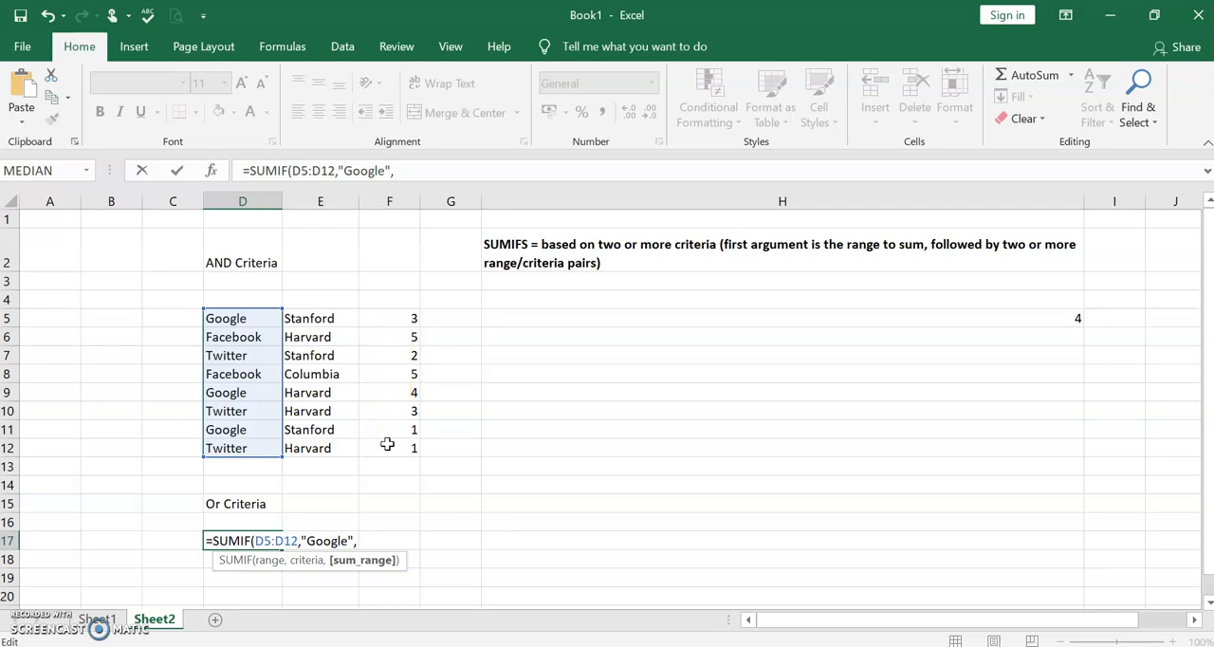
text(F5)
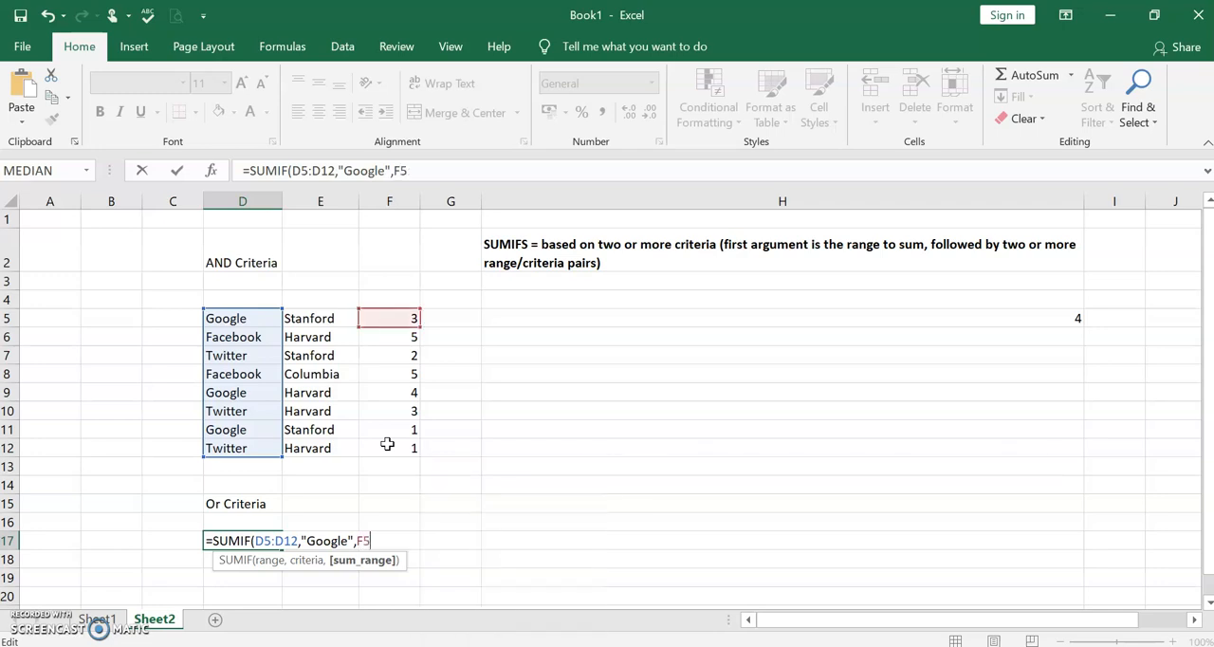
text(:)
text(f1)
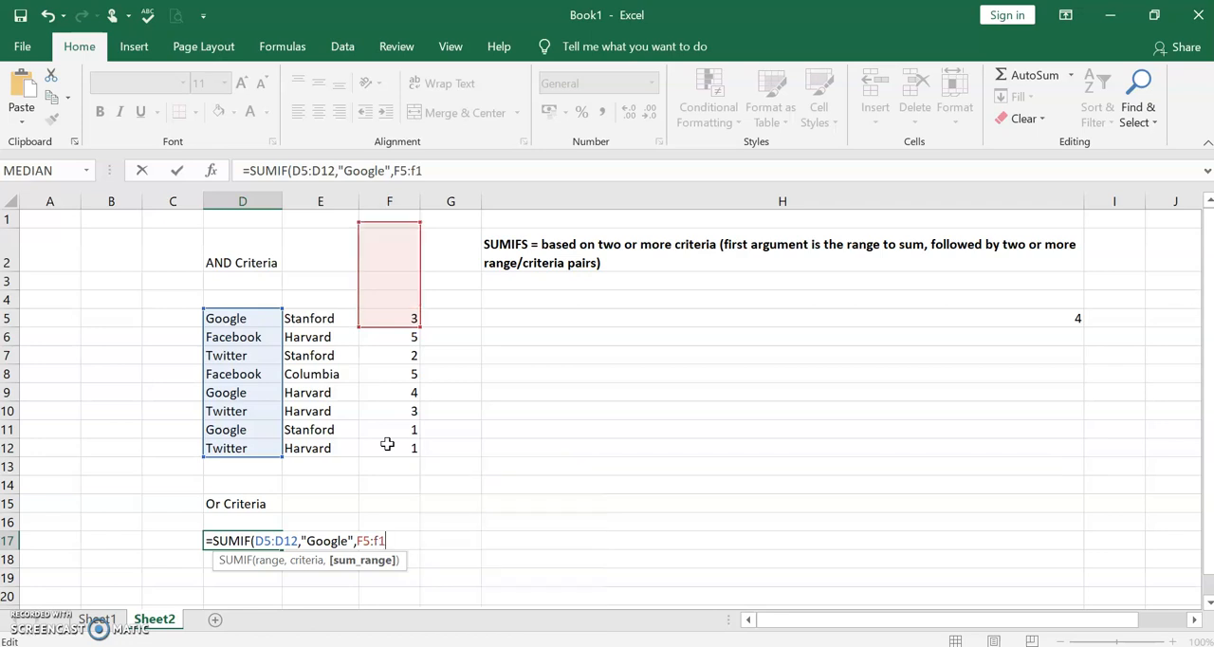
text(2)+)
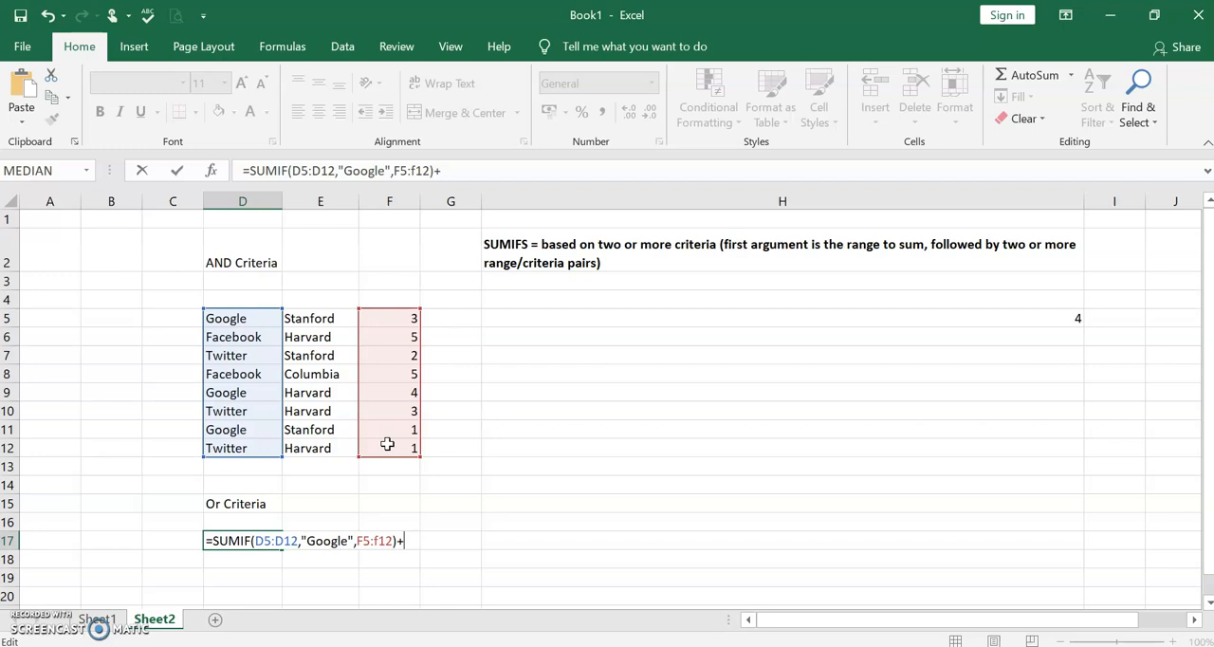
- Add a second SUMIF to the D17 formula with D5:D12 as the range to evaluate
text(SU)
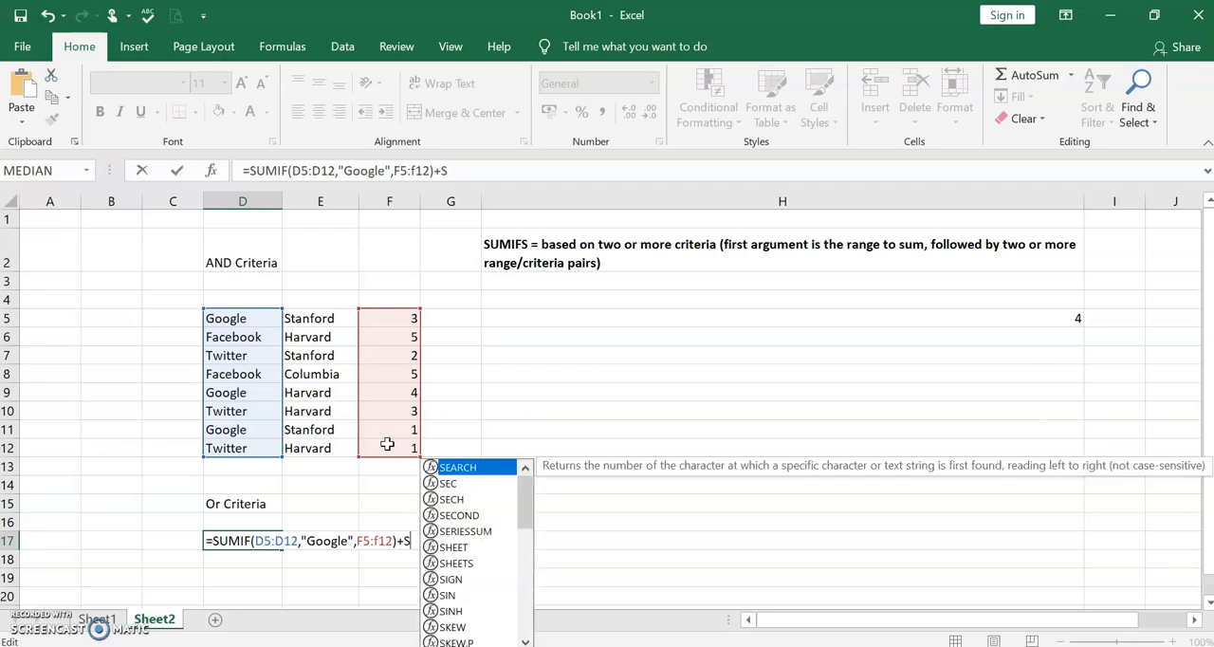
key(BackSpace)
text(UMI)
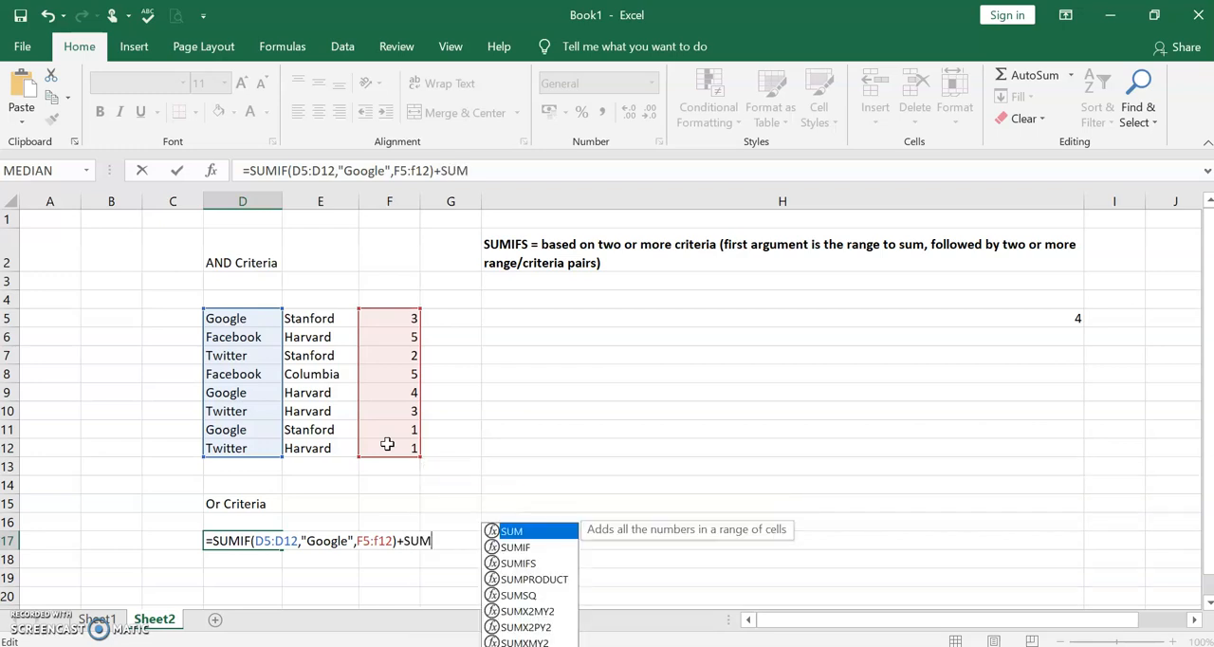
text(F()
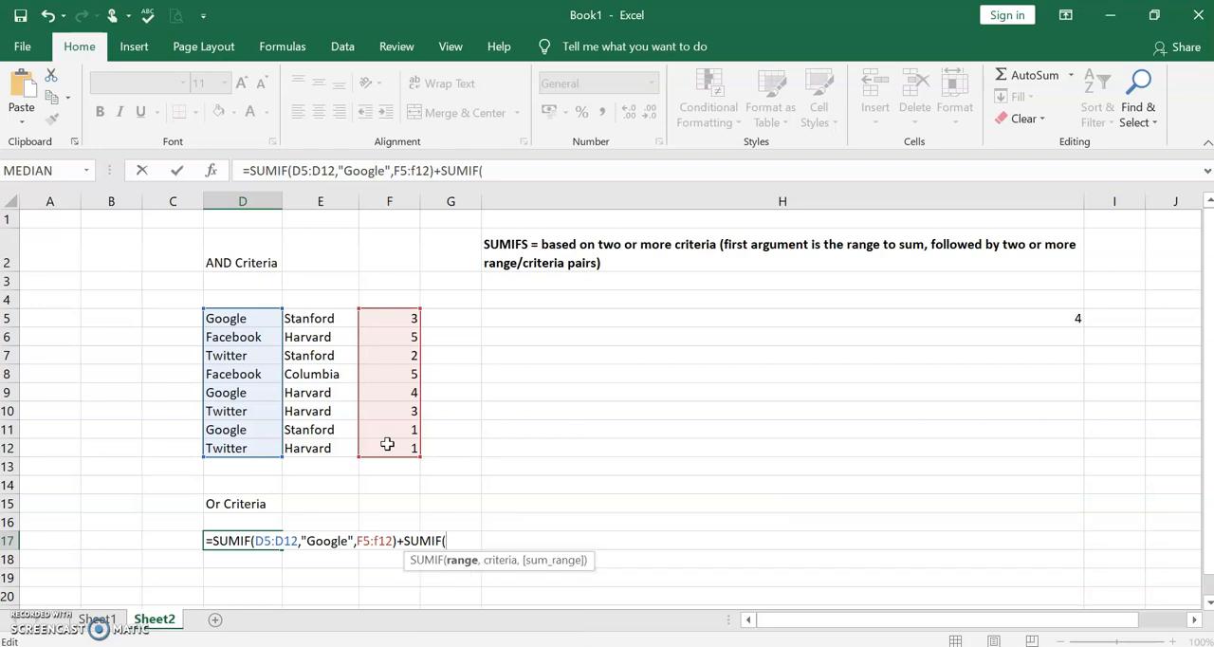
text(d5)
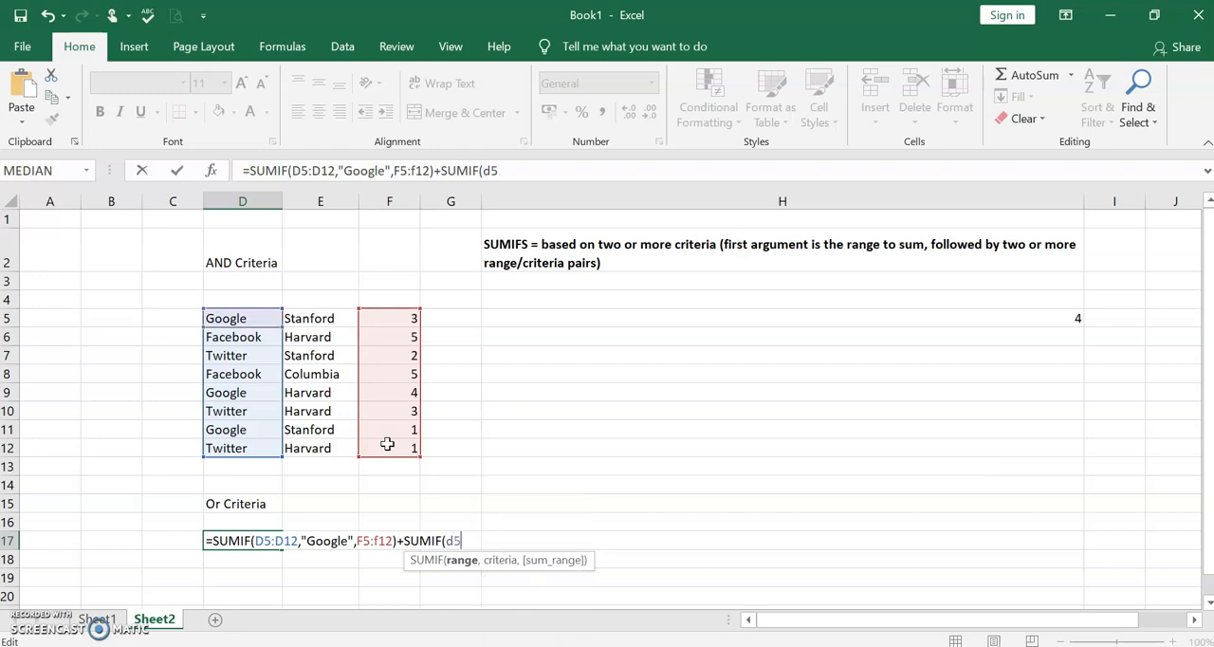
text(:d12)
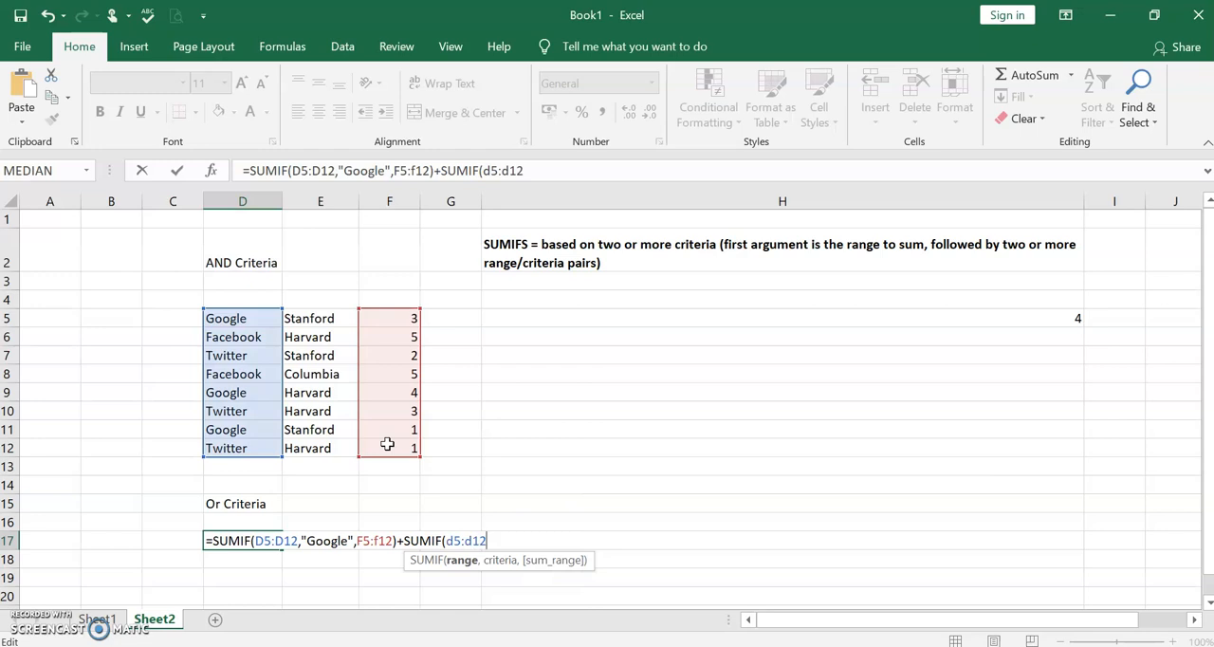
text(,)
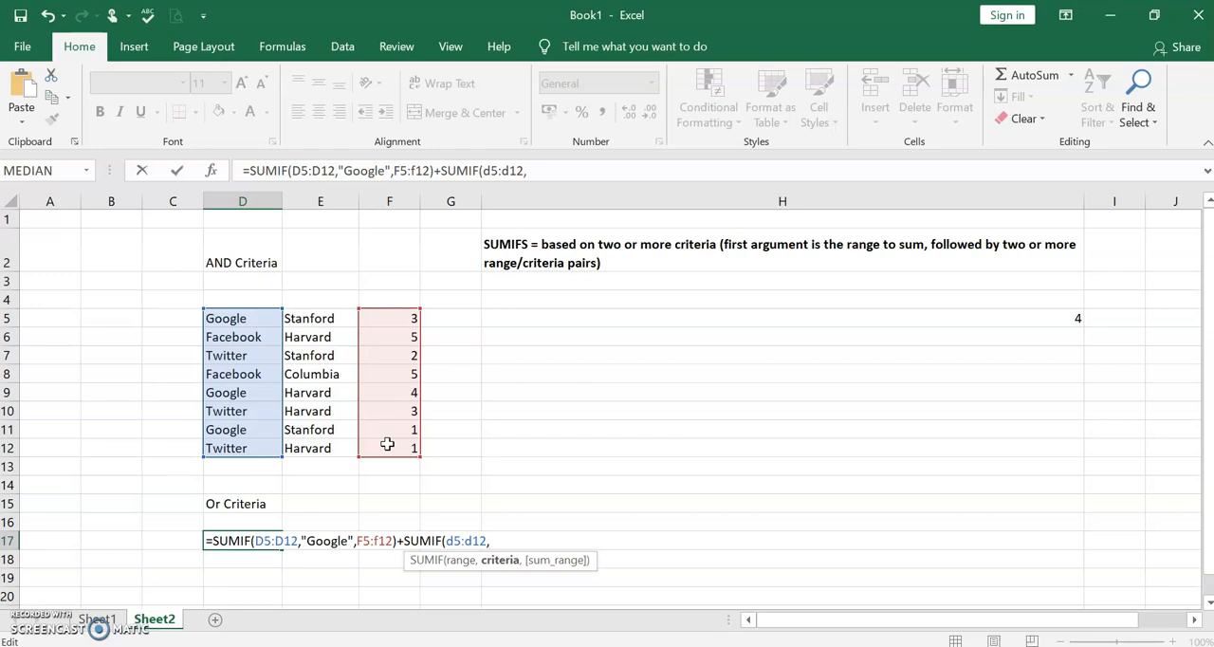
text(Faceboo)
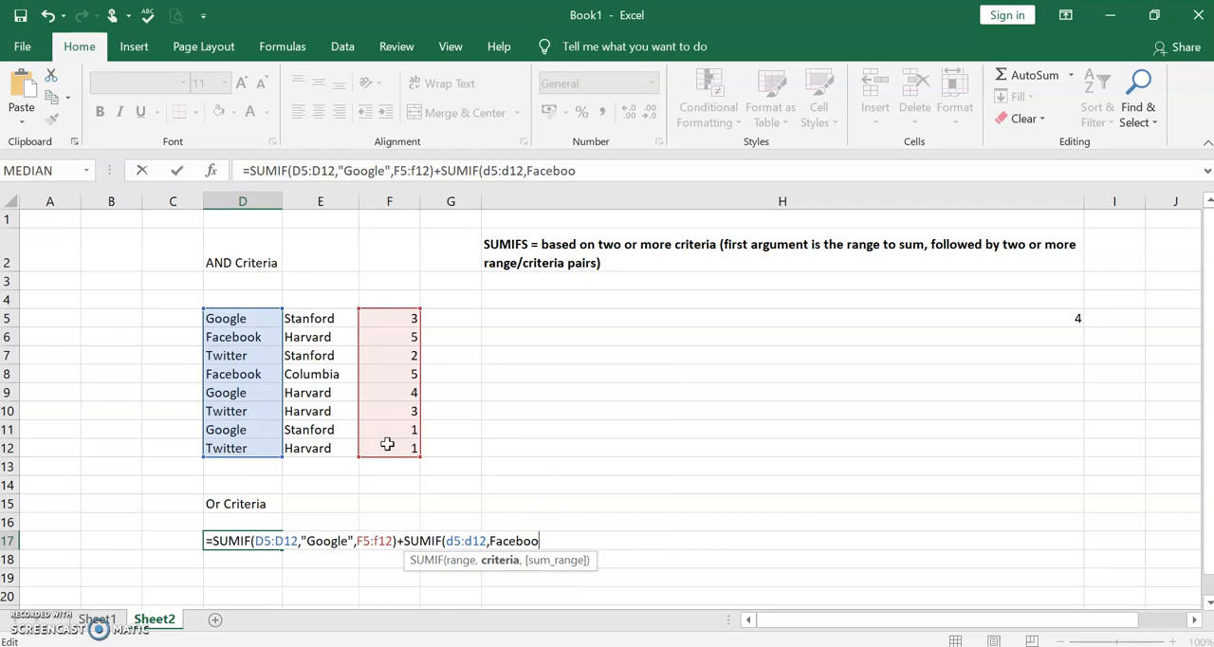
text(k",)
- Give the second SUMIF the criterion Facebook and the sum range F5:F12, and submit the formula
text(f5:f12)
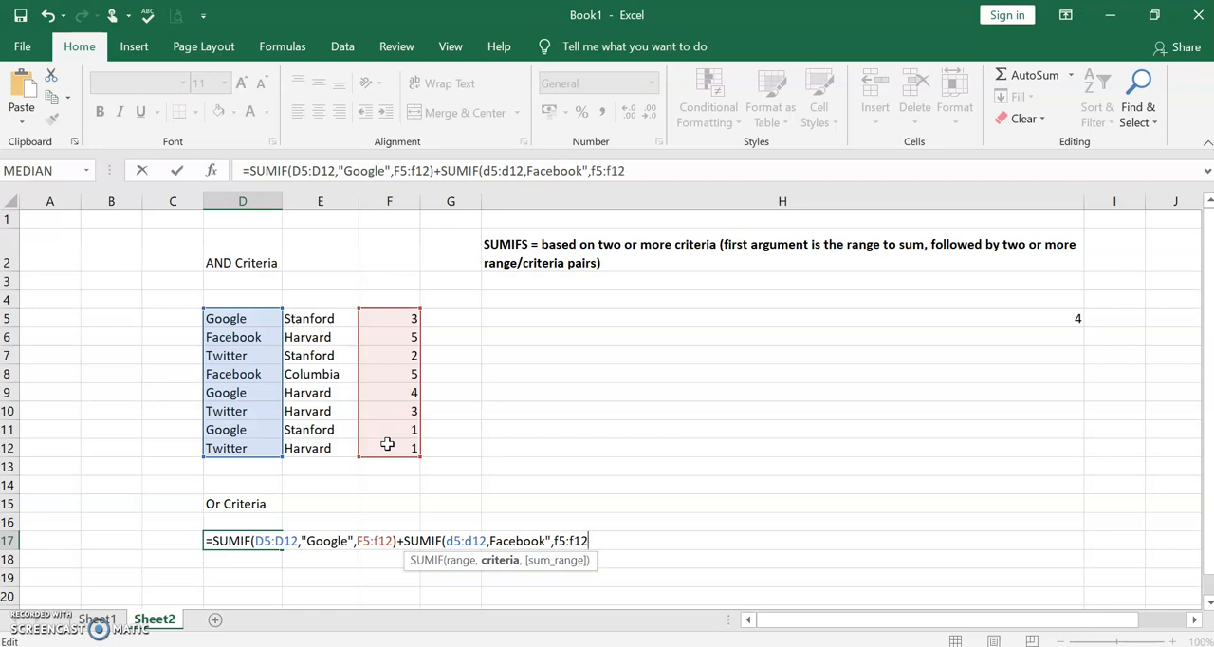
text())
key(Return)
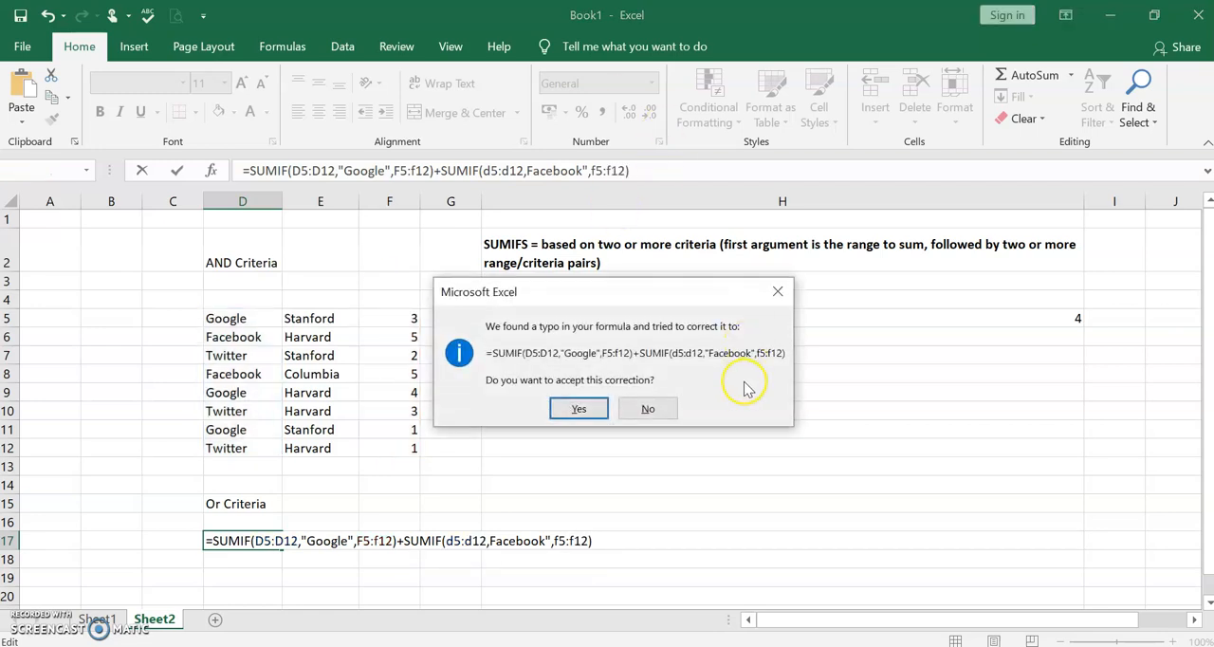
- Dismiss the proposed correction, add the missing opening quotation mark before Facebook in D17's formula, and commit it
click(778, 291)
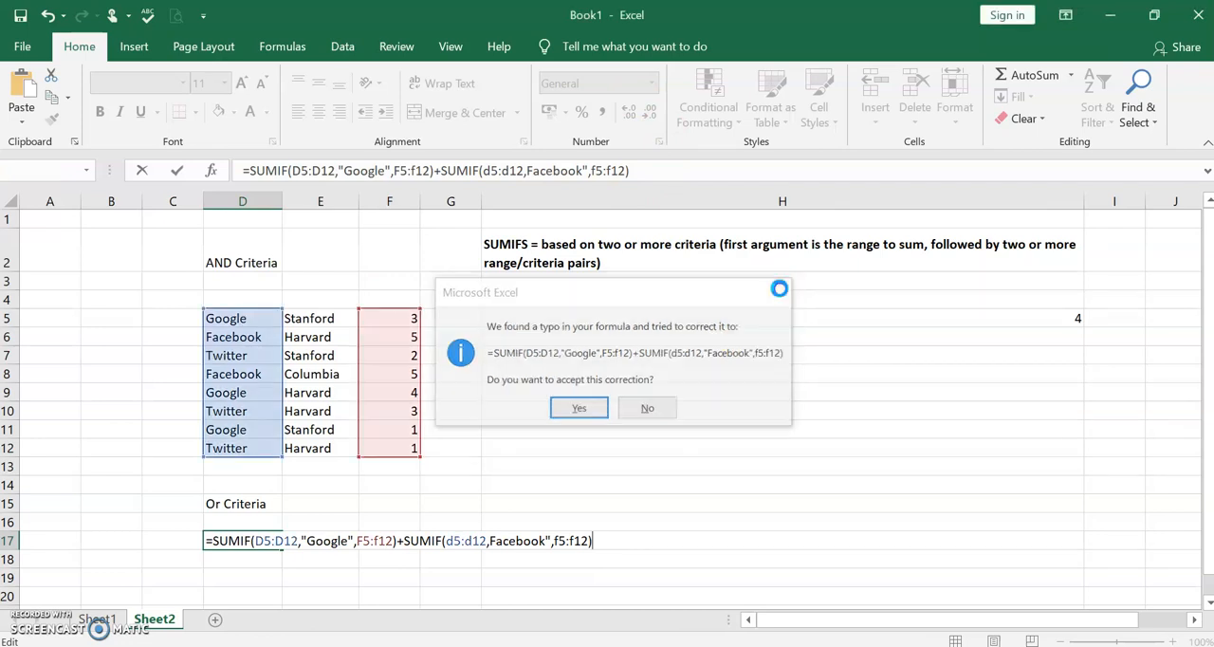
click(576, 442)
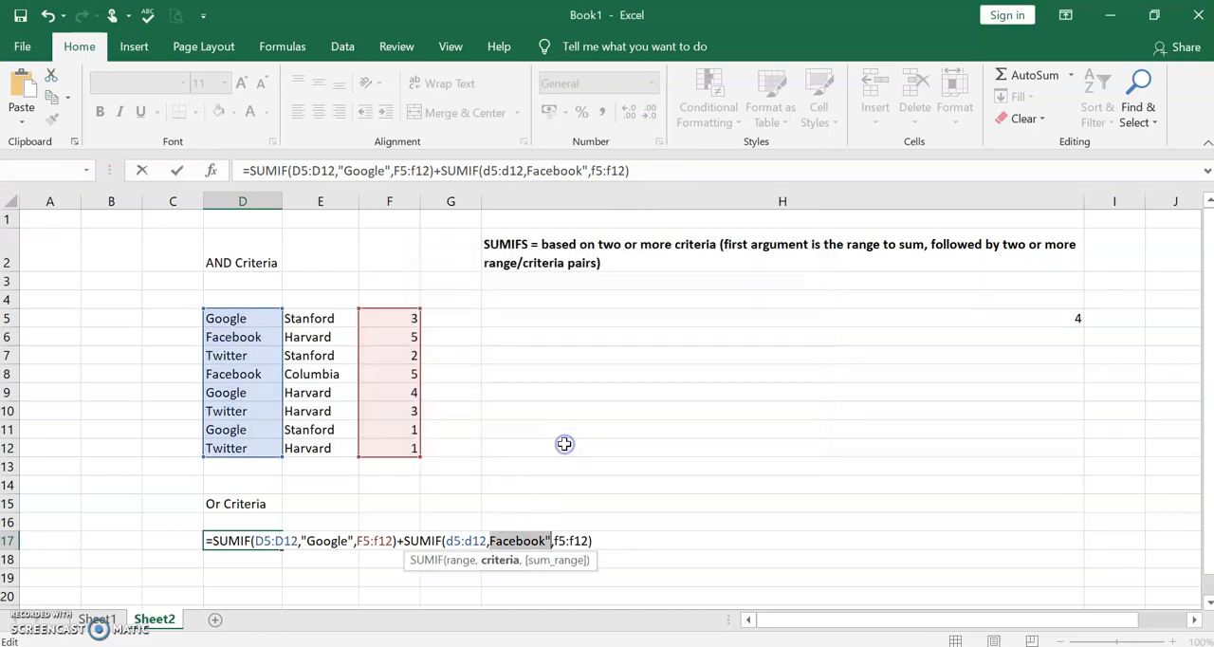
click(601, 544)
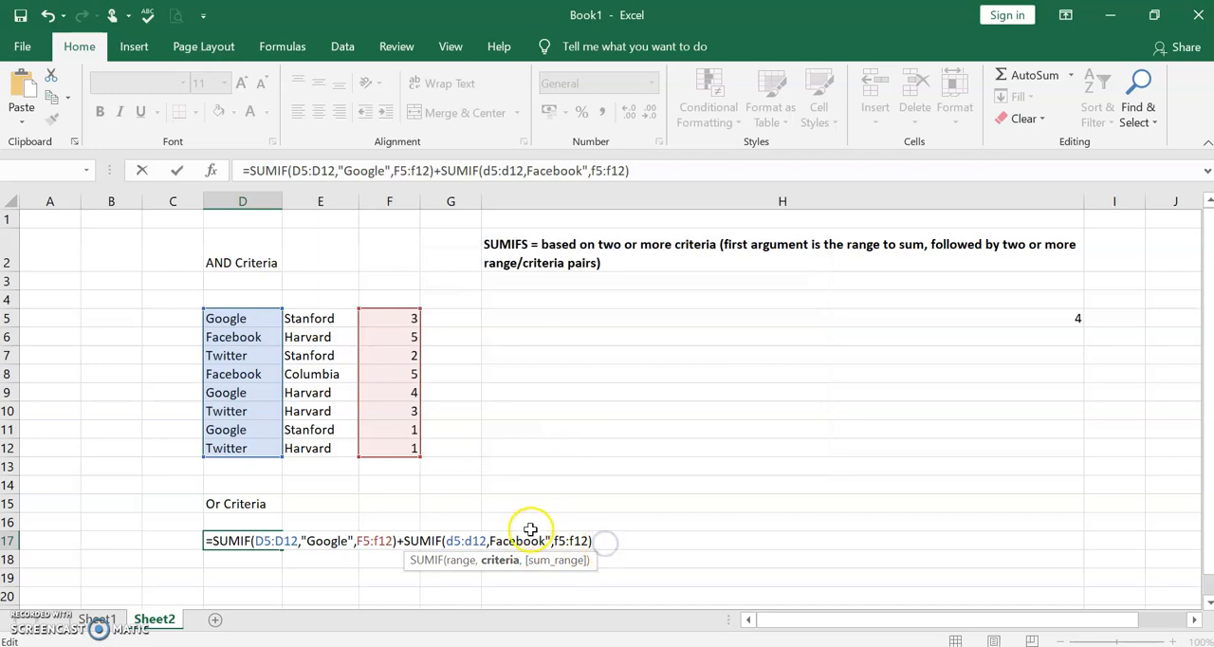
click(489, 541)
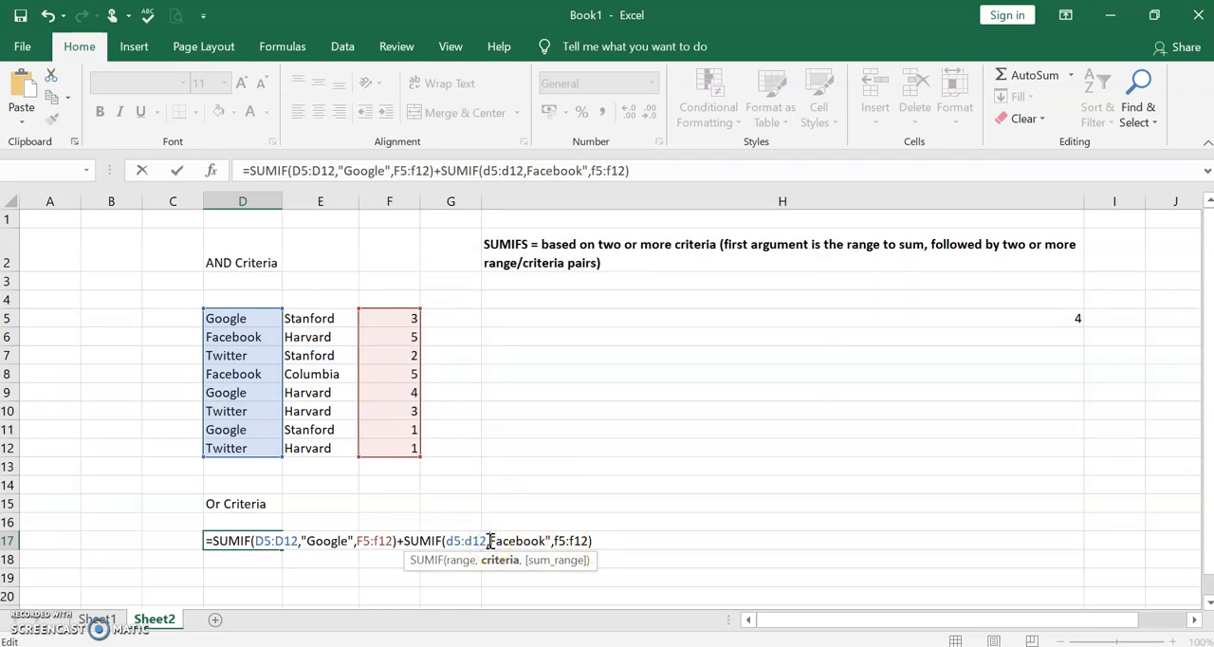
text(")
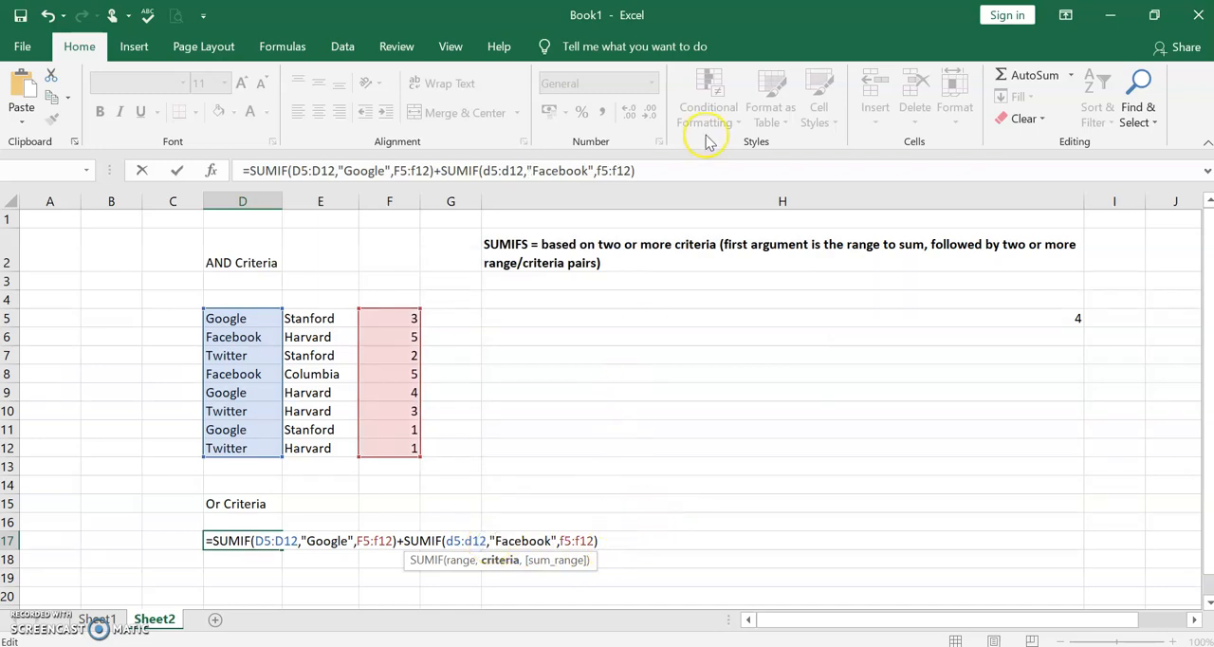
click(645, 166)
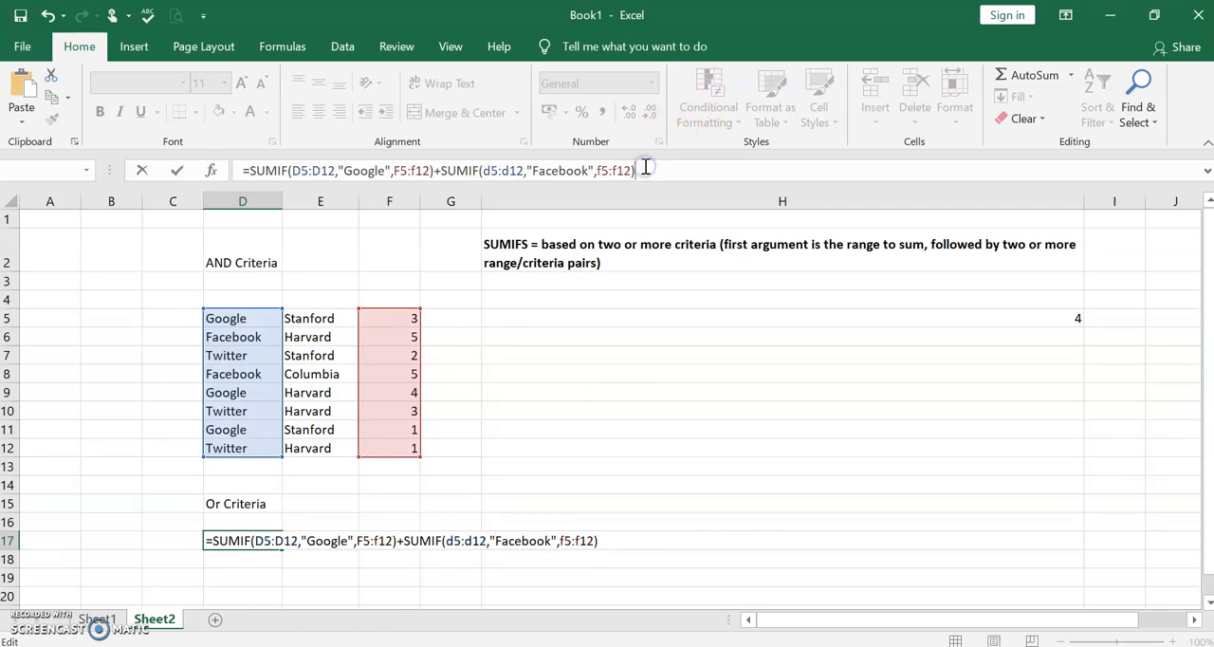
key(Return)
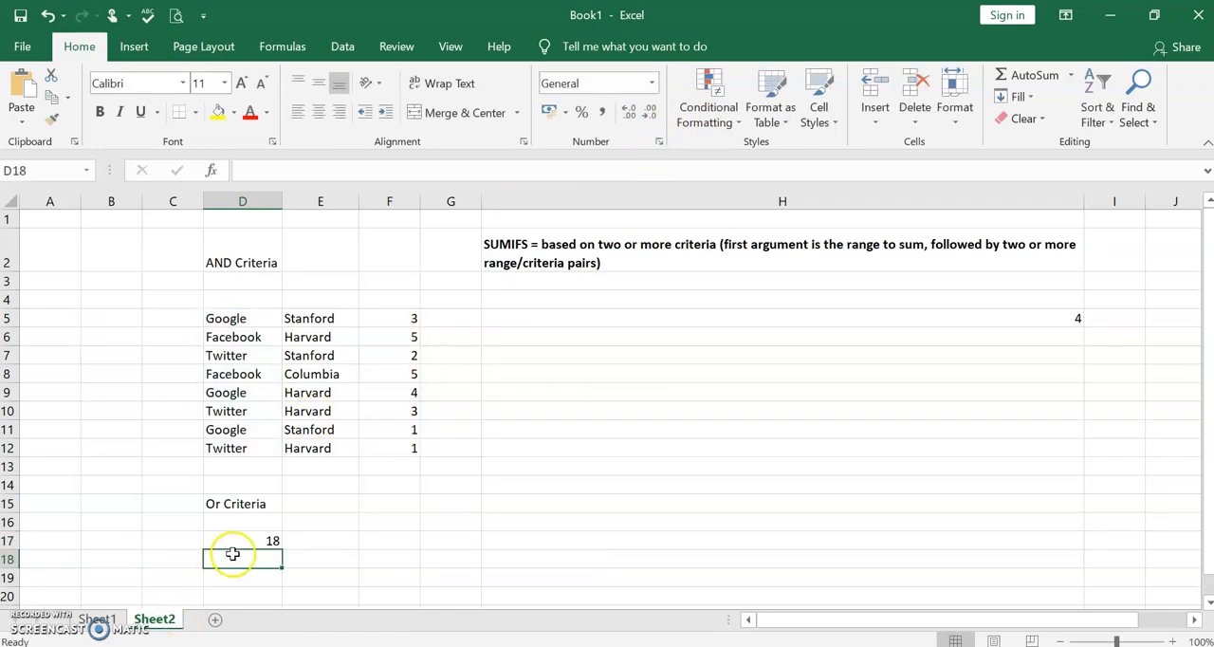
- Check D17's formula and result against the Google and Facebook rows and their values in column F
click(249, 542)
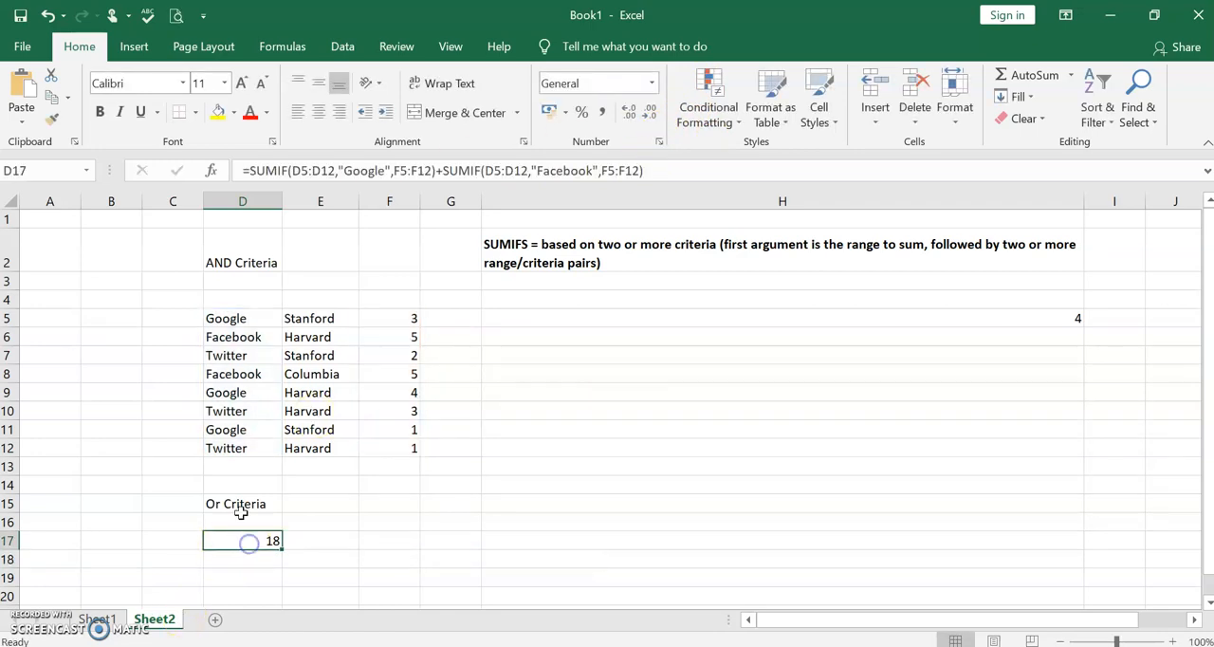
click(246, 316)
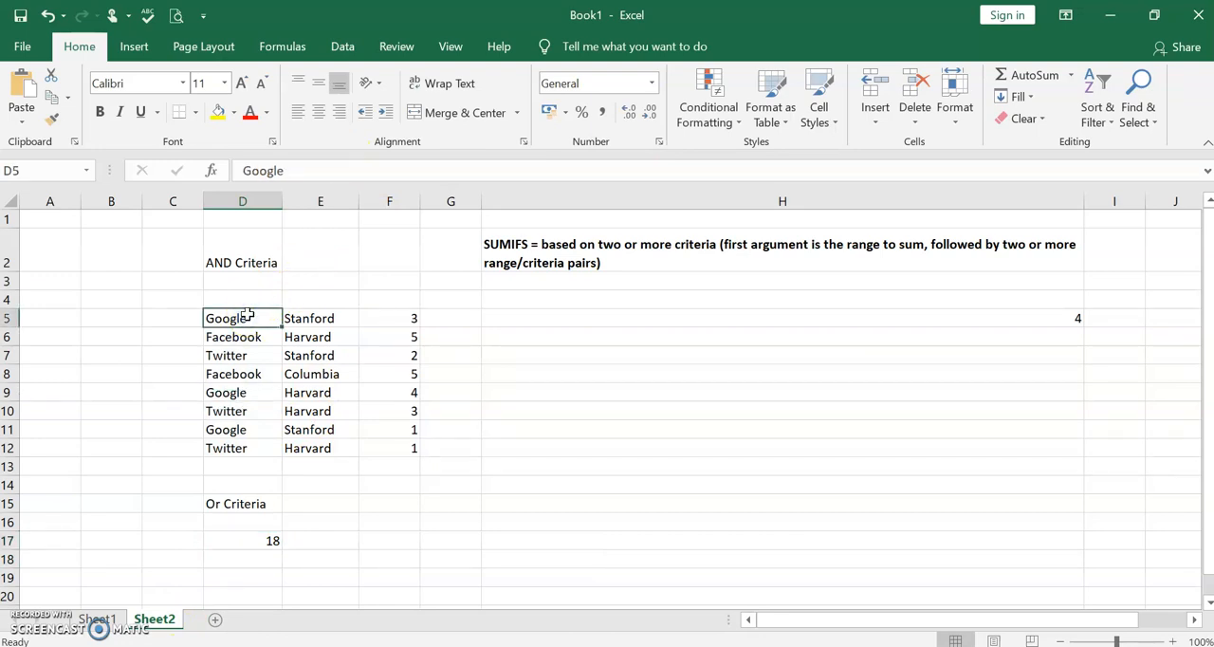
key(Right)
key(Right)
key(Right)
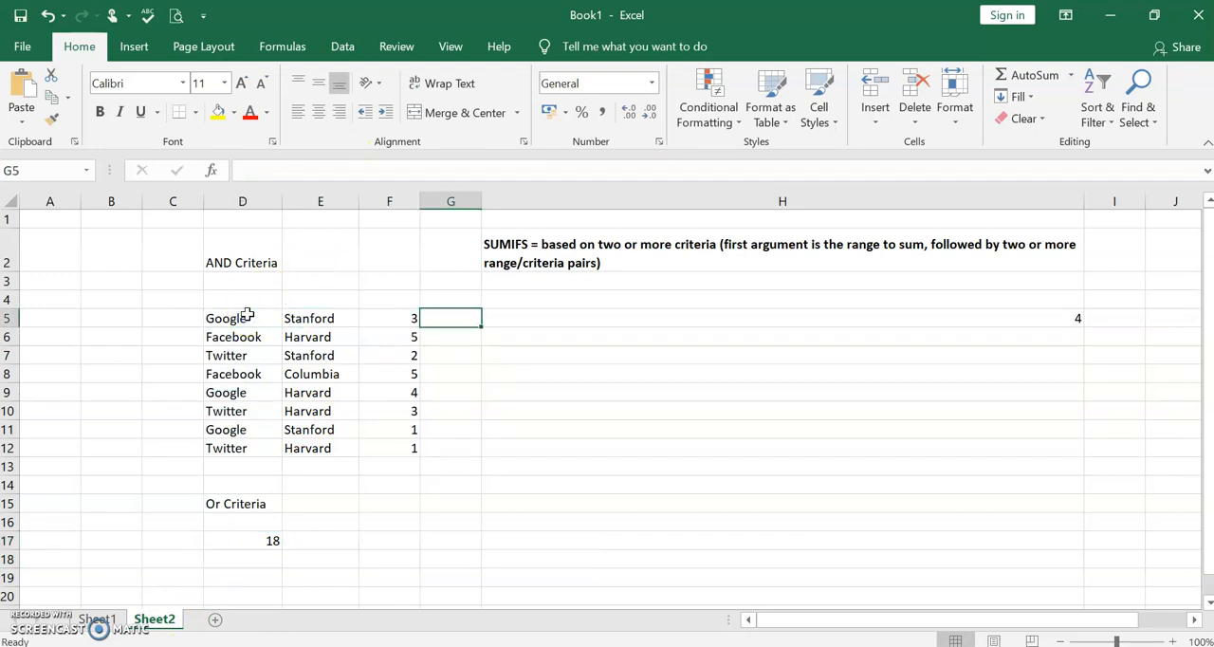
key(Left)
key(Down)
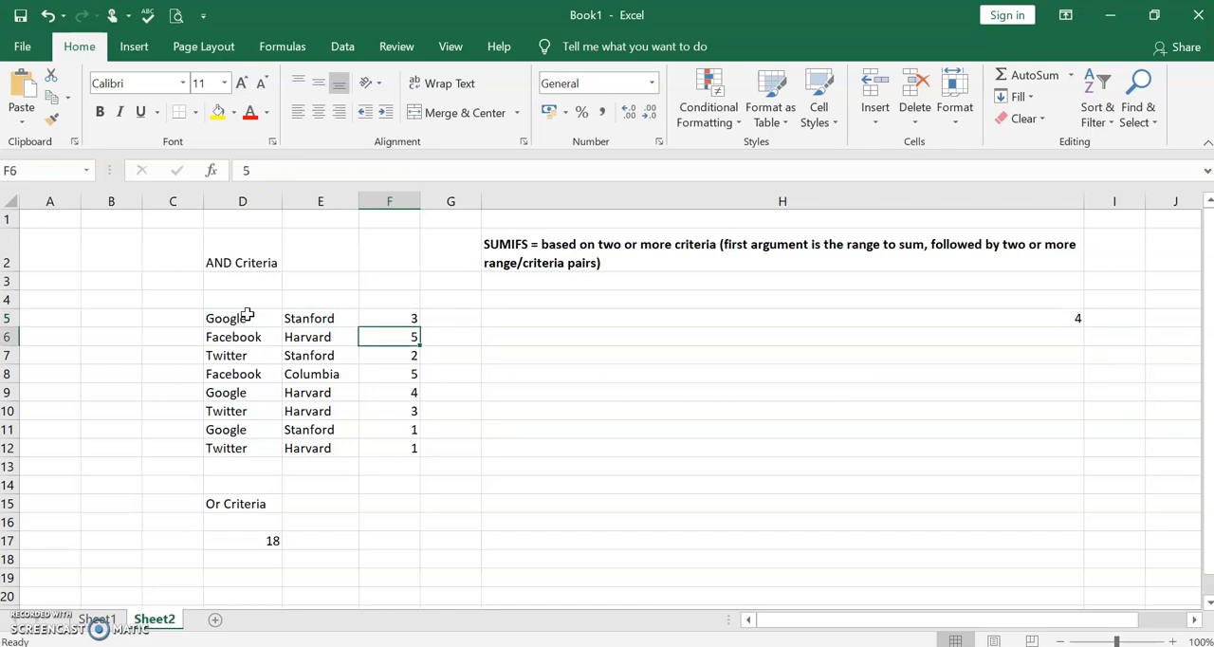
key(Down)
key(Down)
key(Down)
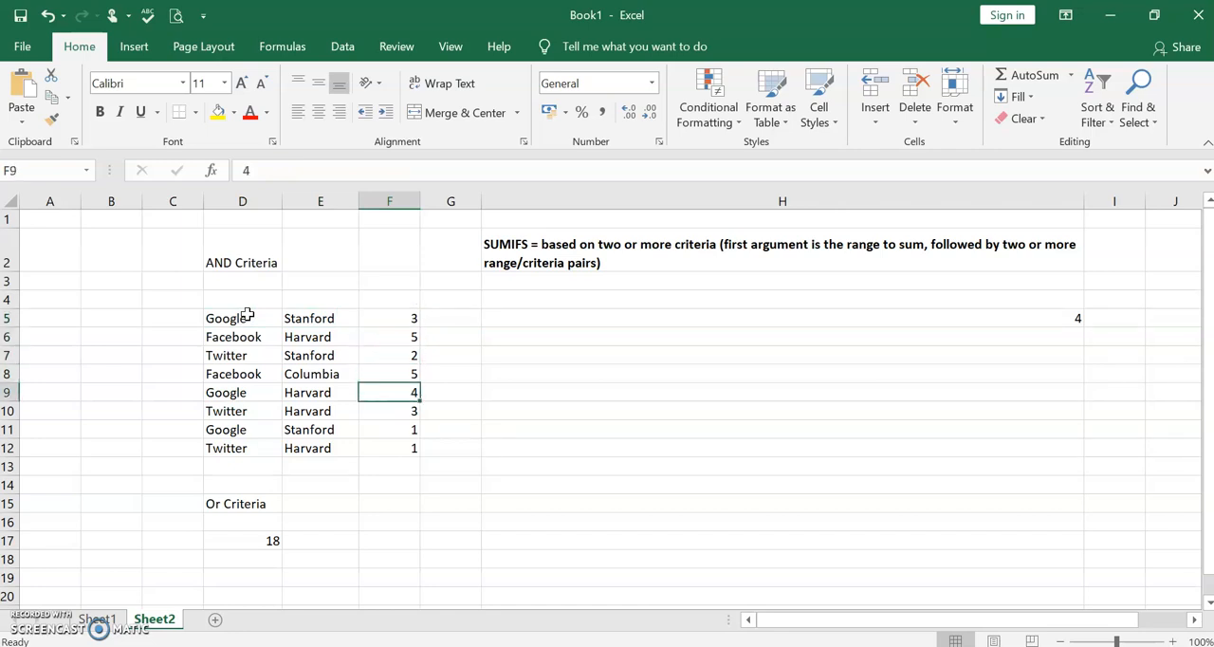
key(Down)
key(Down)
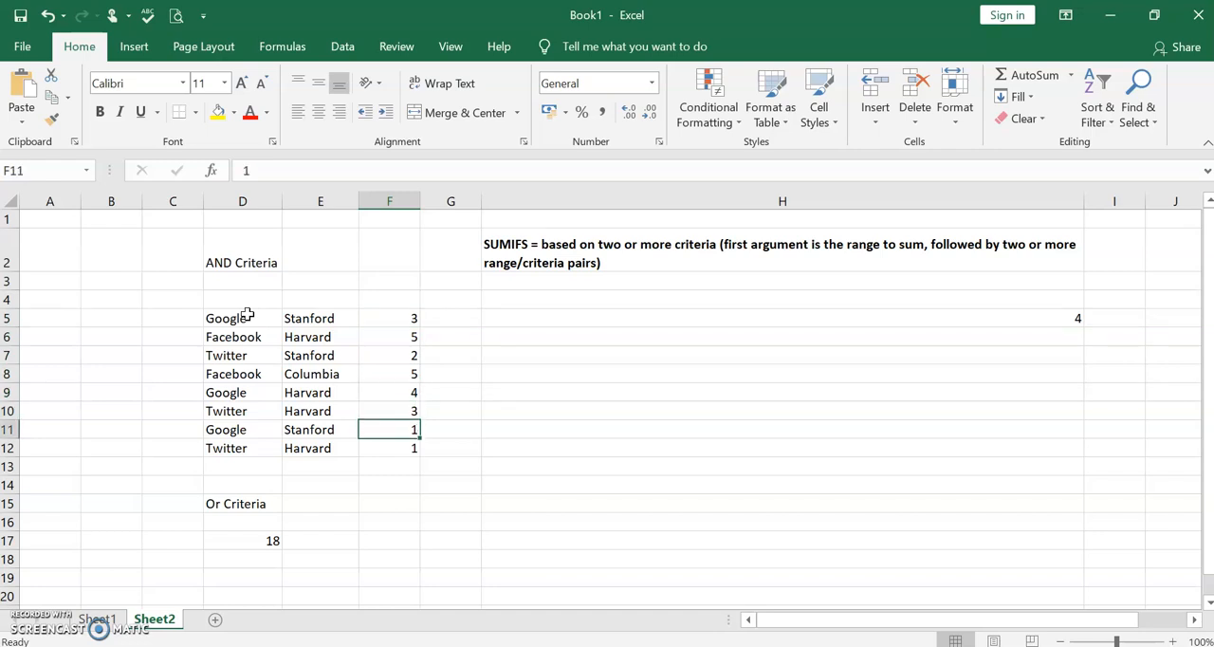
key(Up)
key(Up)
key(Up)
key(Up)
key(Up)
key(Up)
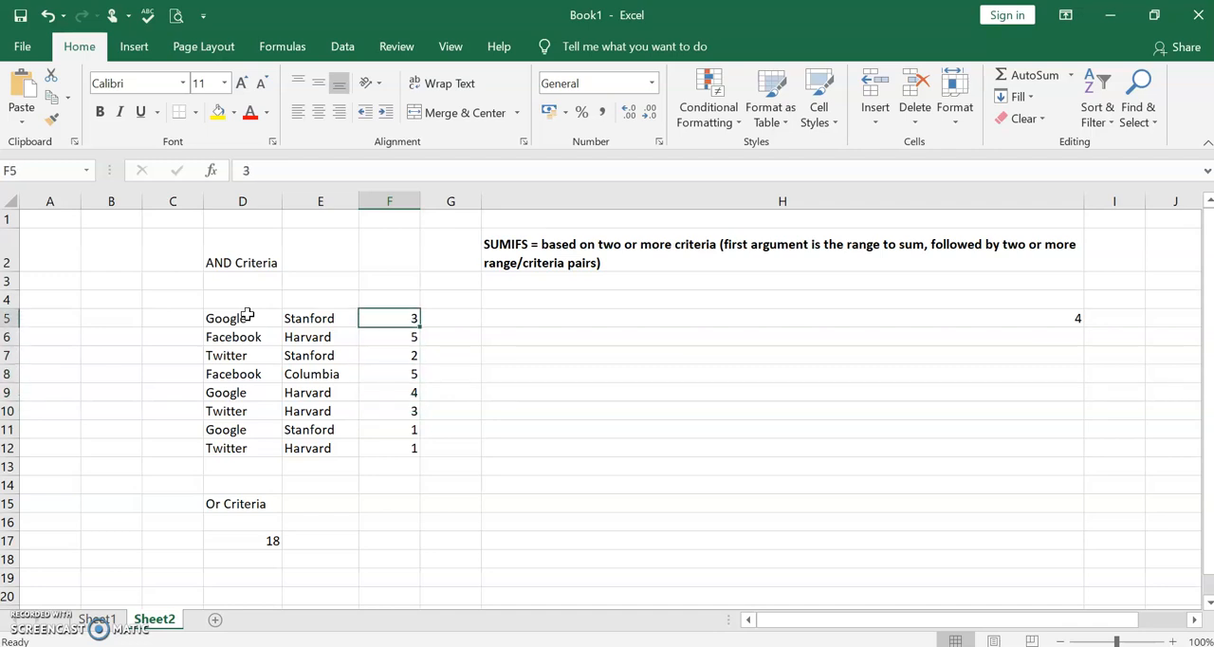
key(Down)
key(Down)
key(Down)
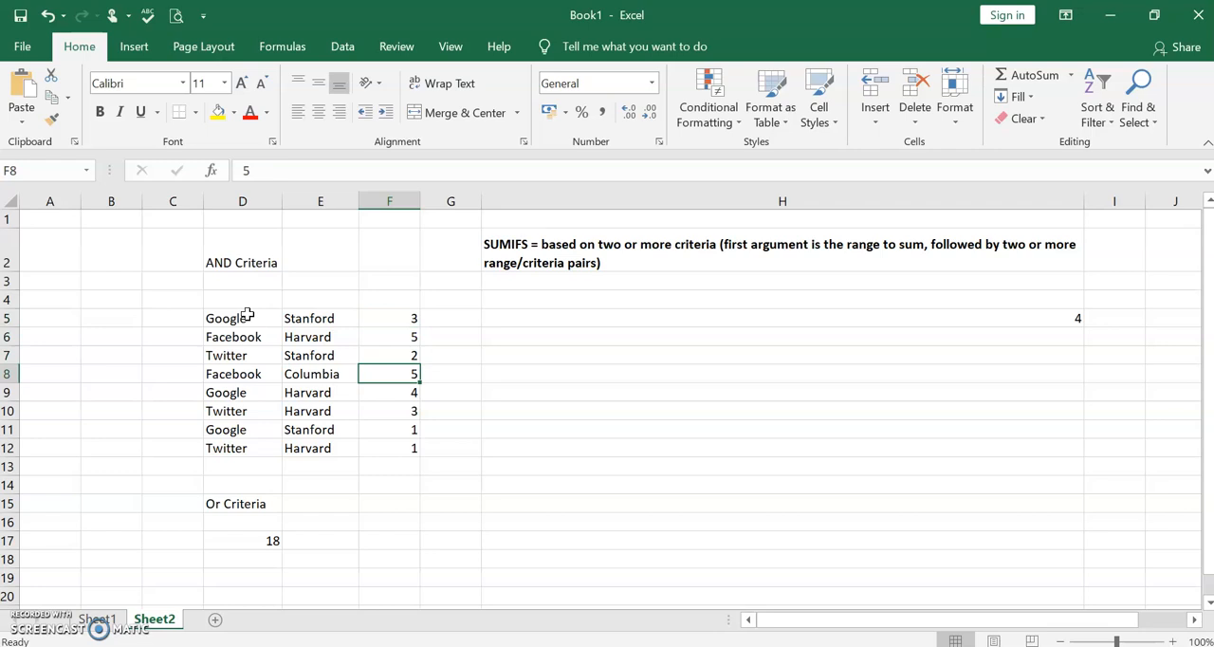
key(Down)
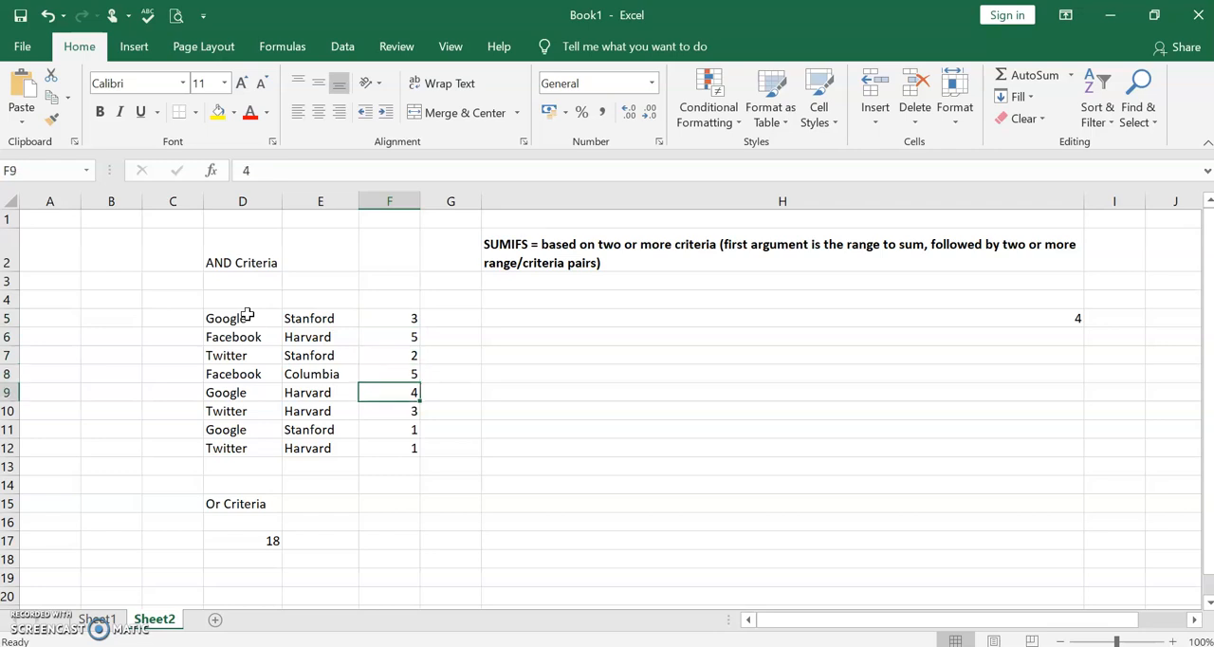
key(Down)
key(Down)
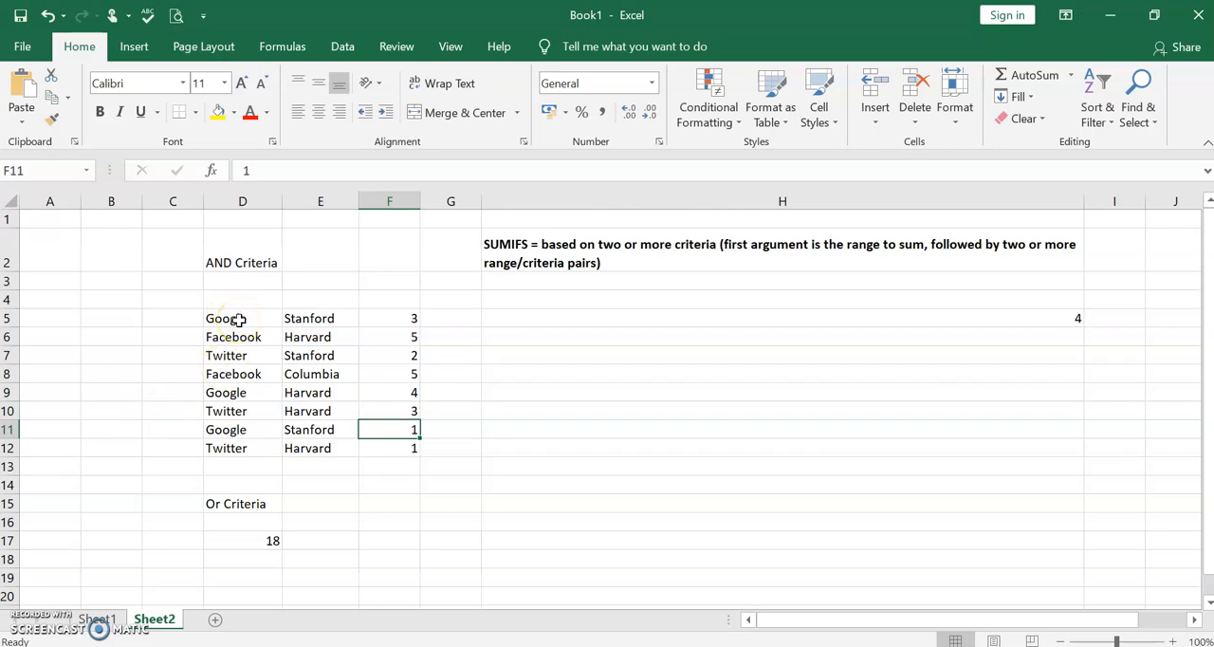
click(271, 541)
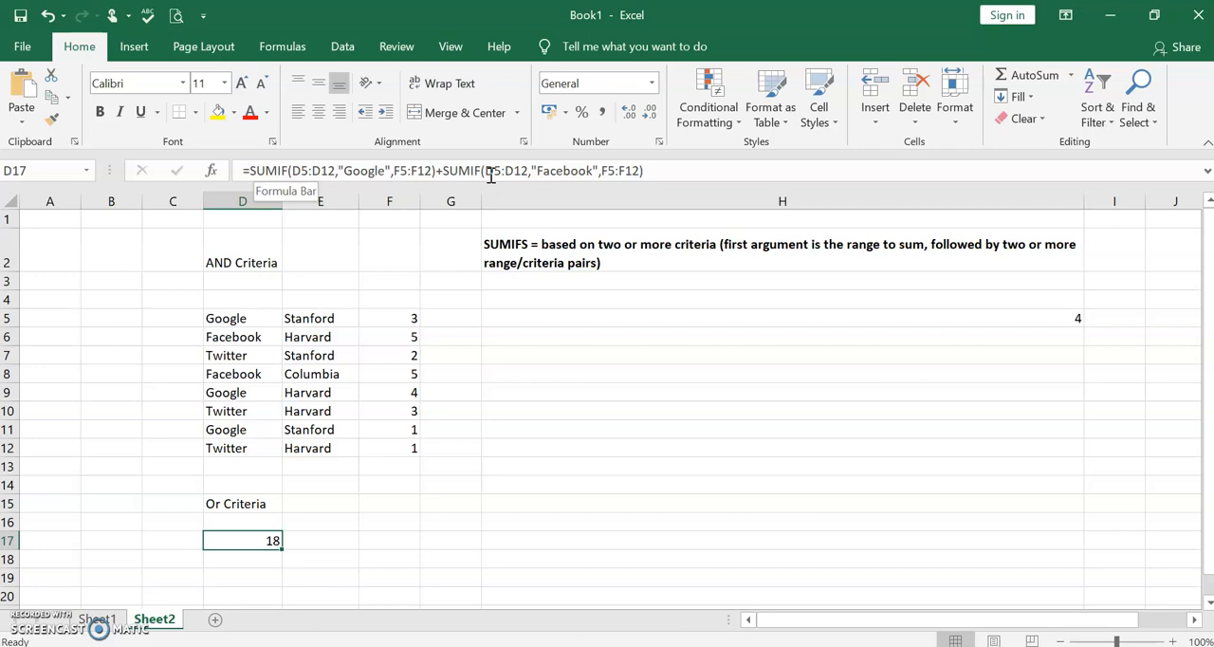
- Start a SUMIF formula in G16 with D5:D12 as the range to evaluate
click(454, 520)
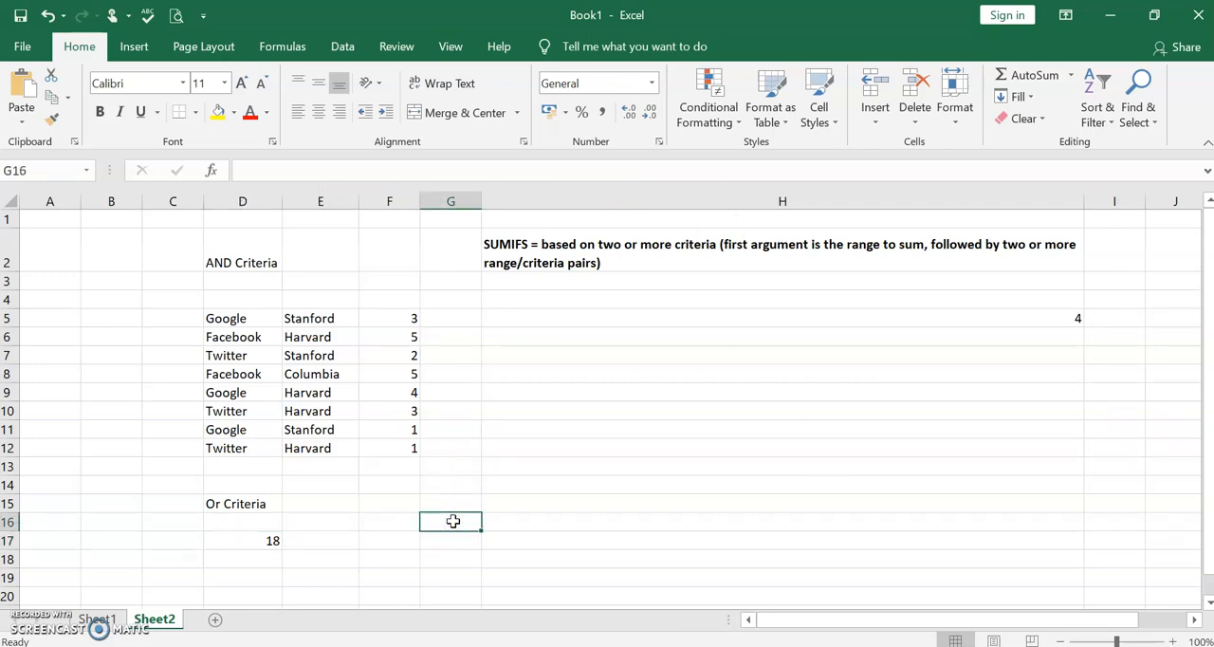
text(=)
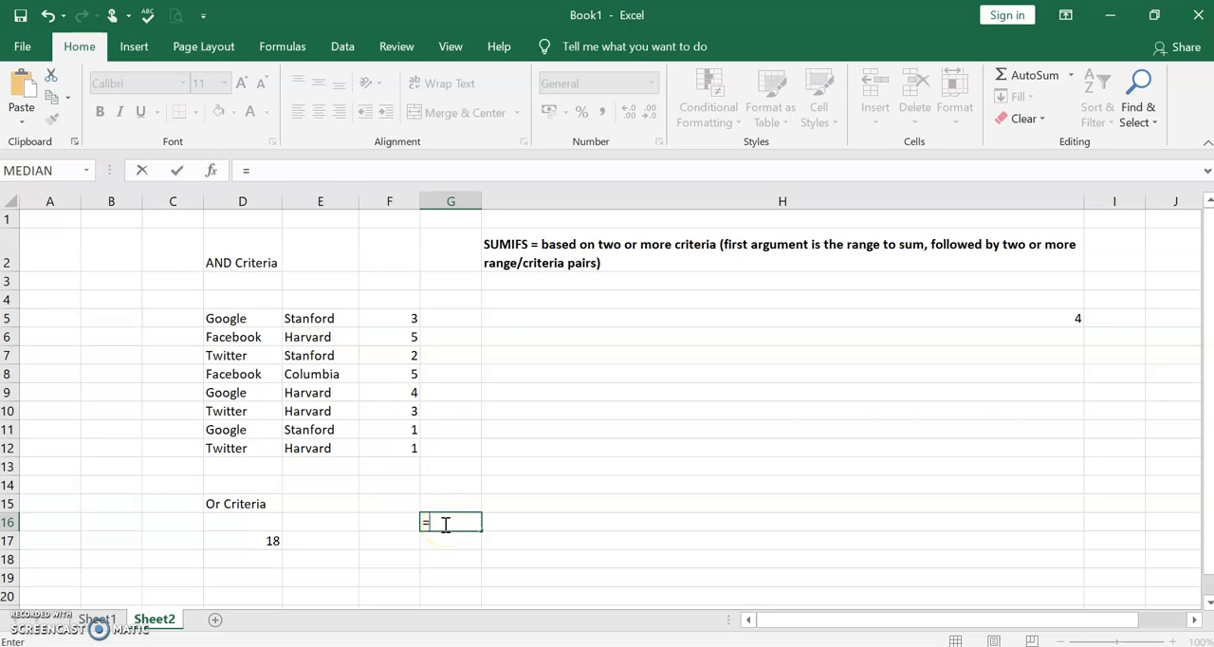
text(sum)
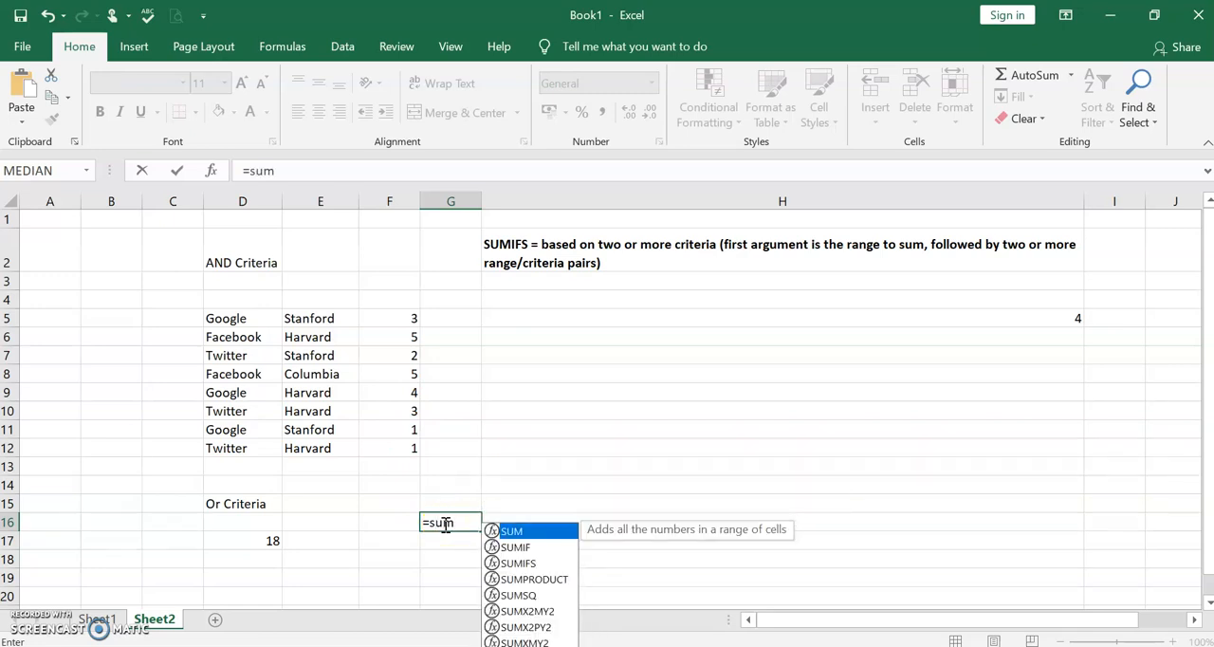
text(if()
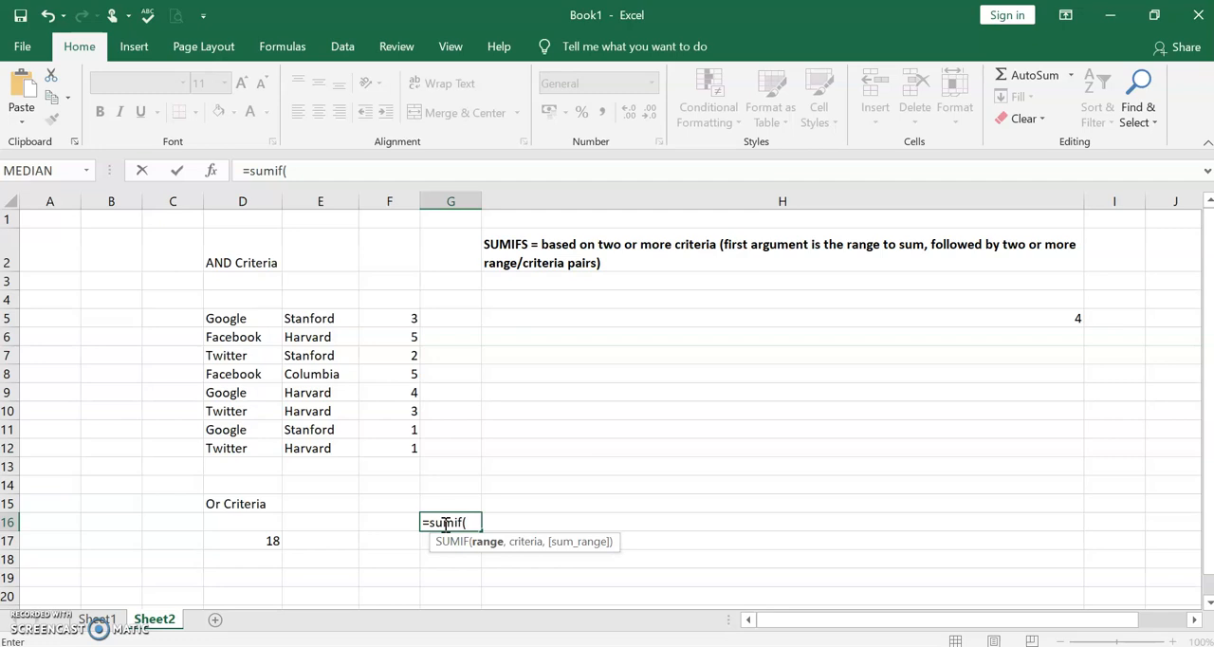
text(d)
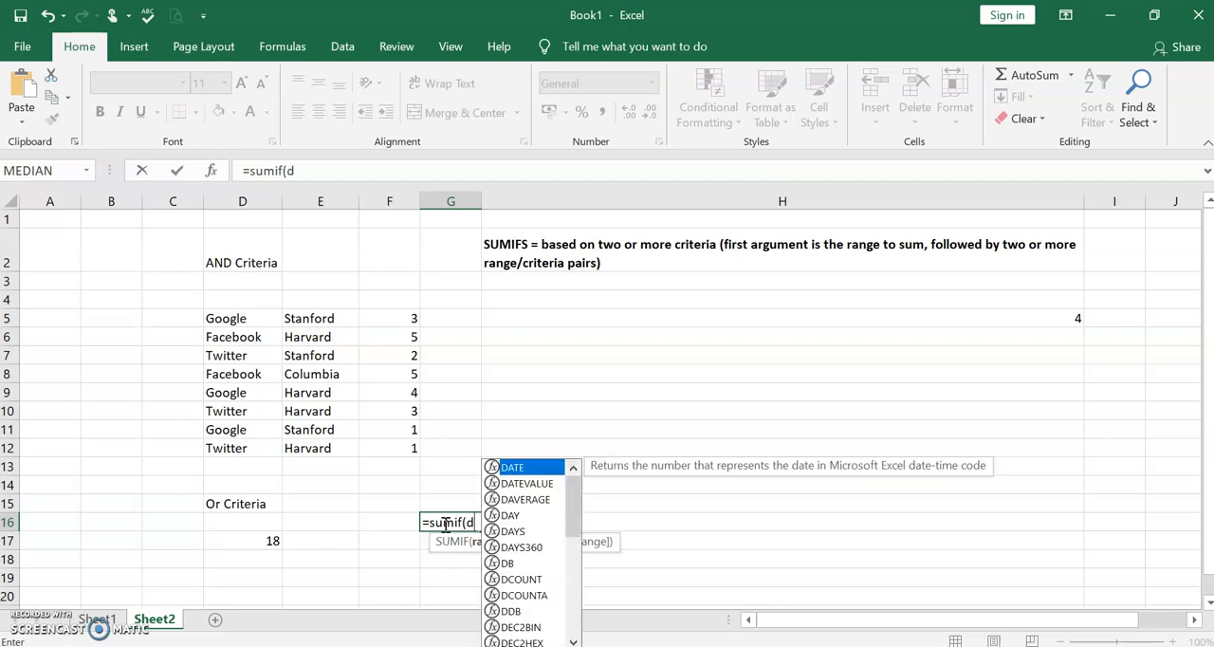
text(5:d)
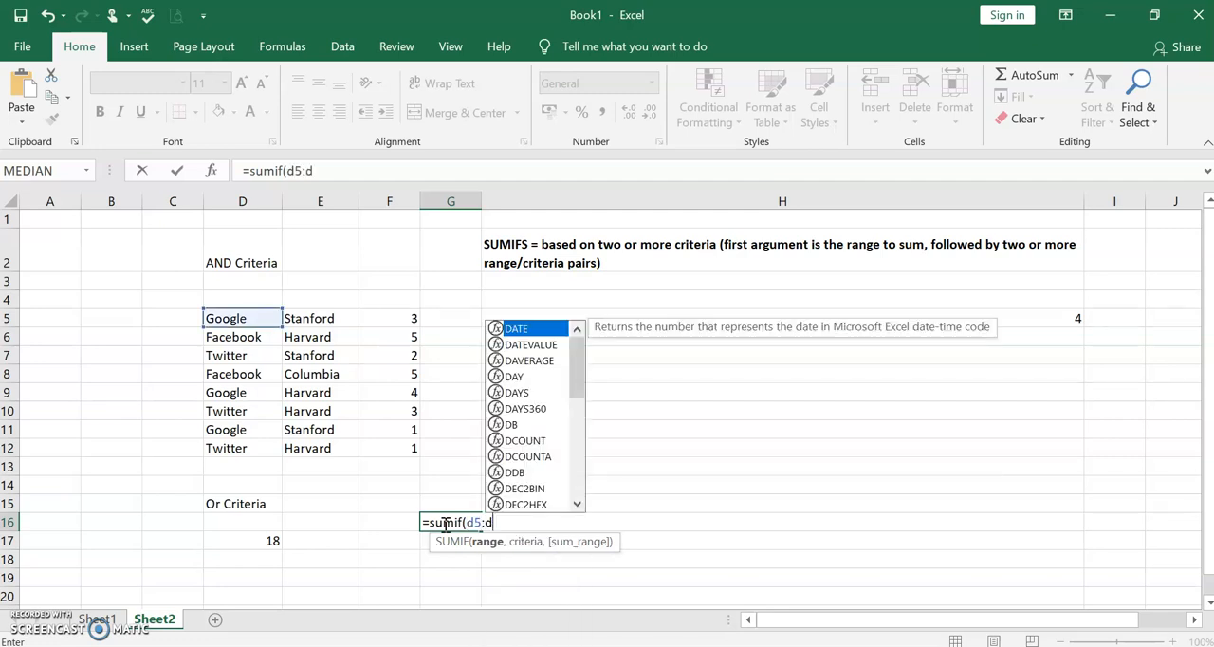
text(12,)
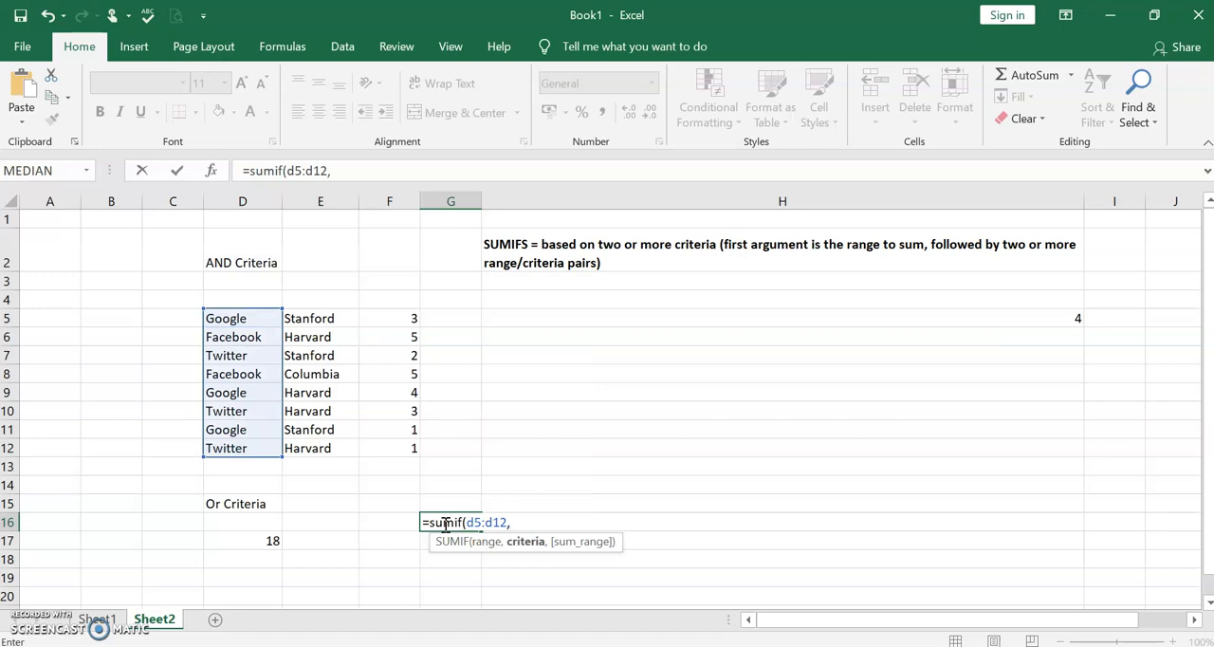
text("Google",)
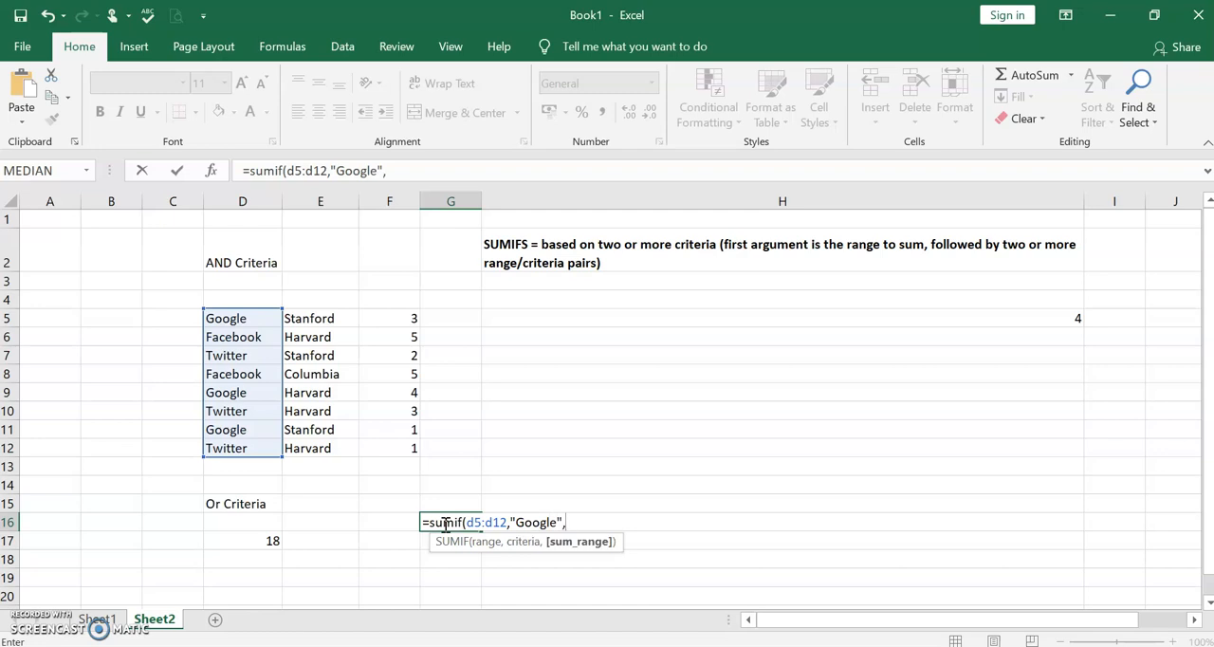
text(f5:f1)
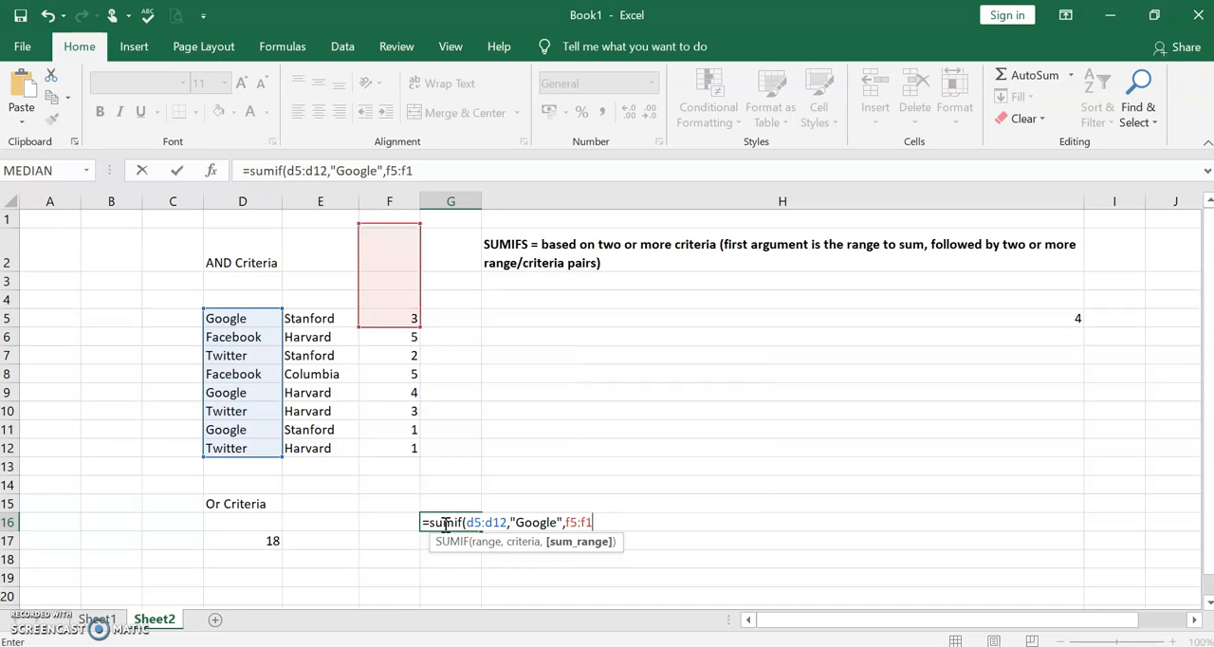
text(2))
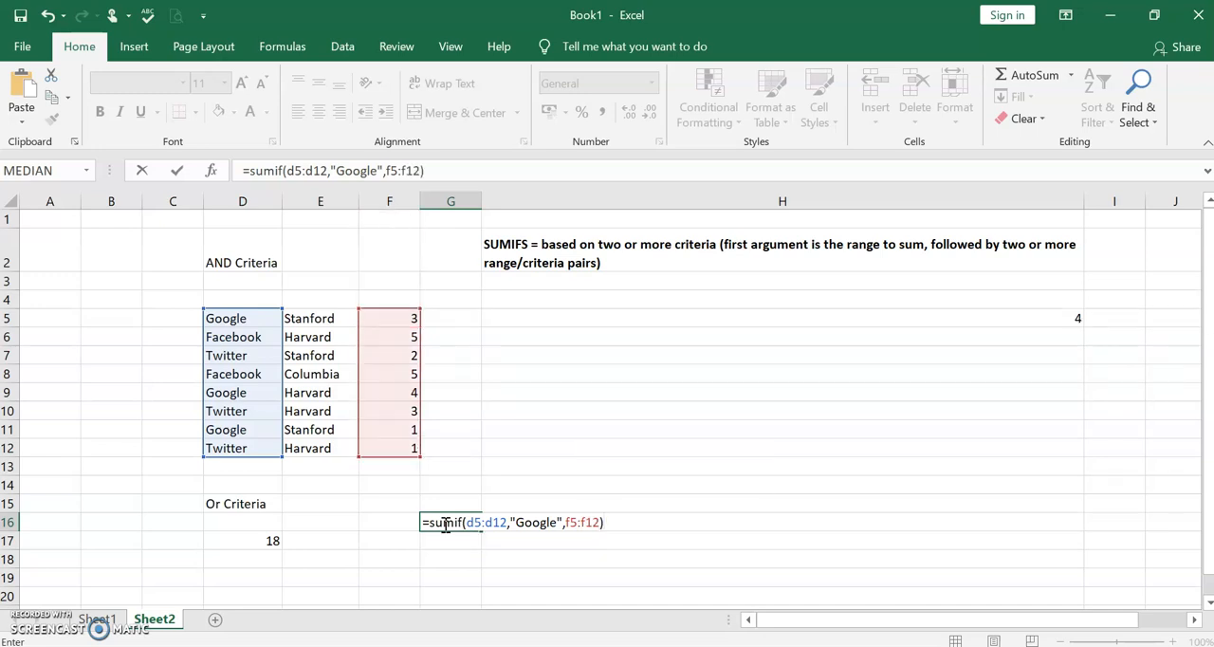
text(+sumif)
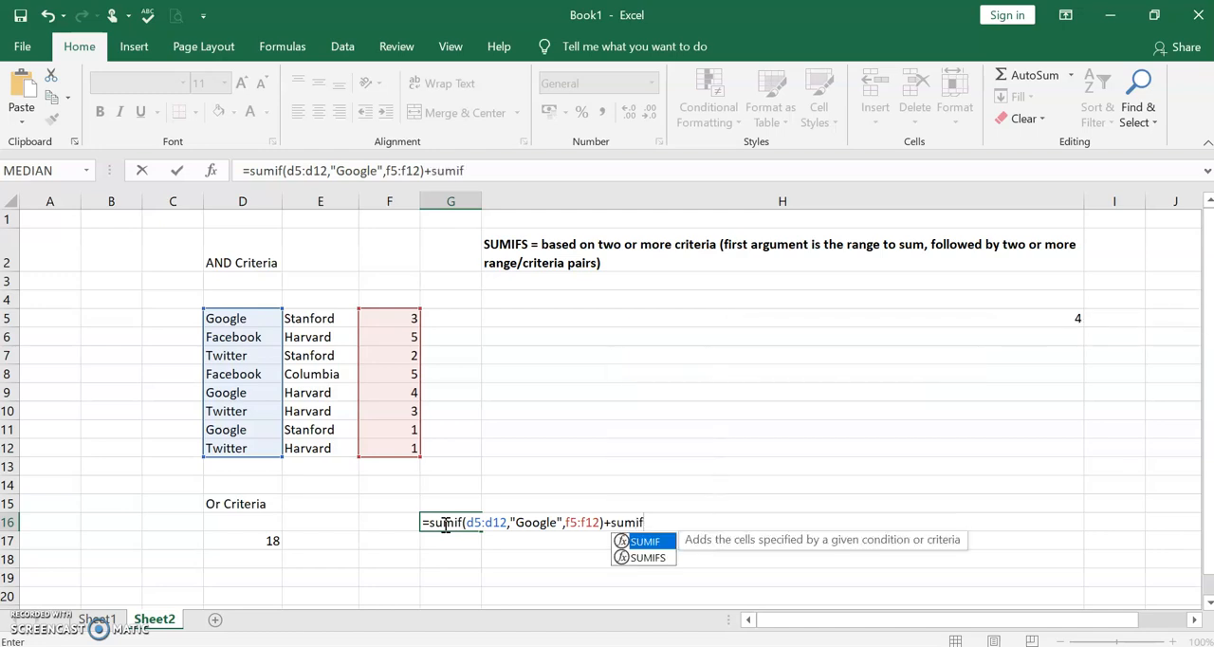
text(()
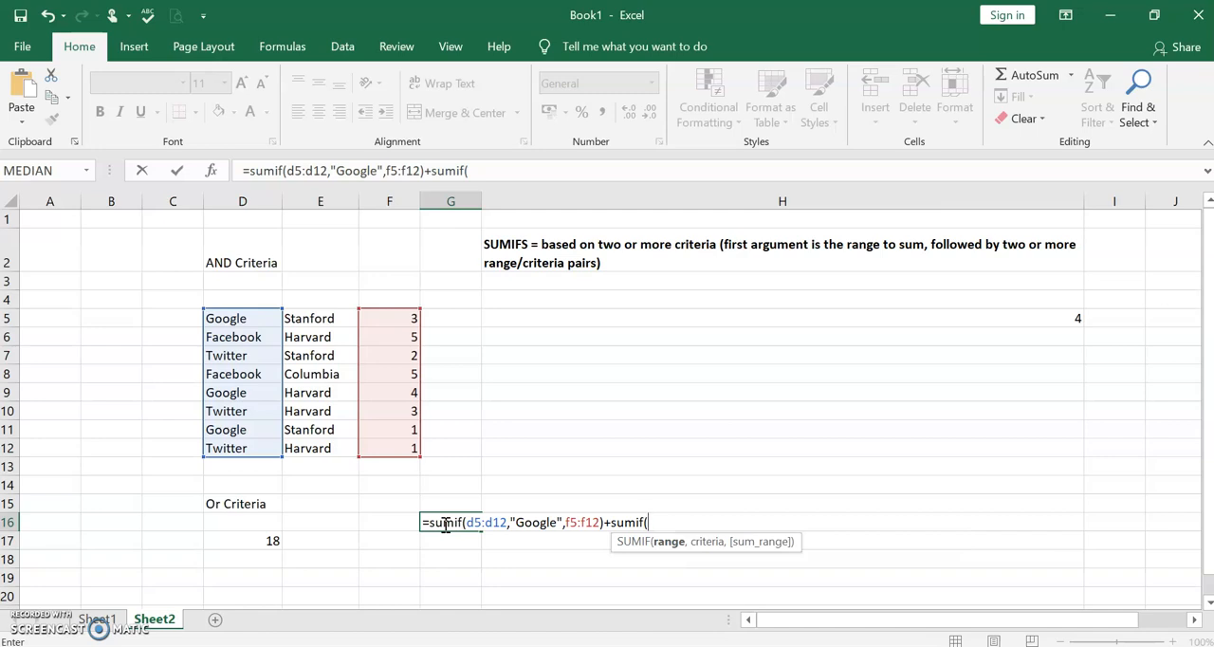
text(e)
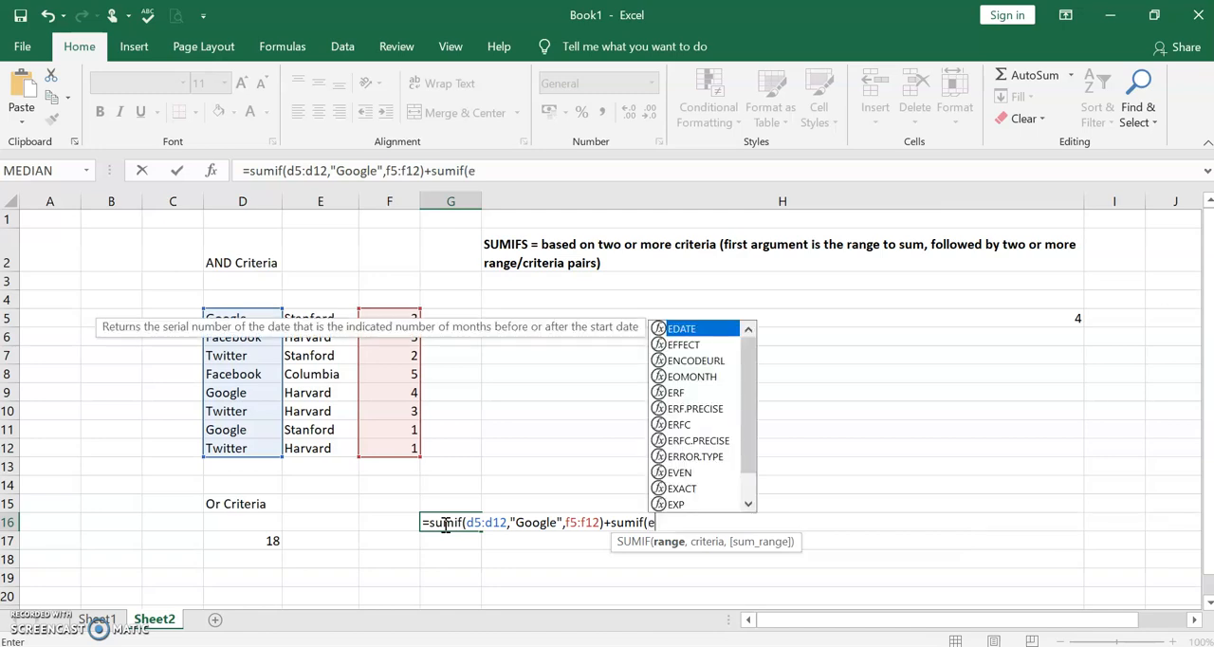
text(5:e12,"Stanford")
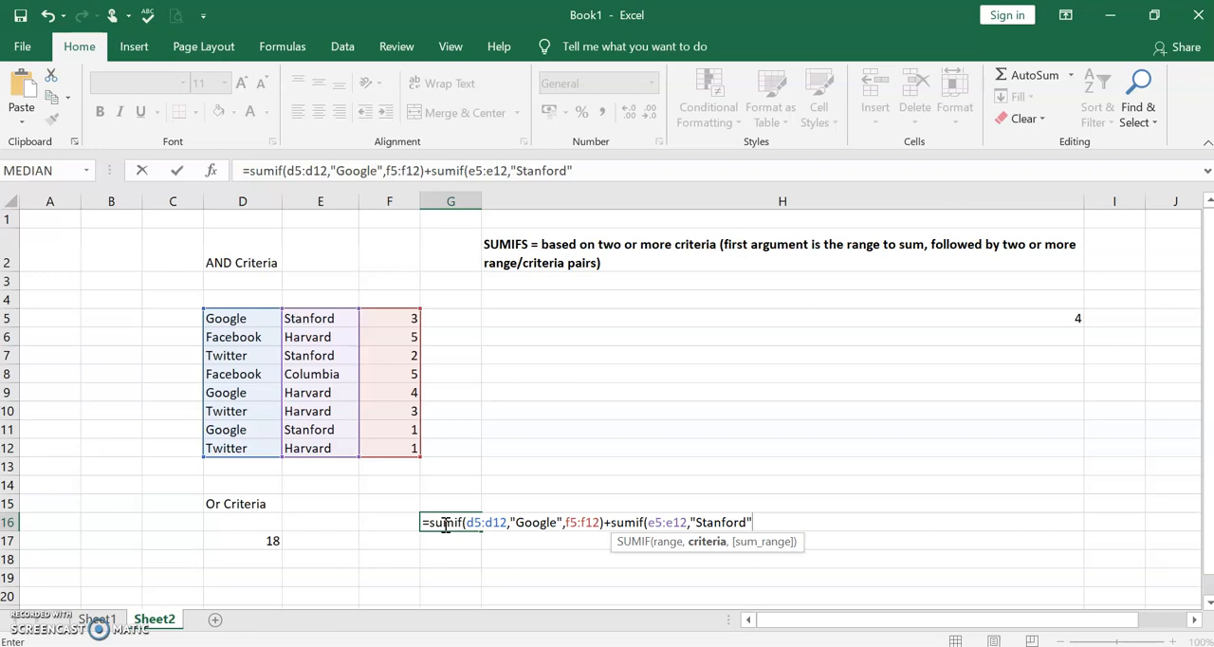
- Give the second SUMIF in G16 the sum range F5:F12, commit the formula and reselect the cell
text(,)
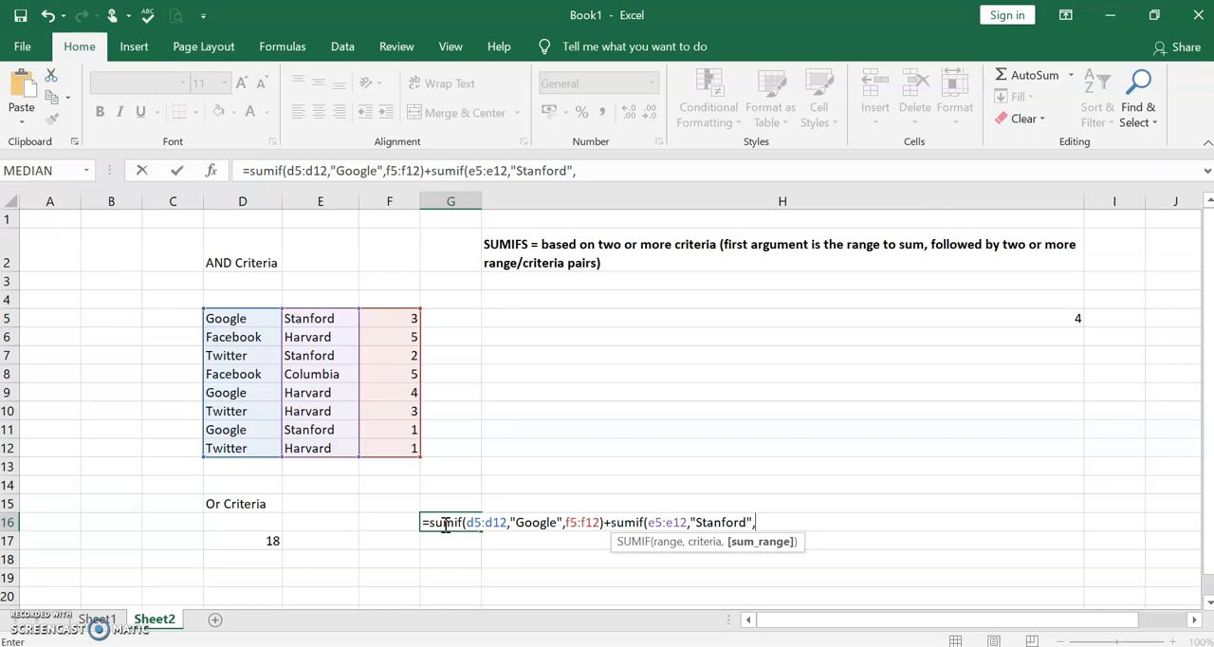
text(f)
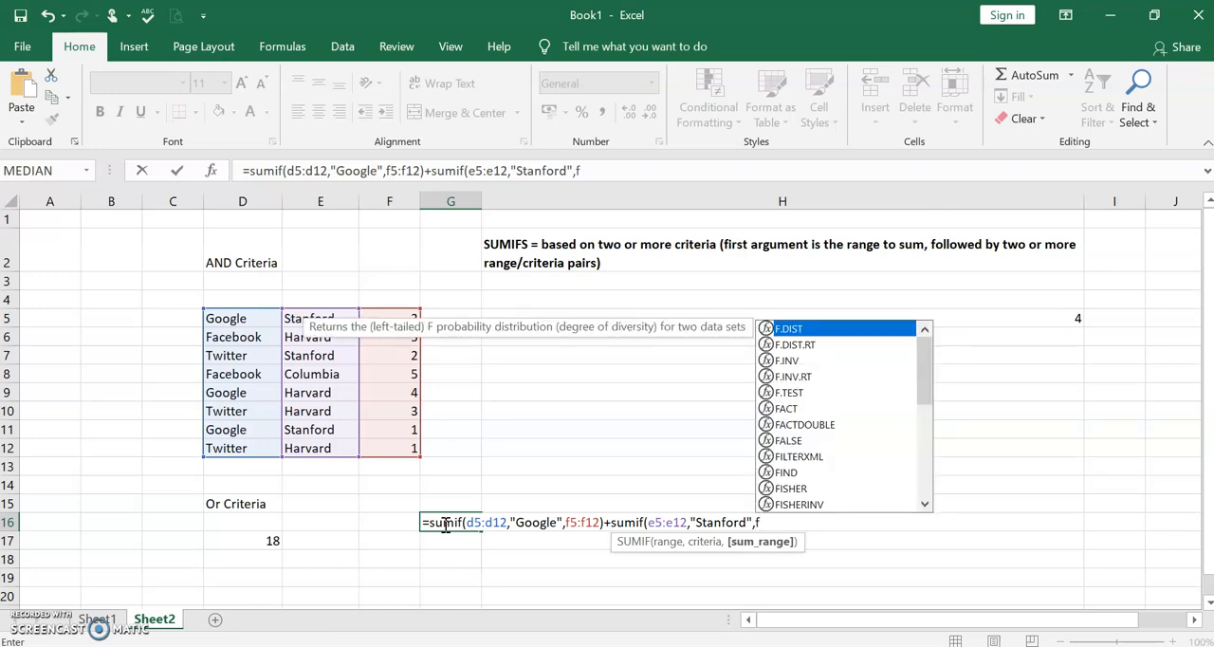
text(5:f12)
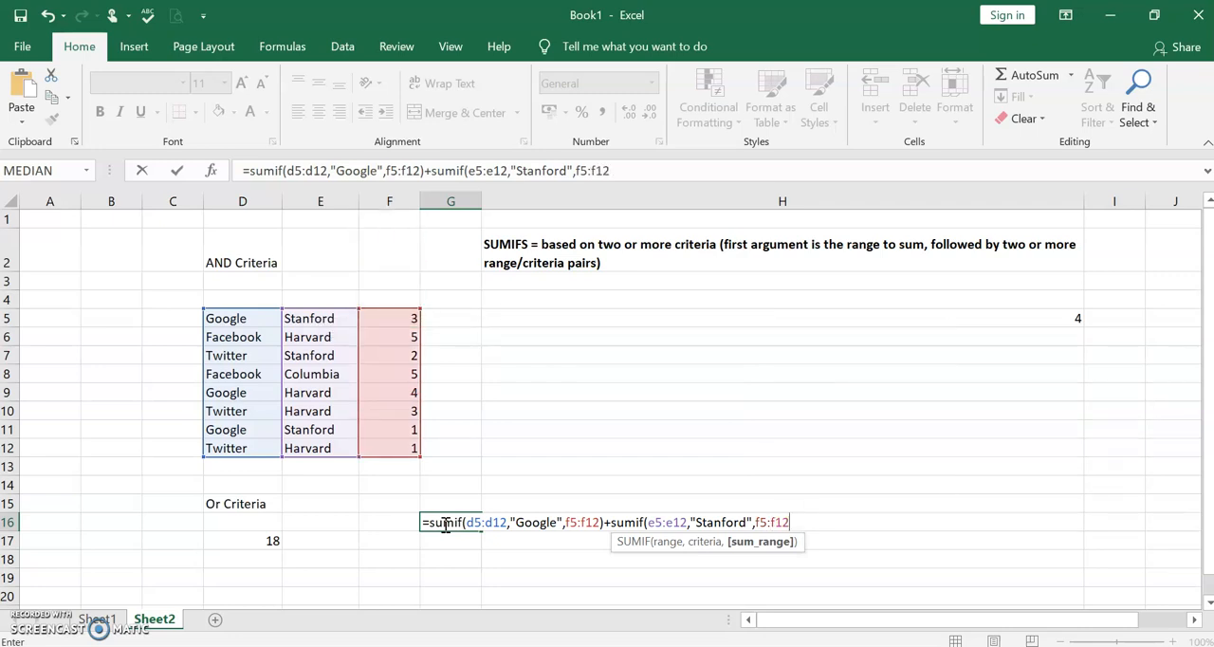
text())
key(Return)
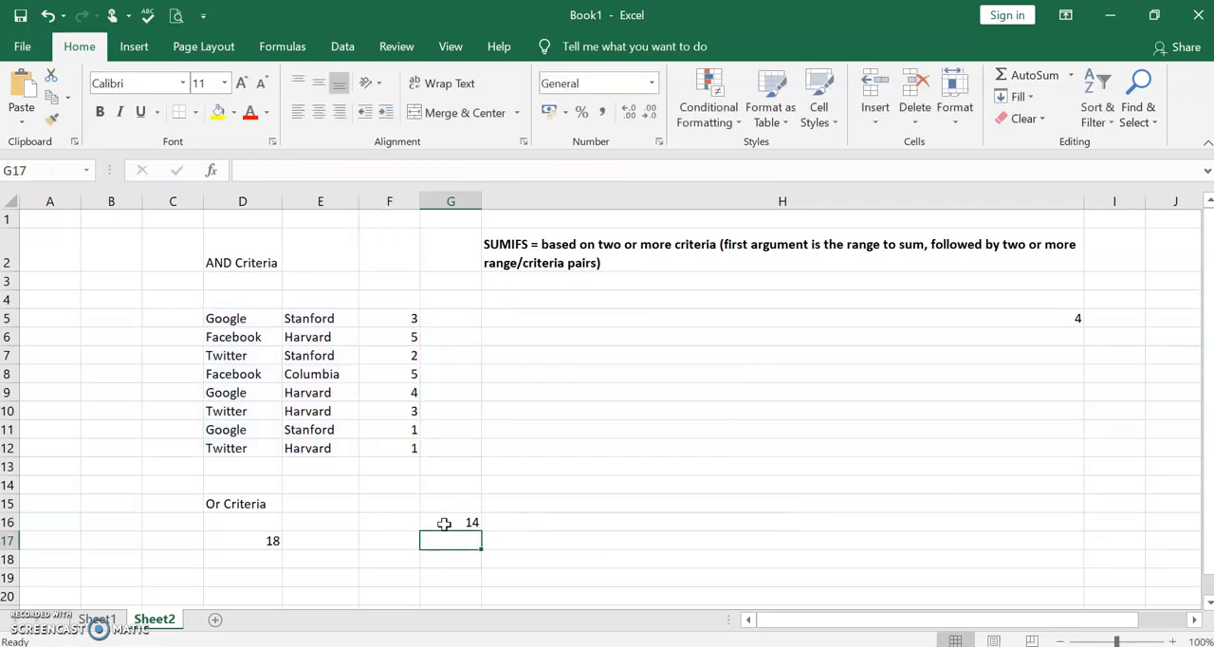
click(471, 521)
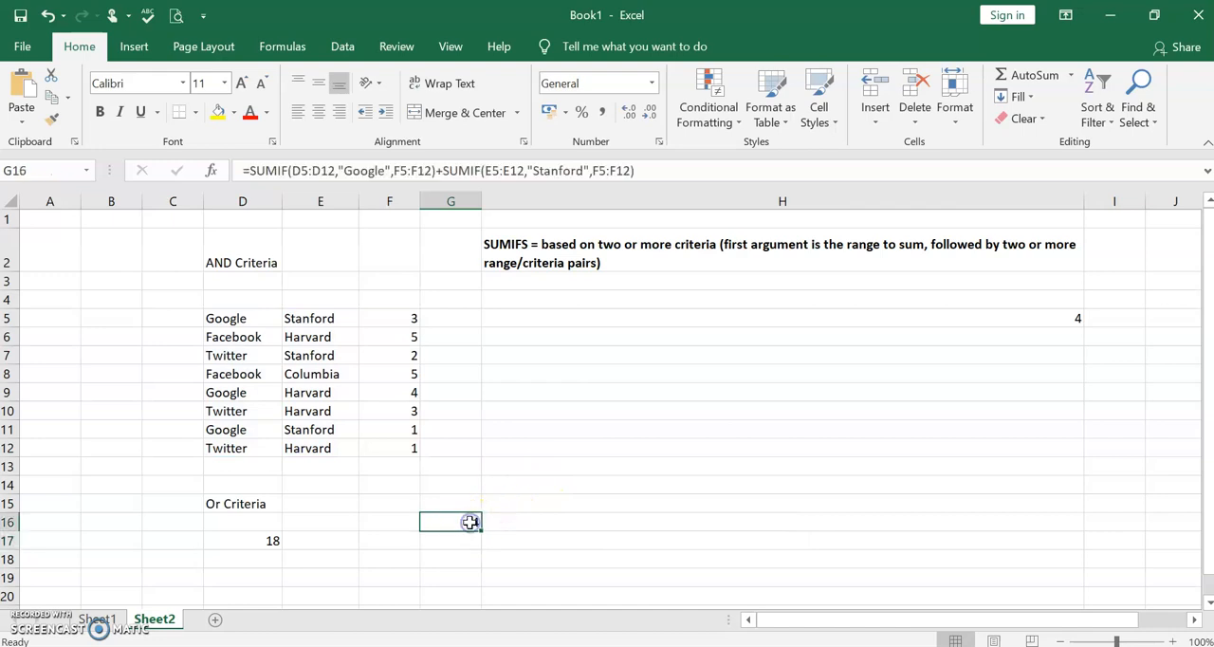
- List the values of the Google or Stanford rows in column H: 3 in H5, 2 in H7, 4 in H9 and 1 in H11
click(515, 318)
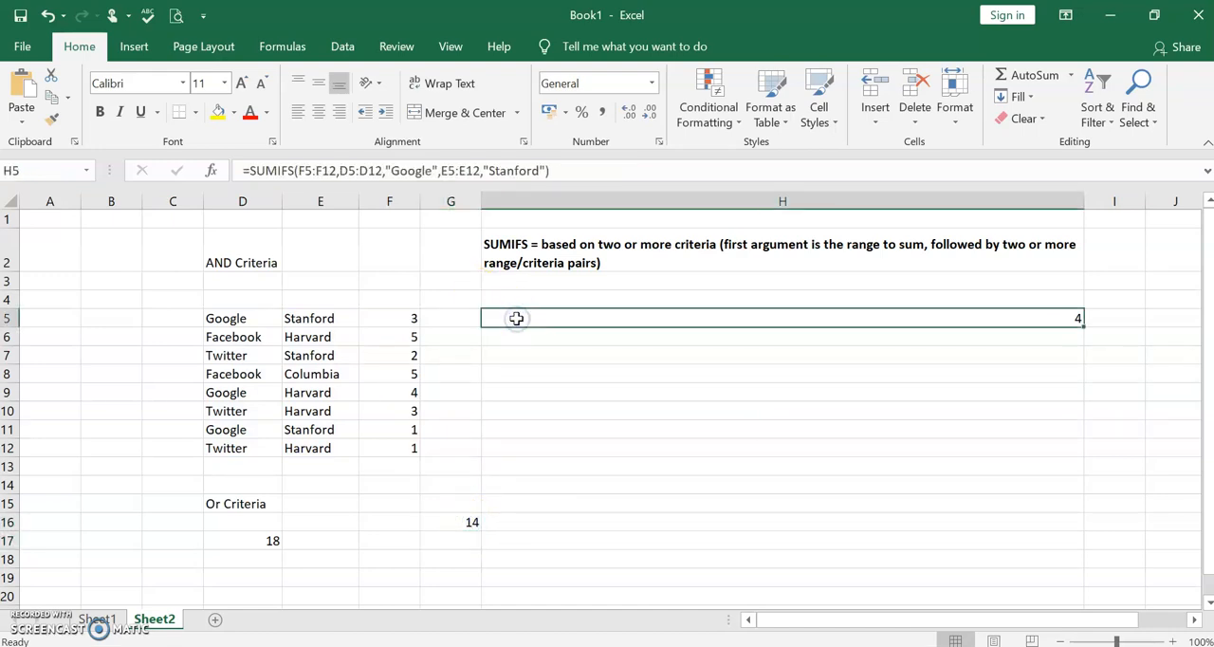
text(3)
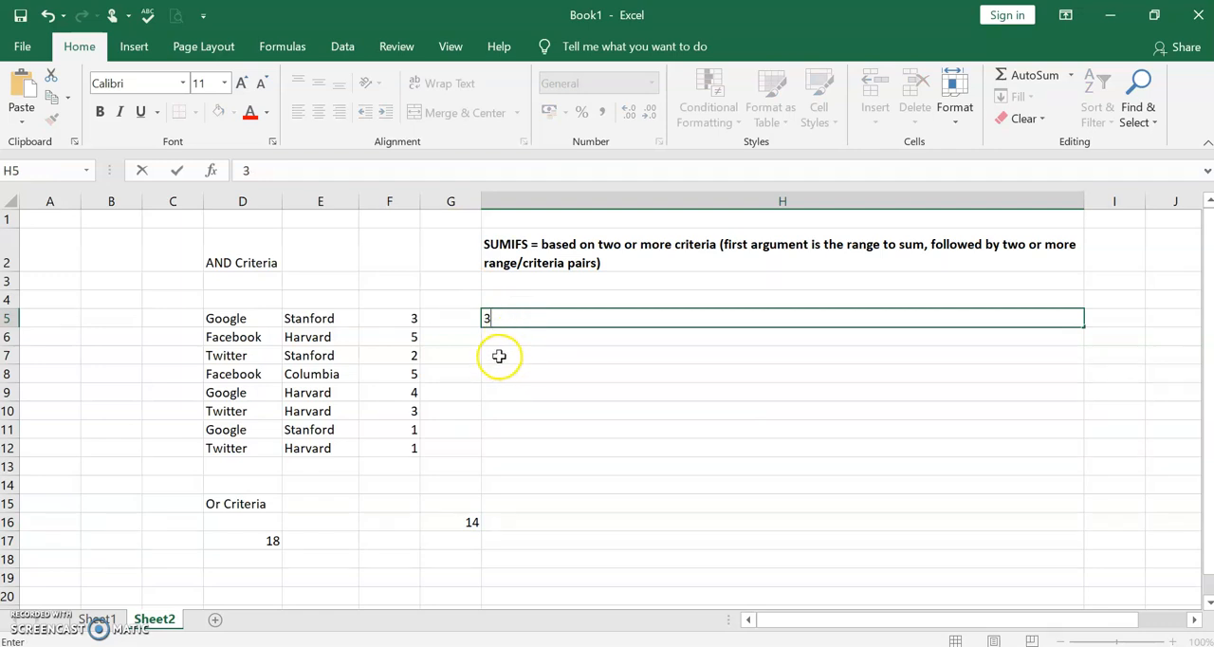
click(498, 356)
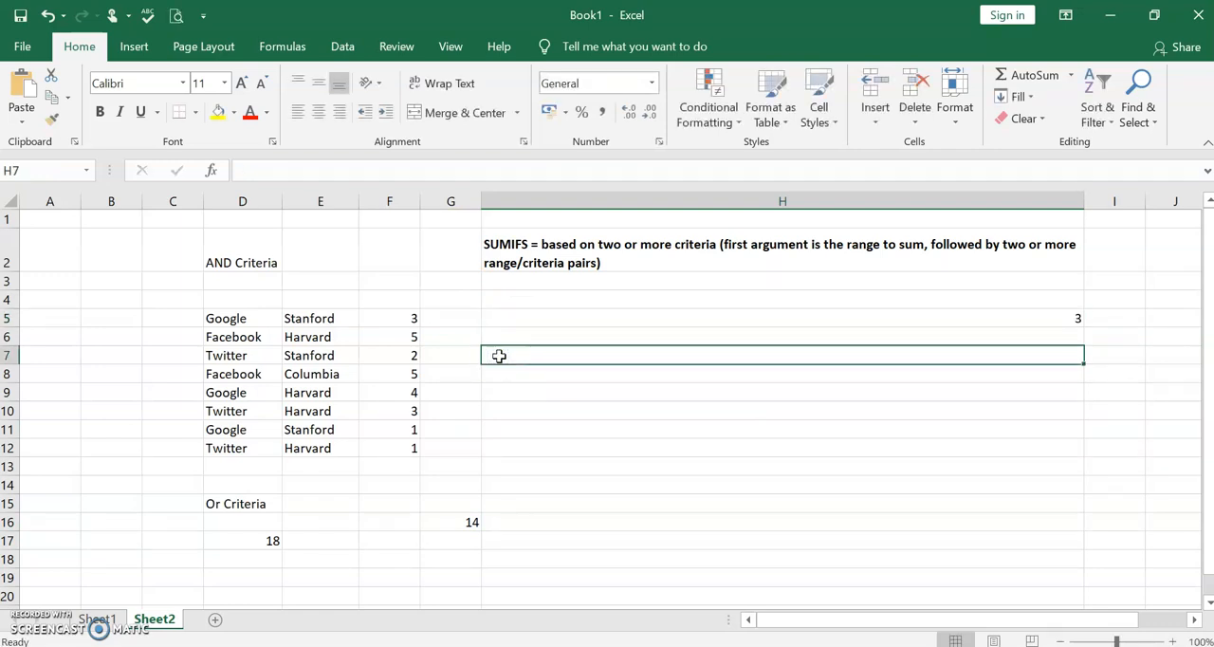
text(2)
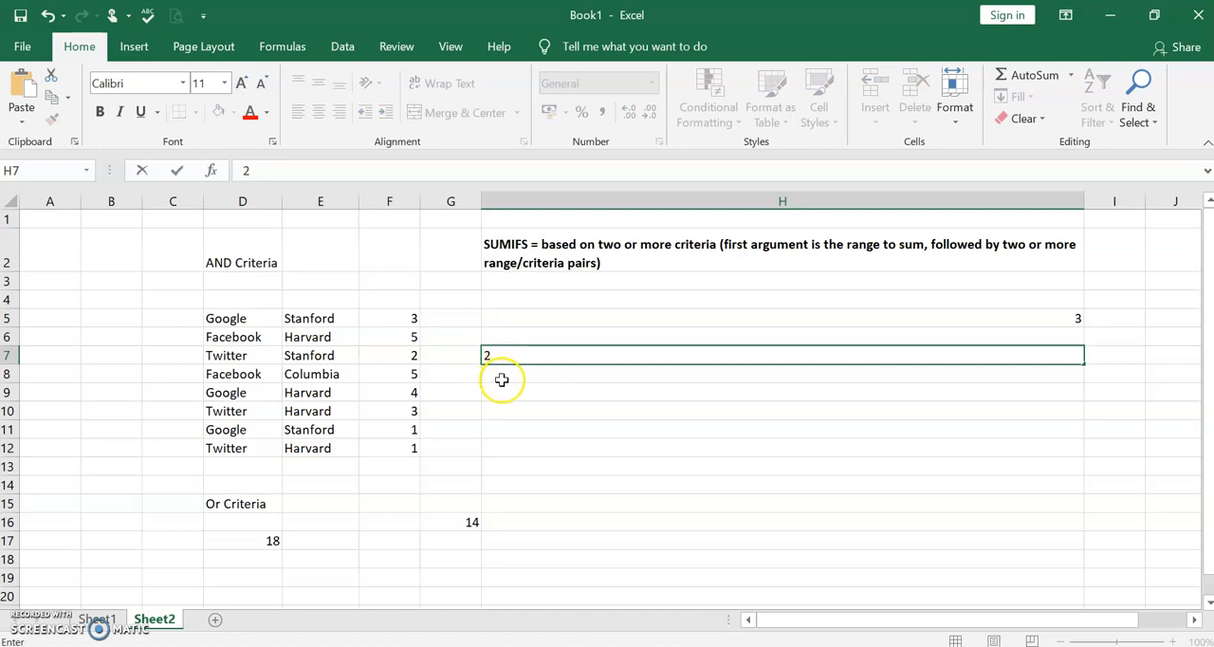
click(499, 392)
text(4)
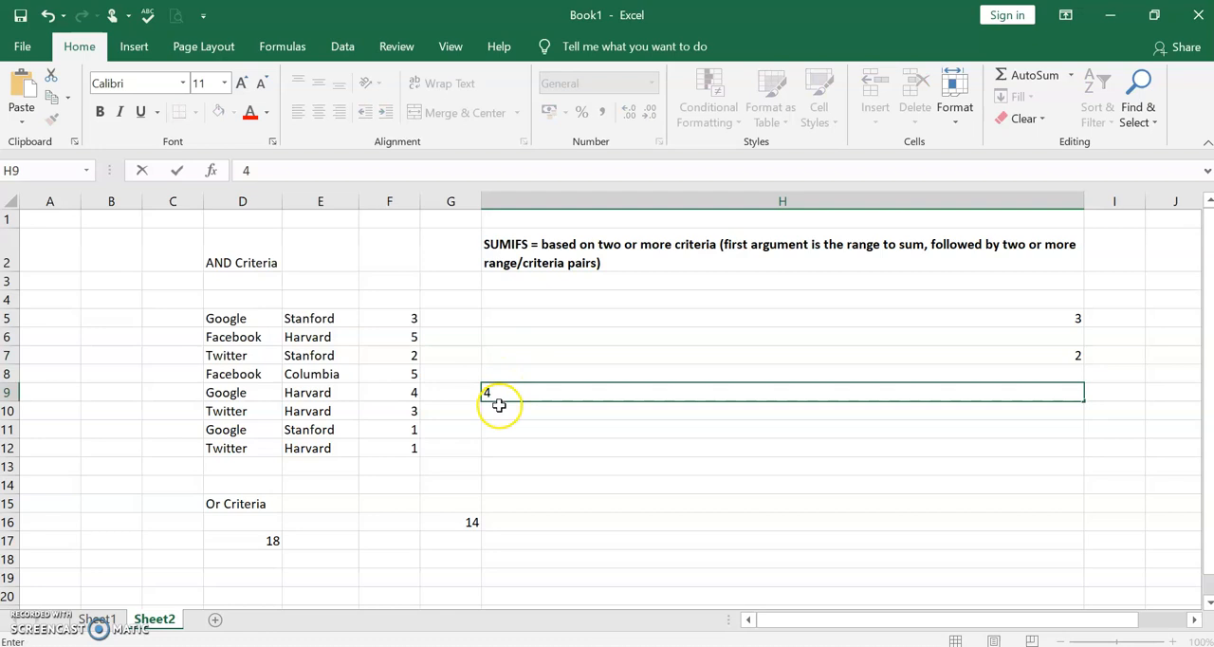
click(496, 429)
text(1)
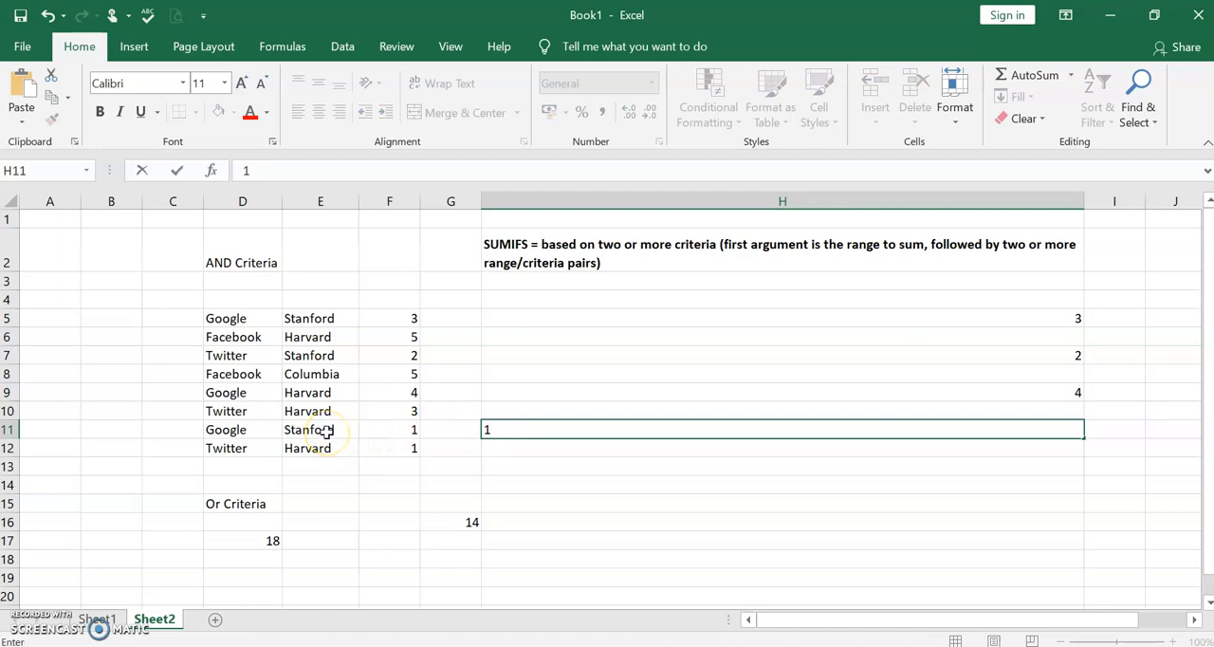
- Commit the H11 entry and select H5:H11 to check the sum of the listed values
click(332, 358)
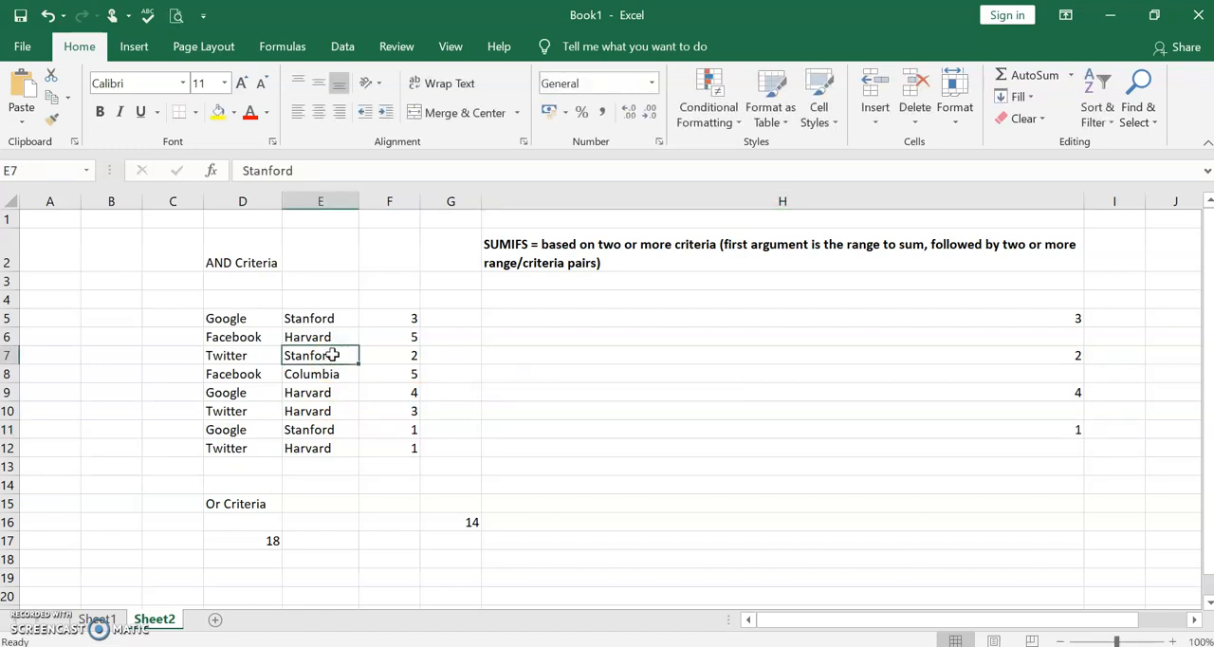
click(330, 334)
mouse_move(1060, 320)
mouse_down()
mouse_move(1059, 355)
mouse_move(1059, 321)
mouse_up()
key(shift+Down)
key(shift+Down)
key(shift+Down)
key(shift+Down)
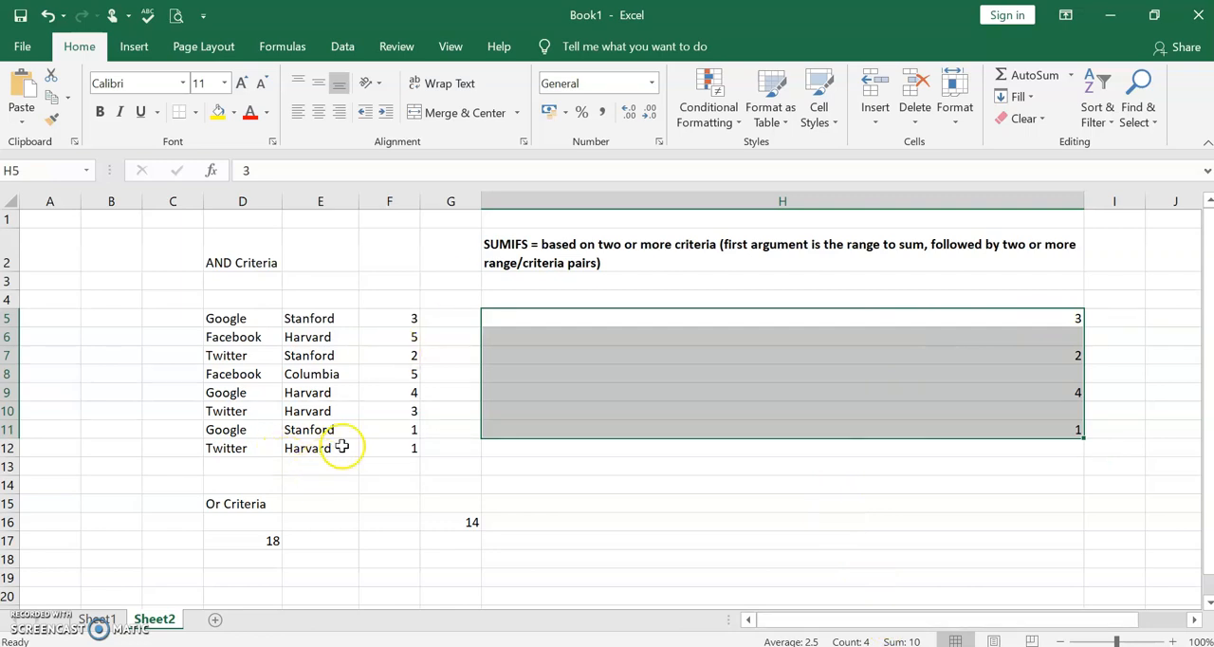
- Examine the company, university and value cells of row 11 against both OR criteria
click(434, 428)
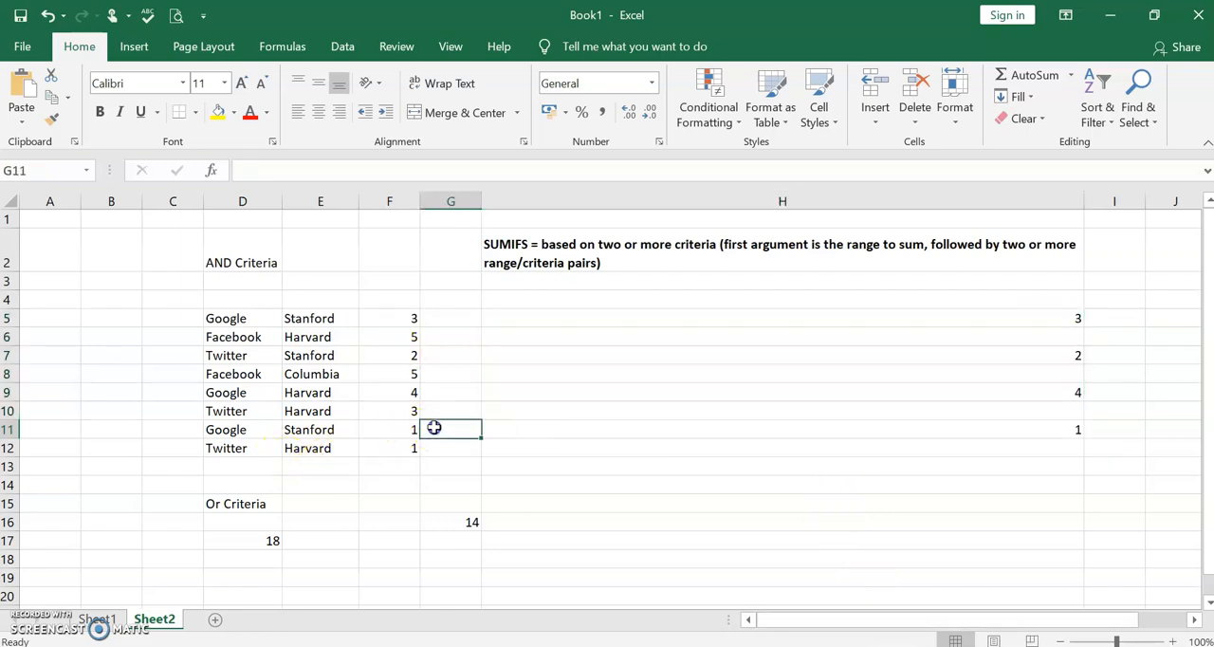
click(237, 430)
key(Right)
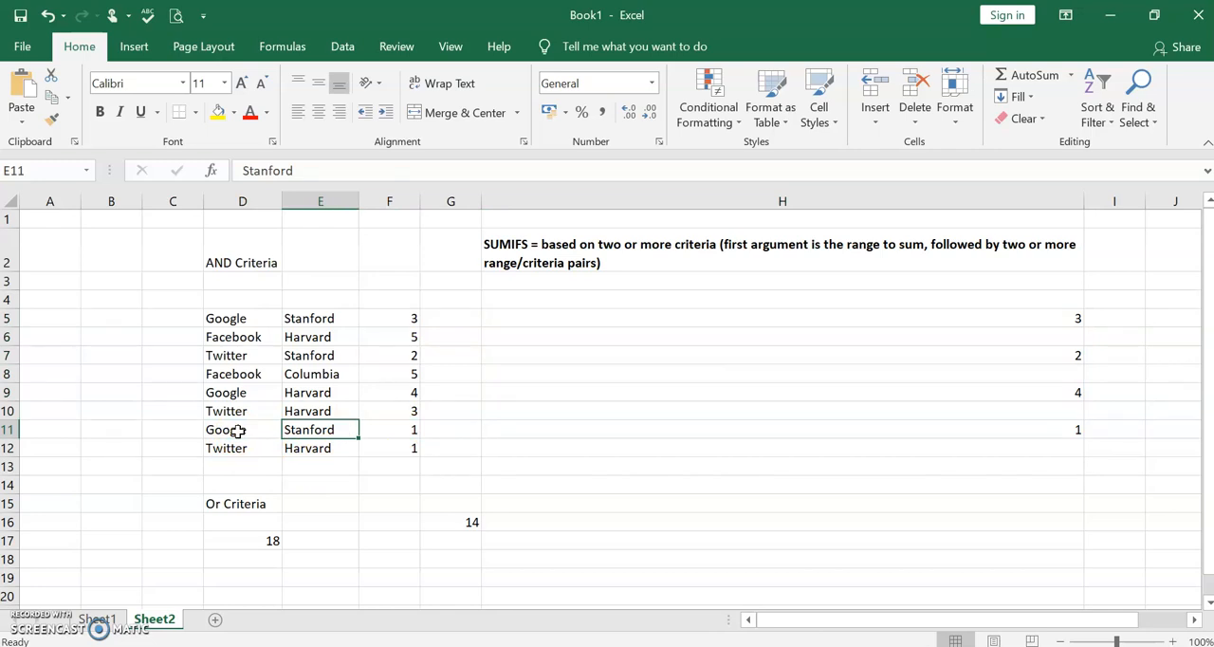
key(Right)
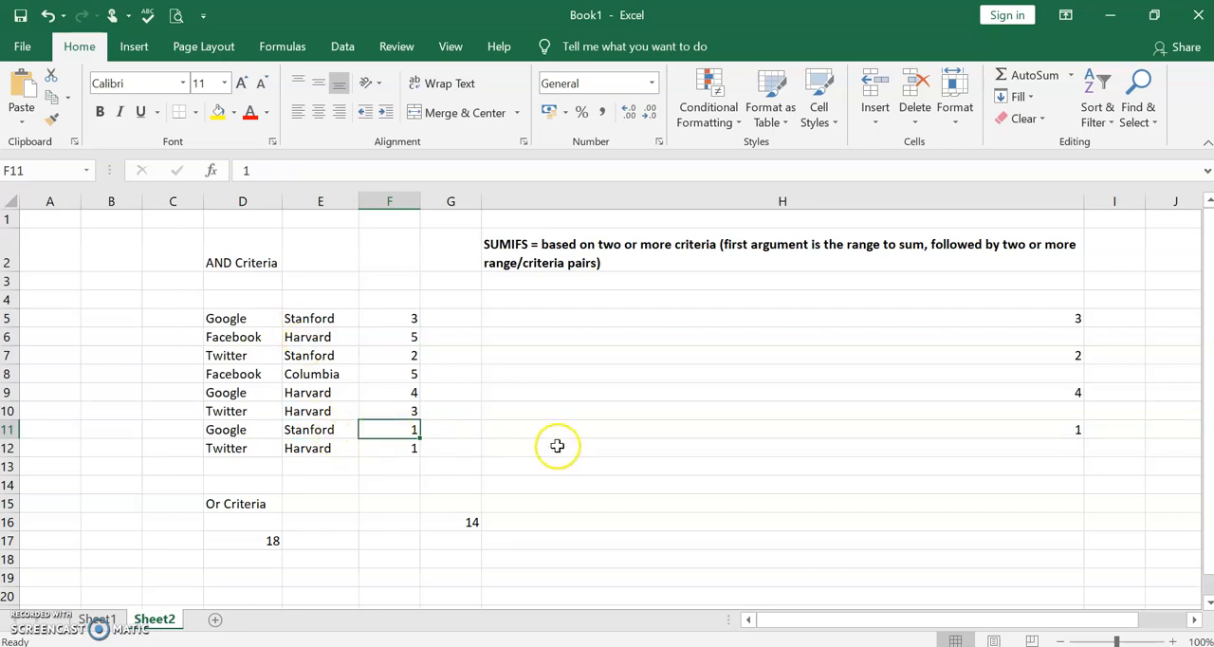
- Double-count the rows matching both criteria by setting H11 to 2 and H5 to 6
click(1076, 431)
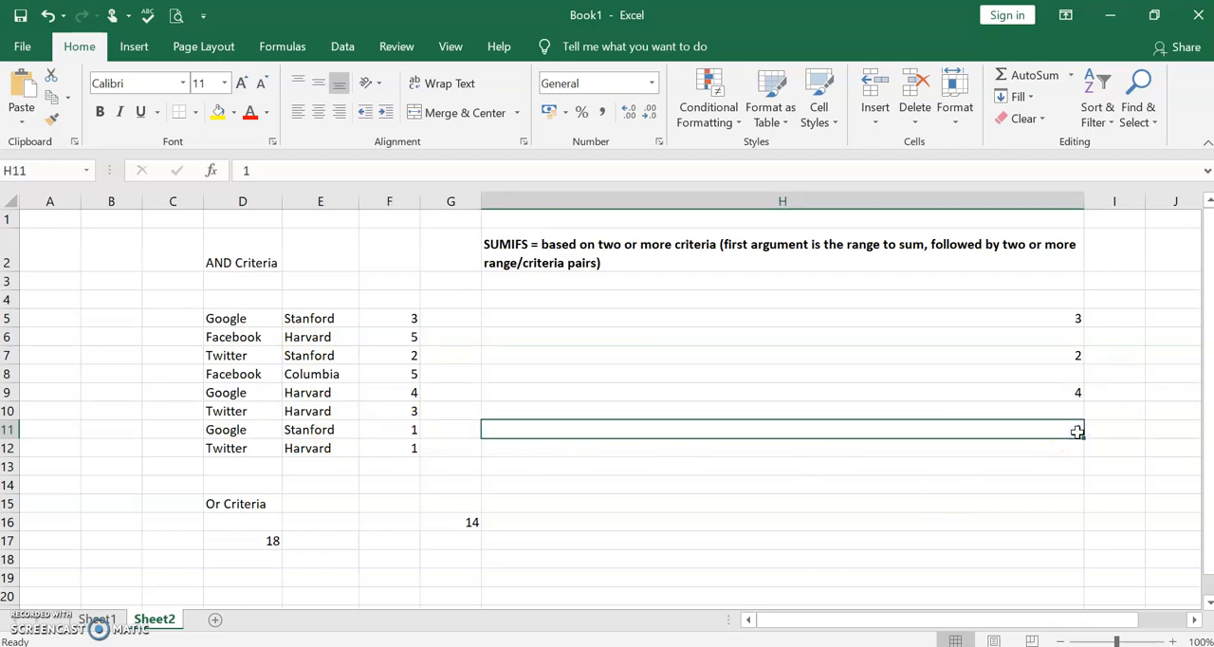
text(2)
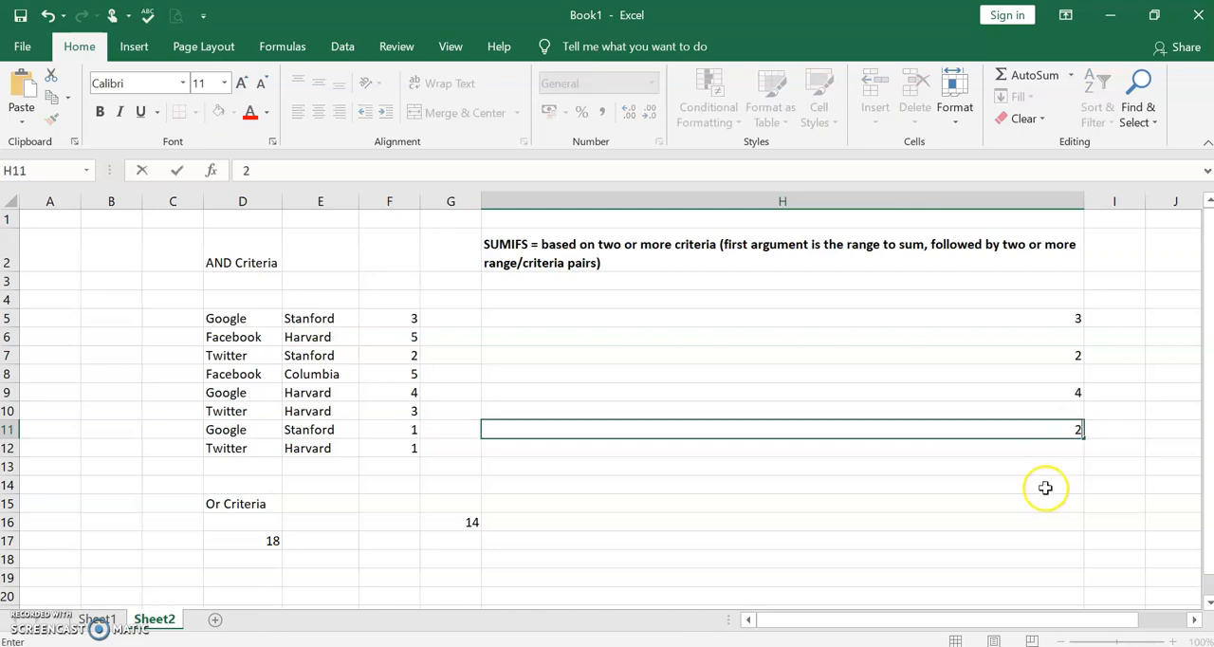
click(1075, 431)
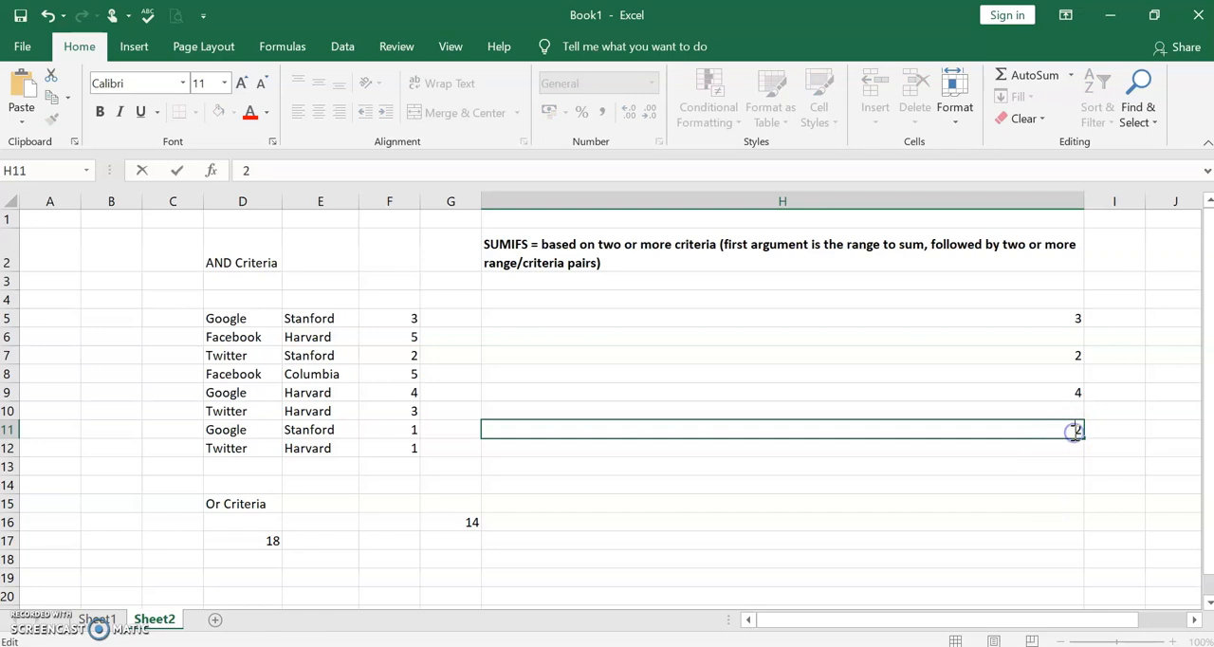
click(1071, 320)
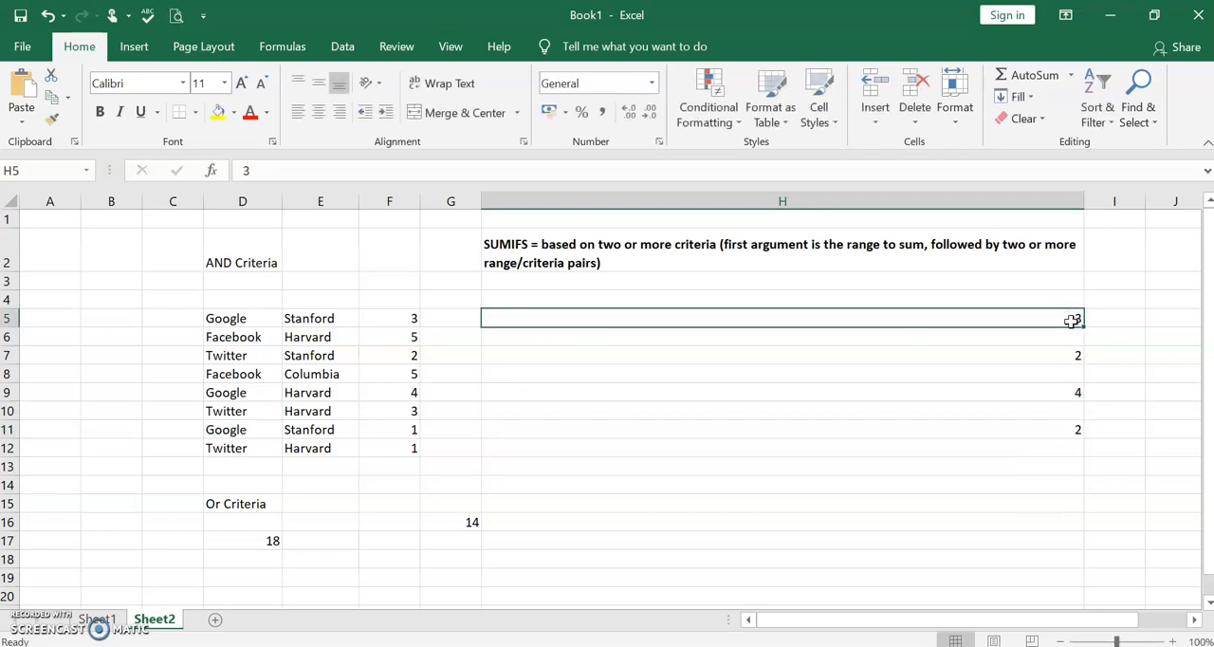
text(6)
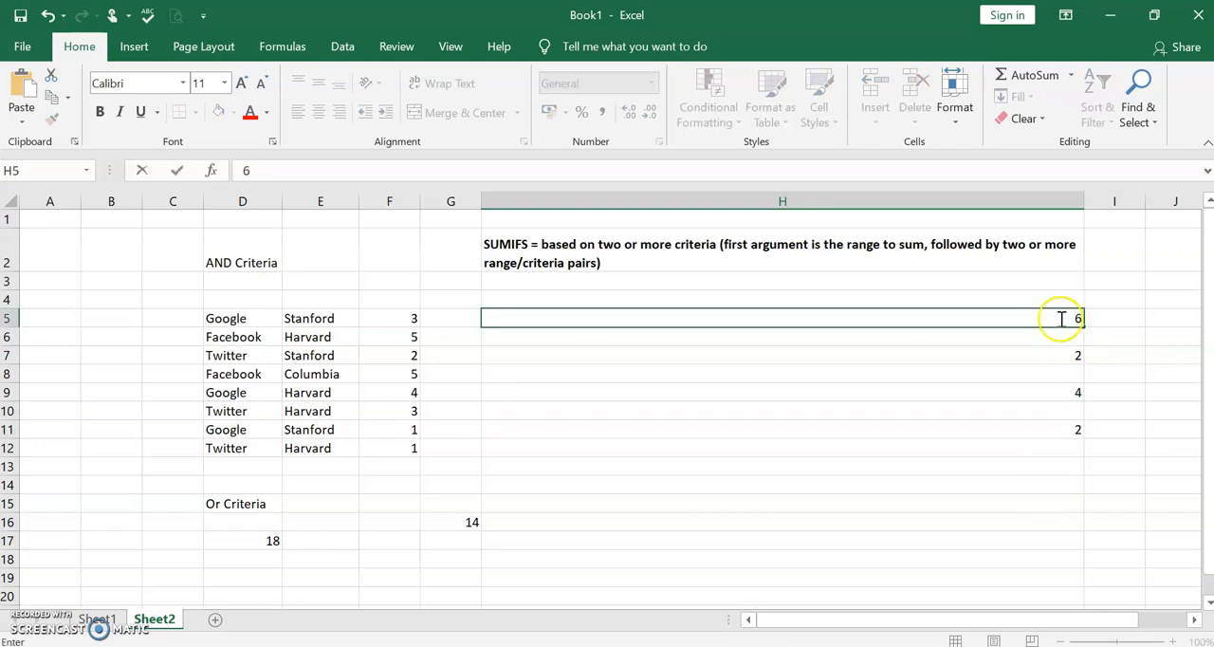
click(1053, 370)
- Select H5:H11 and compare the sum of the revised values with the G16 result
click(1067, 322)
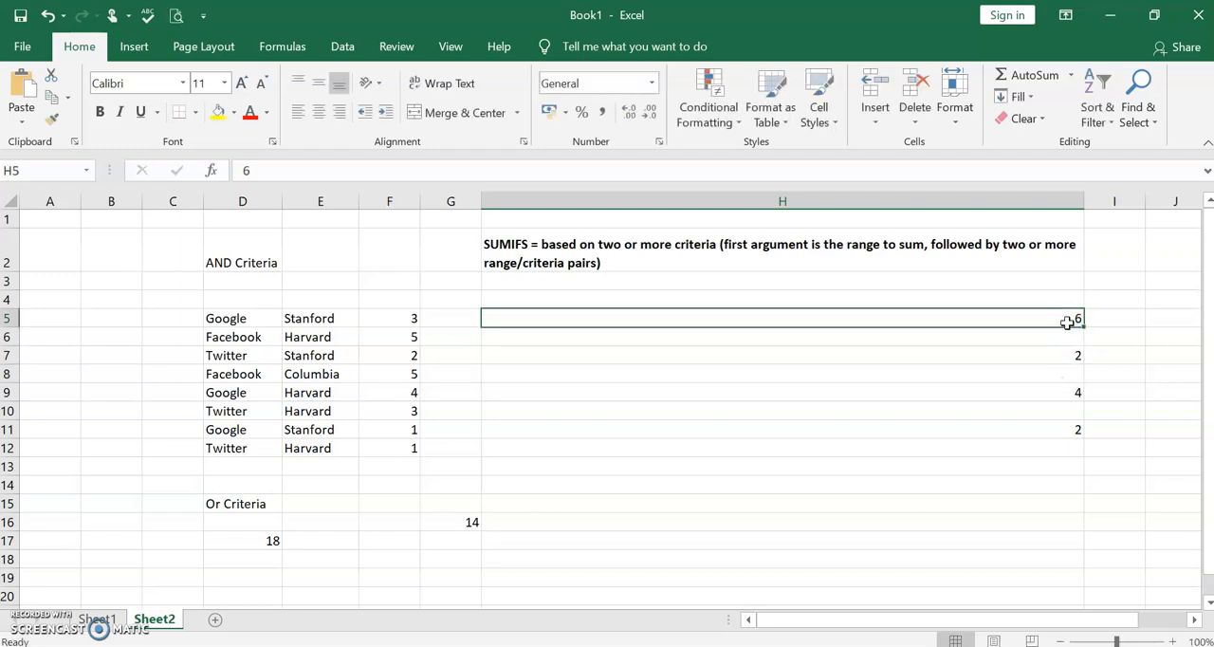
key(shift+Down)
key(shift+Down)
key(shift+Down)
key(shift+Down)
key(shift+Down)
key(shift+Down)
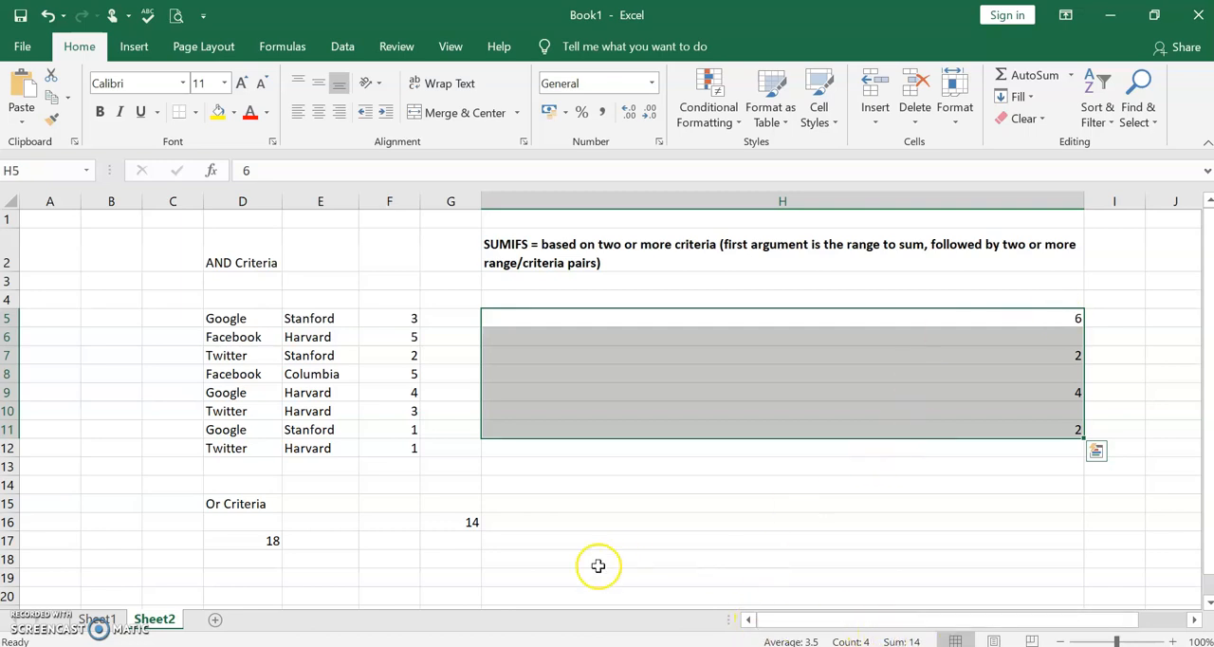
click(536, 520)
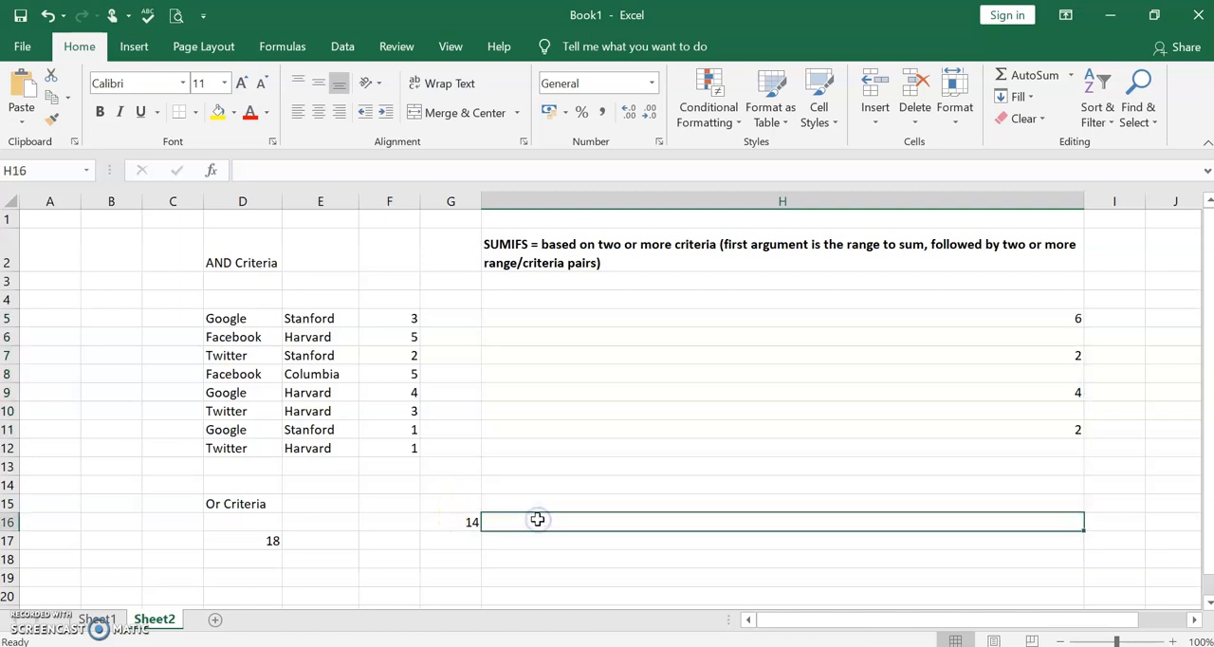